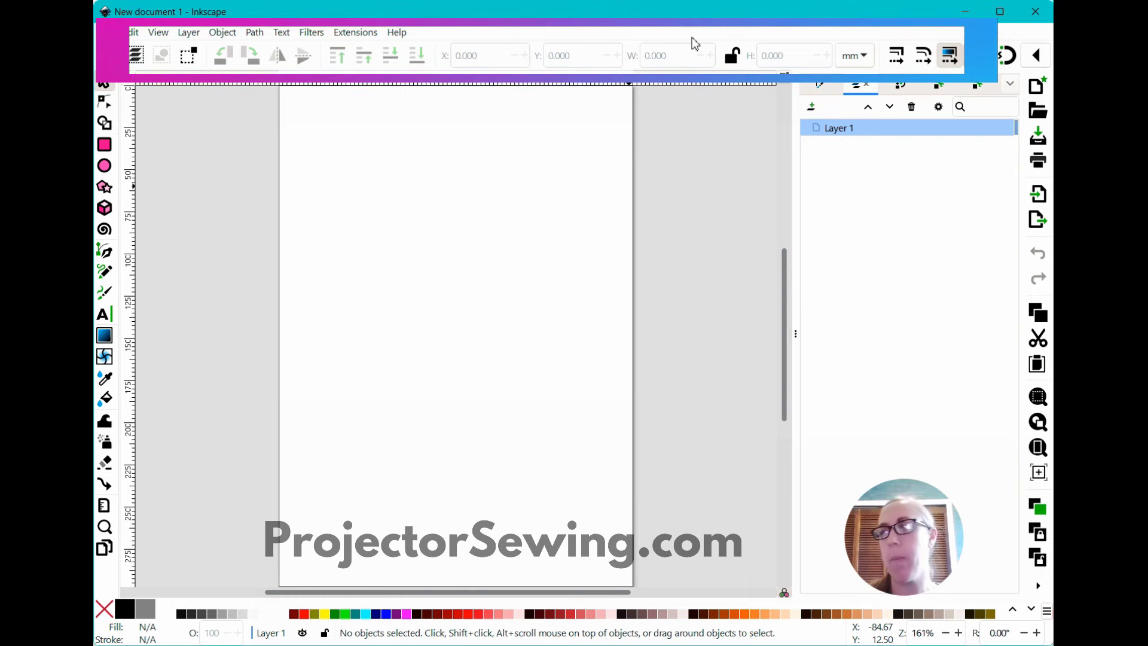
# Compare the option bars of the Node, Shape Builder and Rectangle tools, and return to the Selector tool.
pyautogui.click(104, 103)
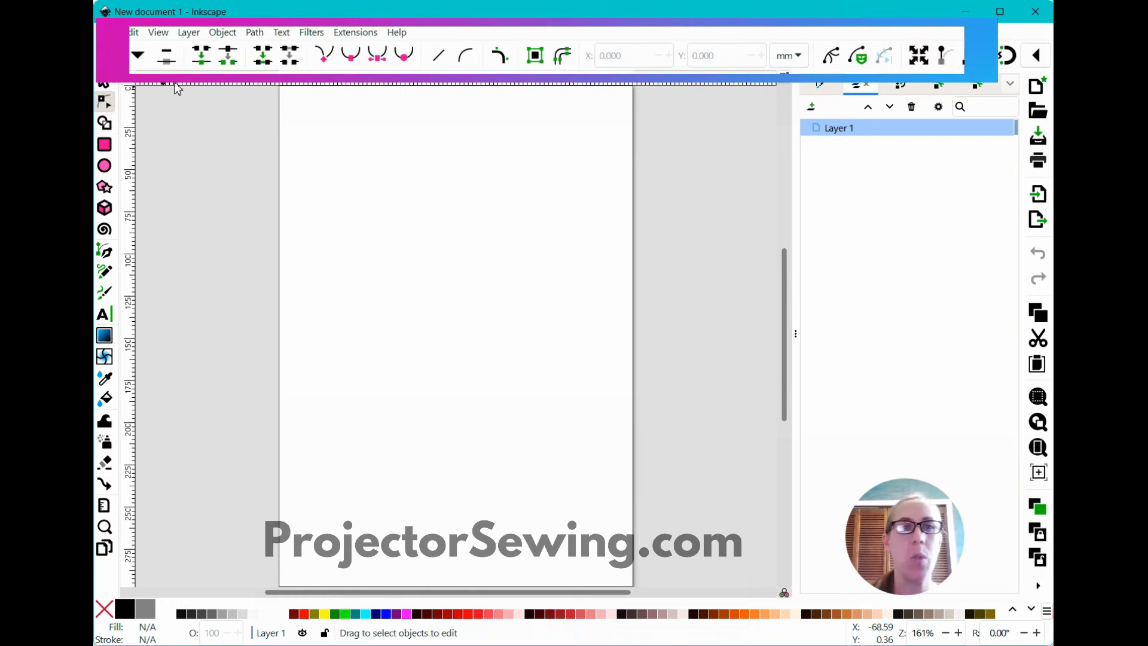
pyautogui.click(106, 126)
pyautogui.click(105, 147)
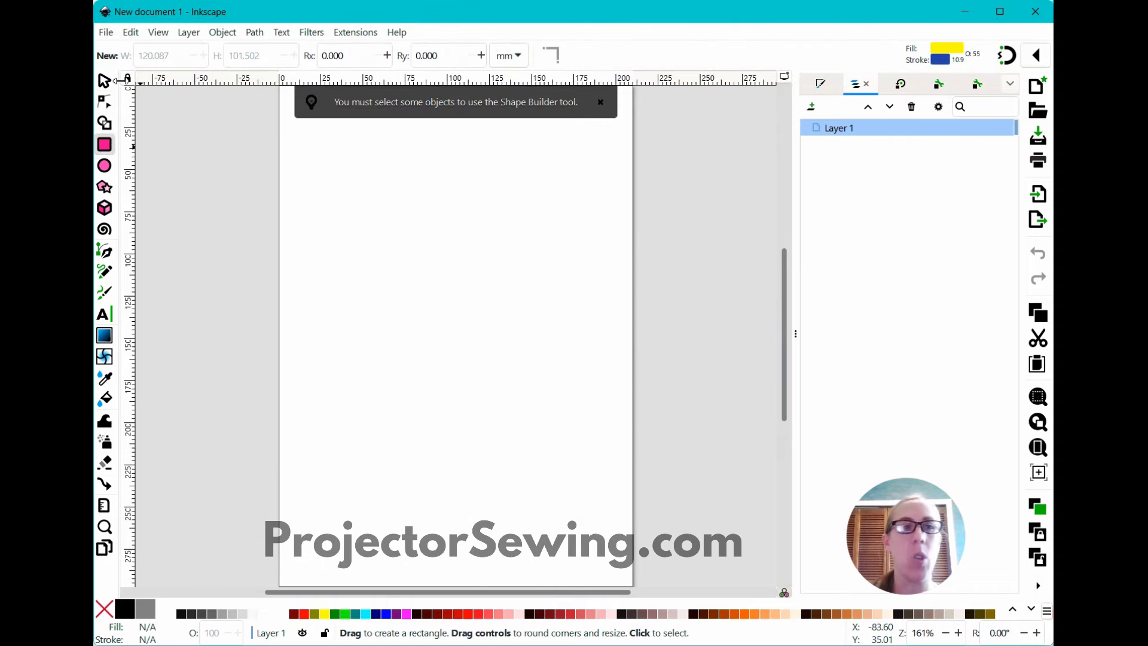
pyautogui.click(105, 81)
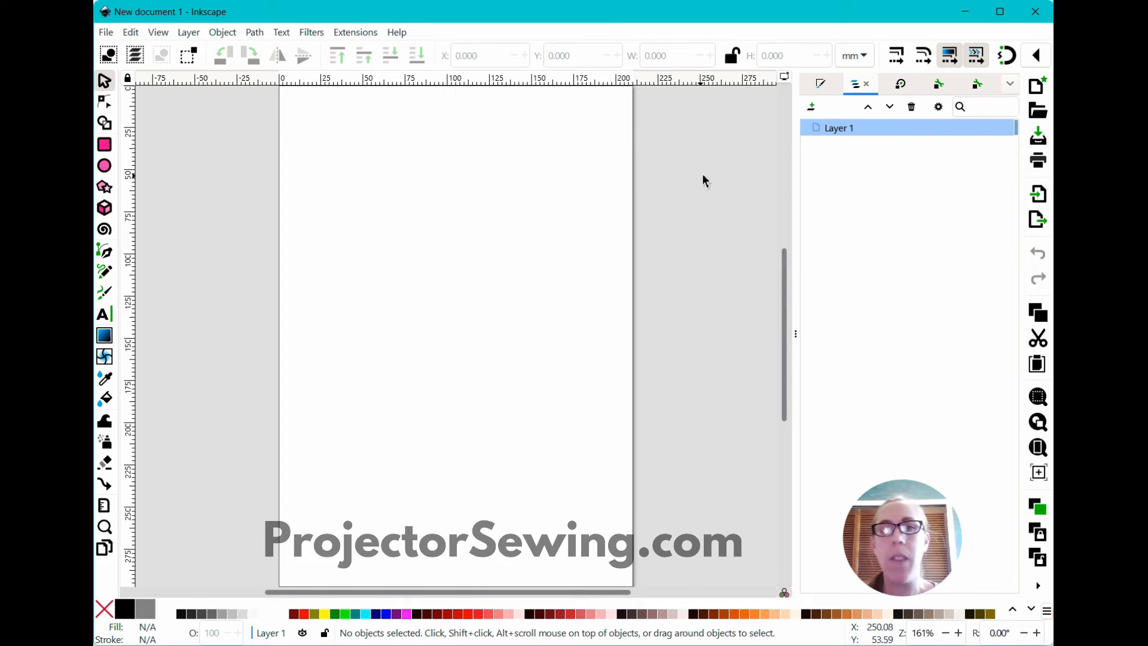
# Examine the blank page and the canvas area surrounding it.
pyautogui.scroll(4, 714, 203)
pyautogui.scroll(1, 277, 146)
pyautogui.scroll(-4, 443, 182)
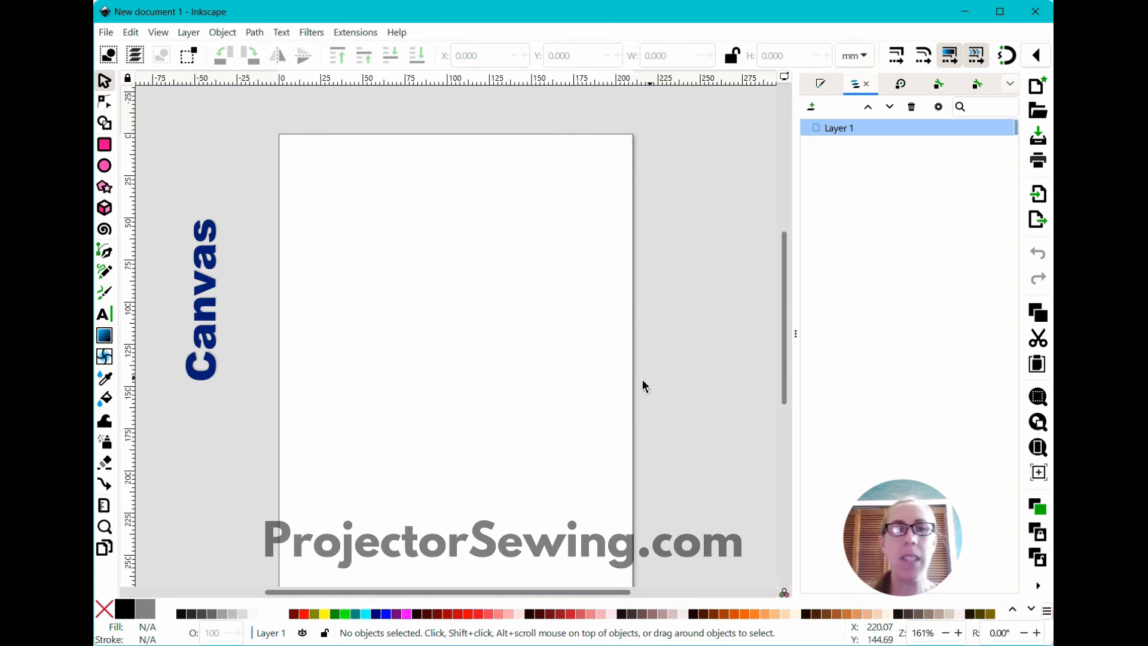
pyautogui.scroll(-2, 411, 204)
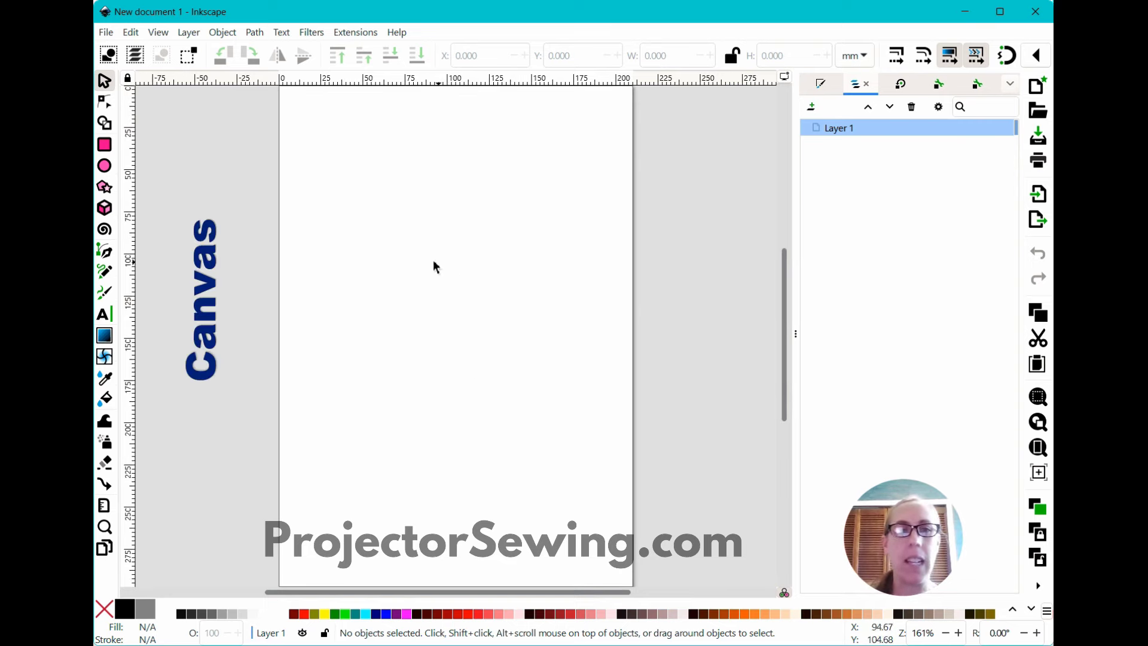
pyautogui.scroll(2, 446, 323)
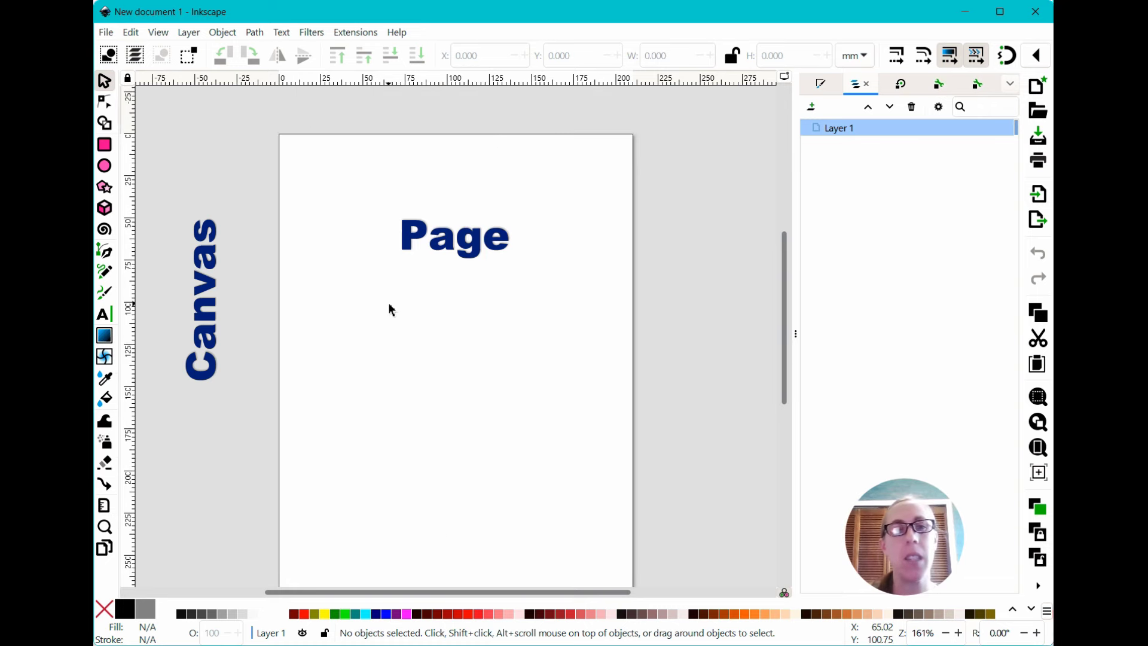
pyautogui.scroll(-2, 390, 308)
pyautogui.scroll(-2, 390, 308)
pyautogui.scroll(2, 389, 307)
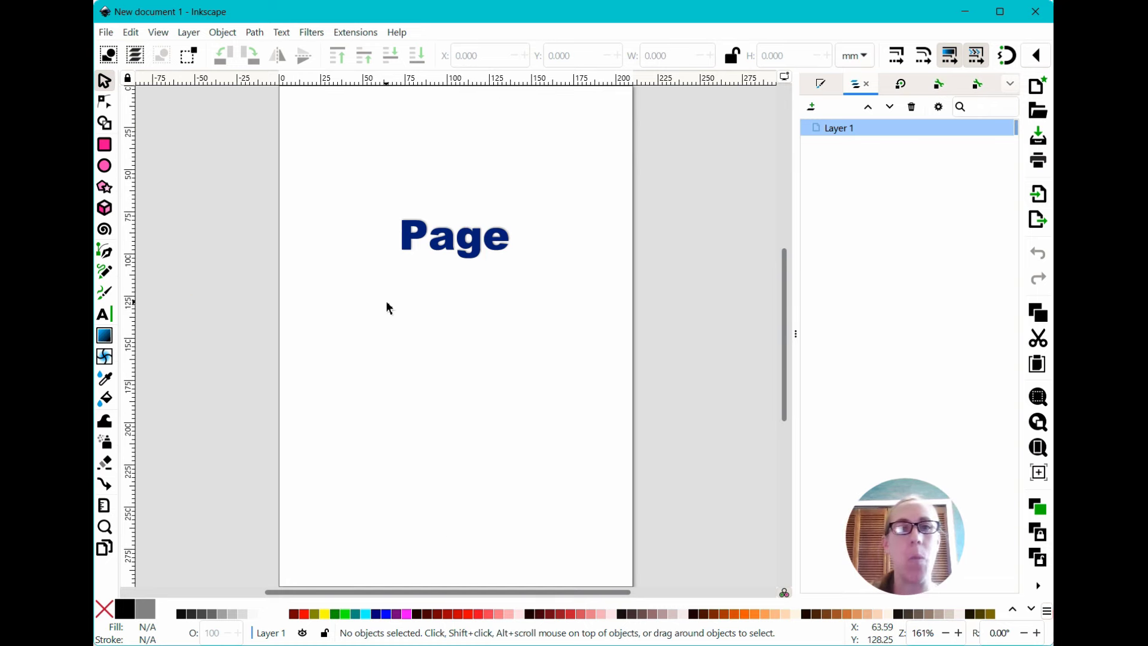
pyautogui.scroll(1, 389, 307)
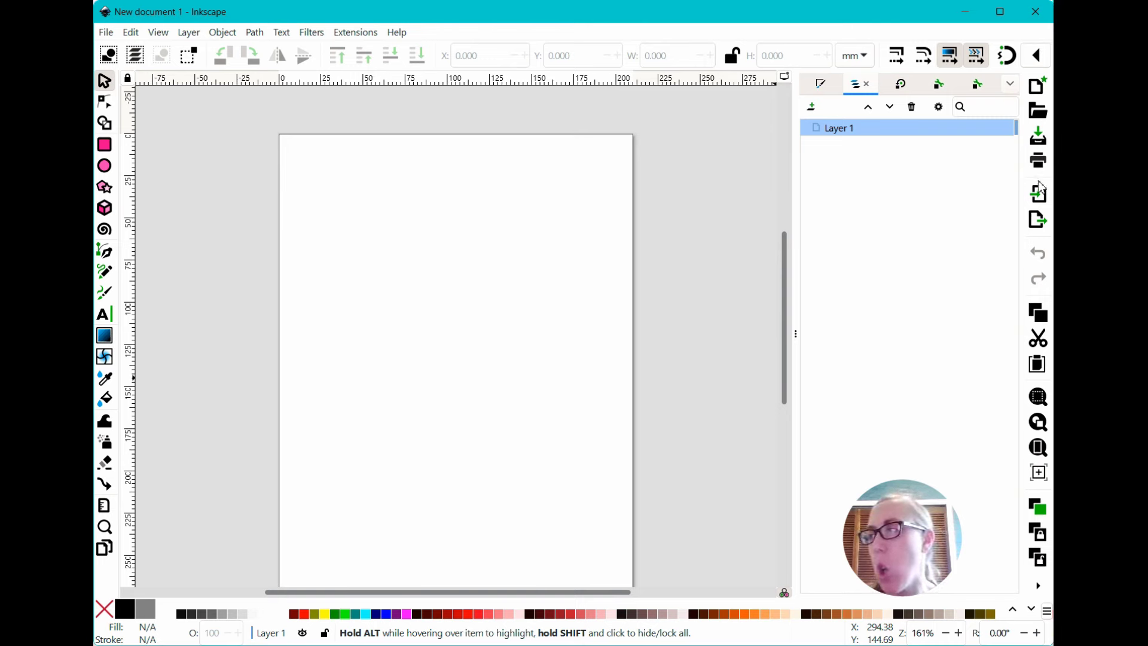
# Try turning snapping on and off in the advanced snapping options, leaving it disabled.
pyautogui.click(1036, 57)
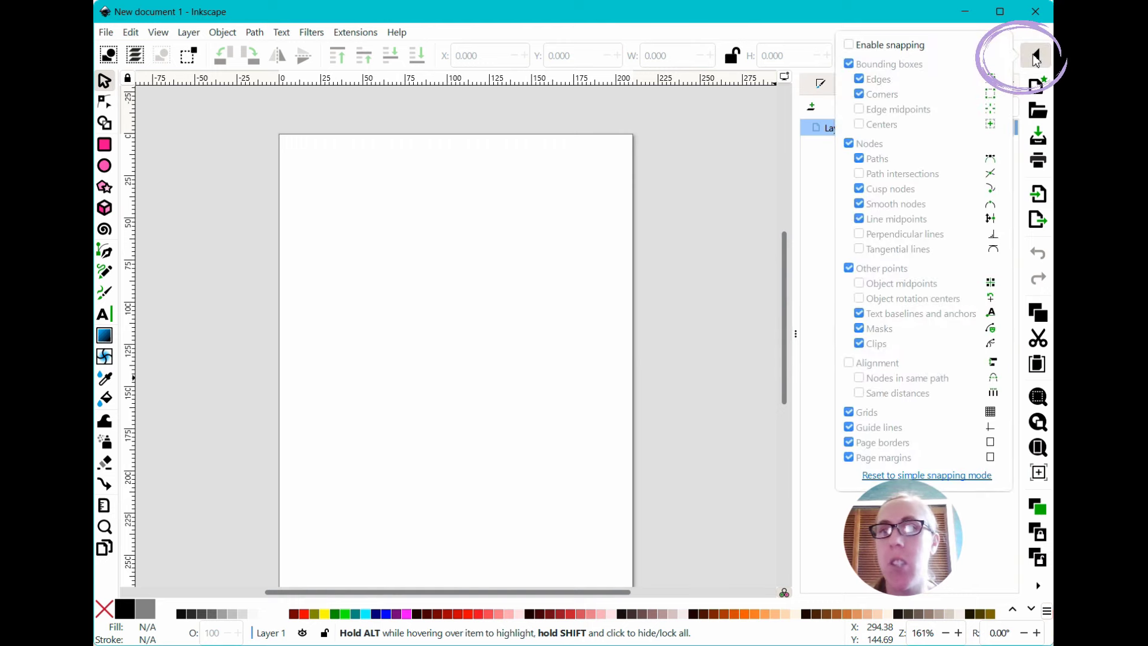
pyautogui.click(850, 45)
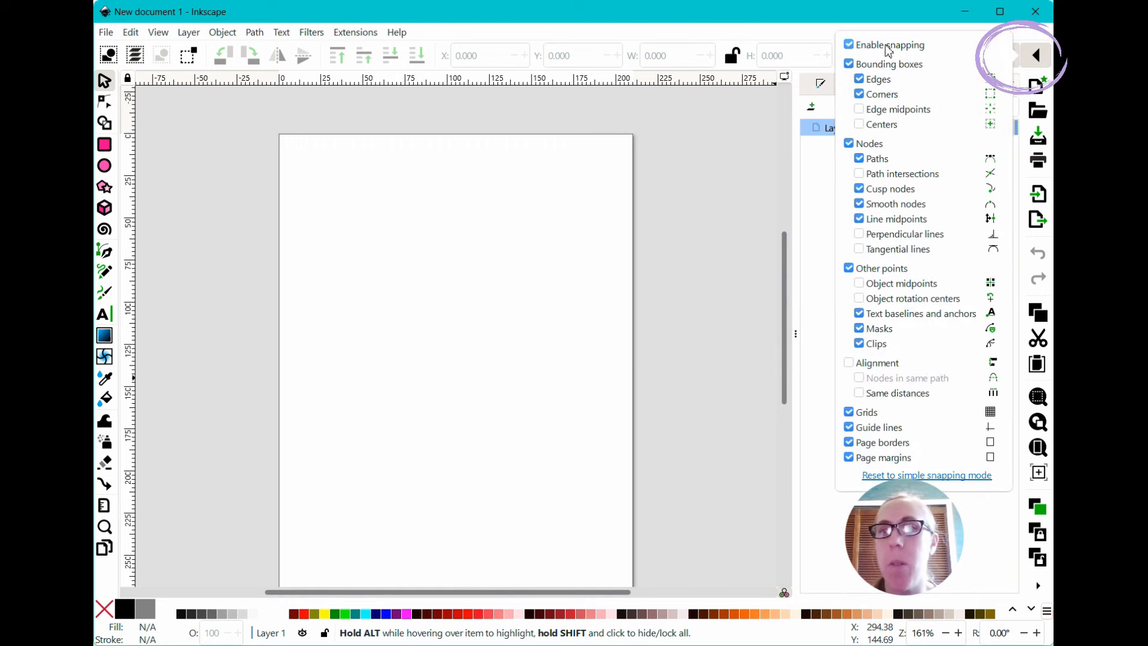
pyautogui.click(850, 46)
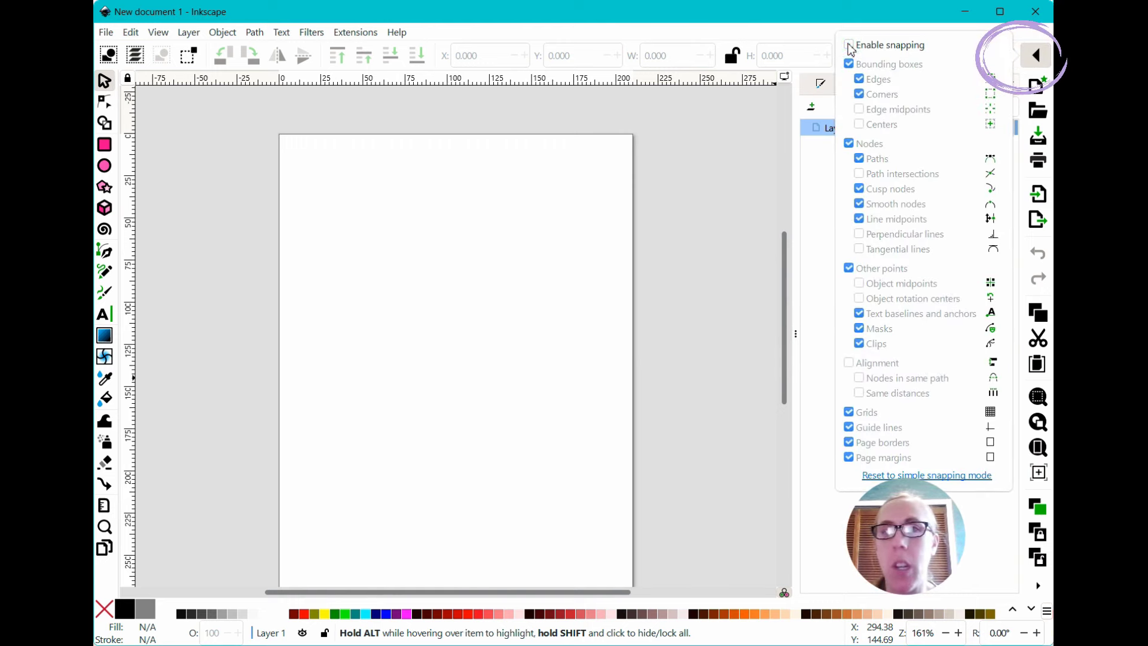
pyautogui.click(1036, 55)
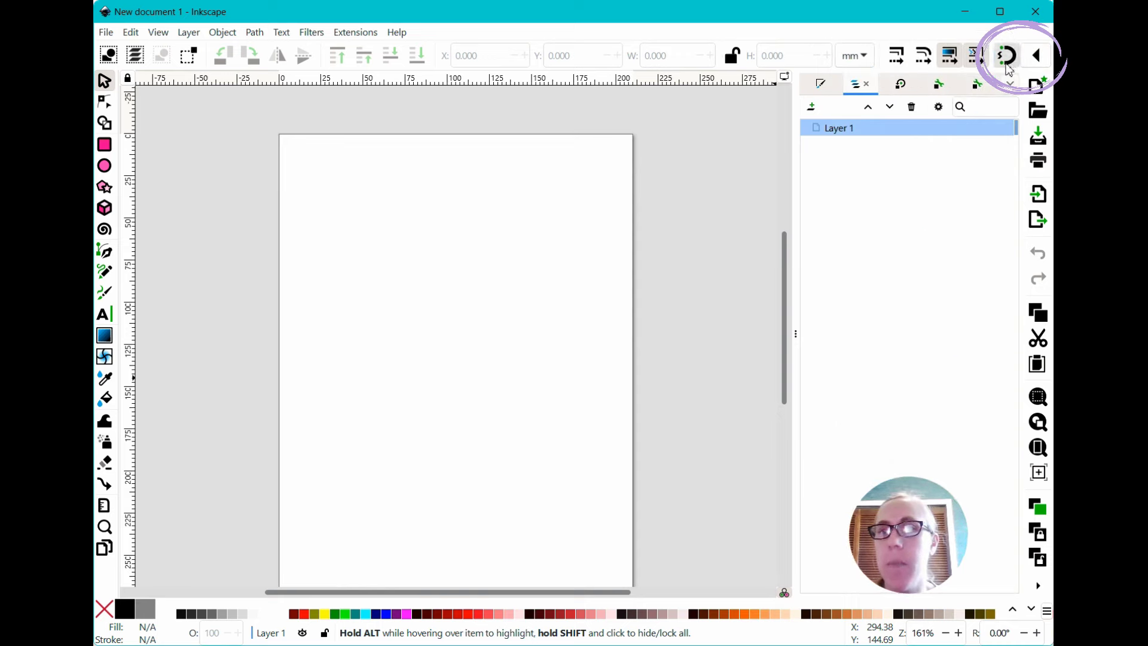
pyautogui.click(1010, 59)
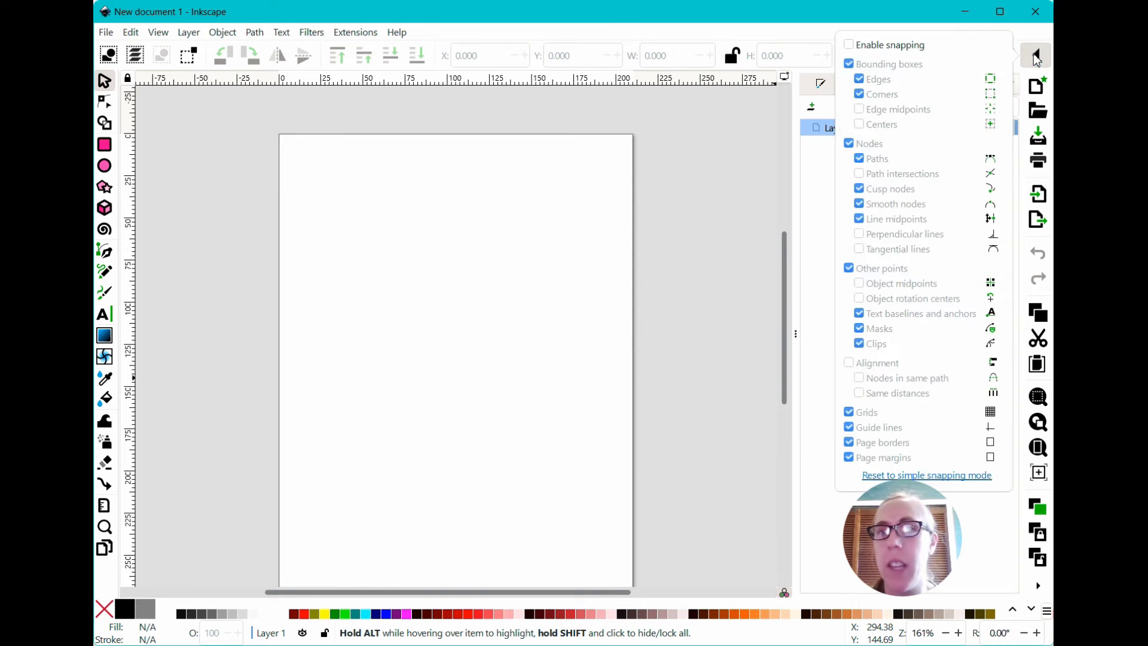
pyautogui.click(850, 46)
pyautogui.click(851, 45)
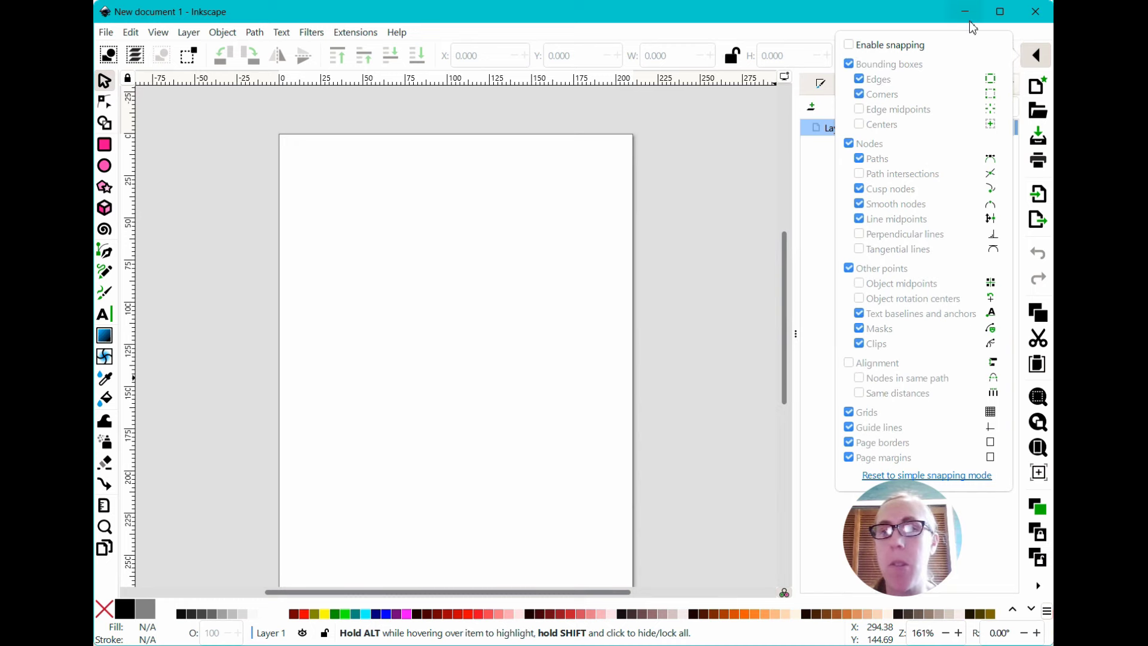
pyautogui.click(1037, 57)
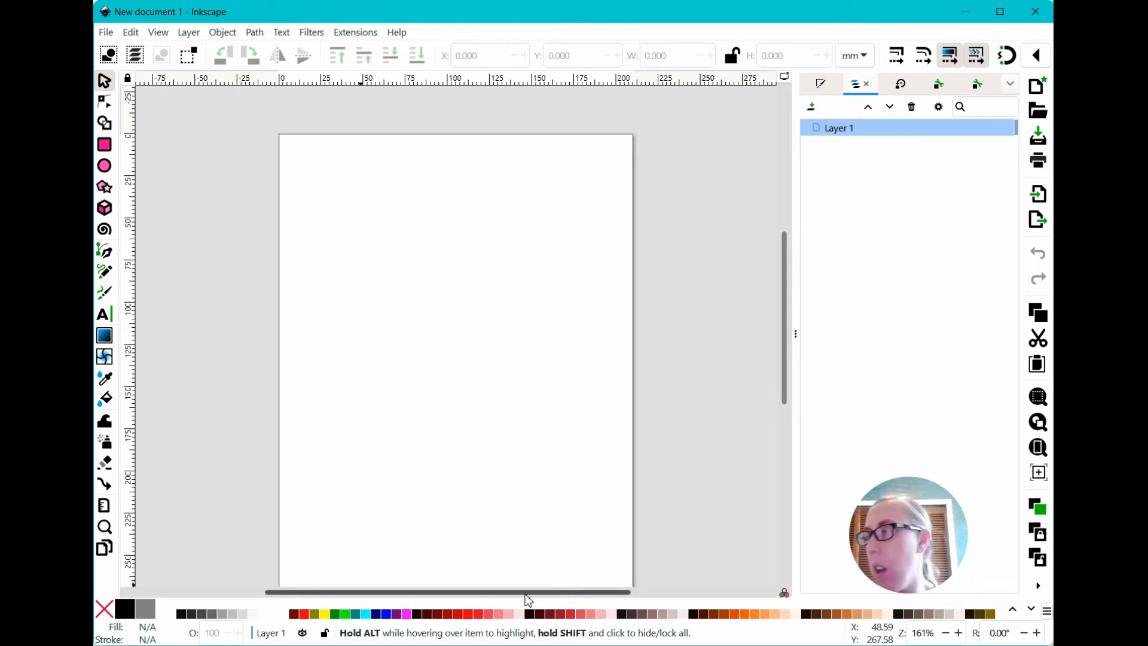
# Open the document properties, and widen and reposition the dialog over the page.
pyautogui.click(106, 32)
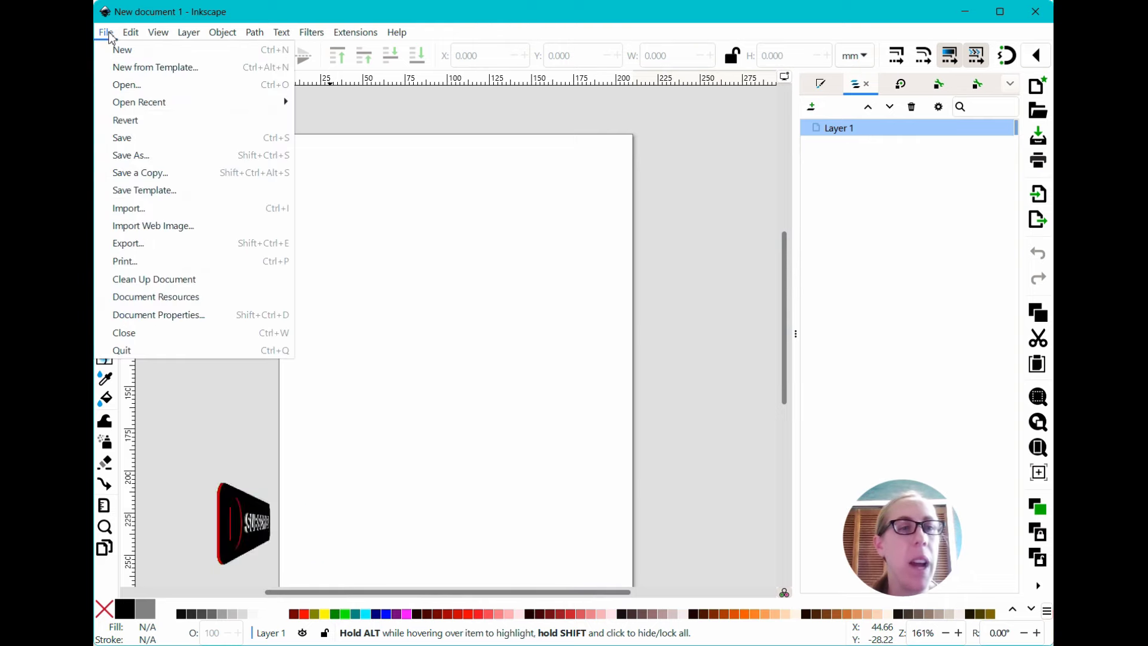
pyautogui.click(183, 317)
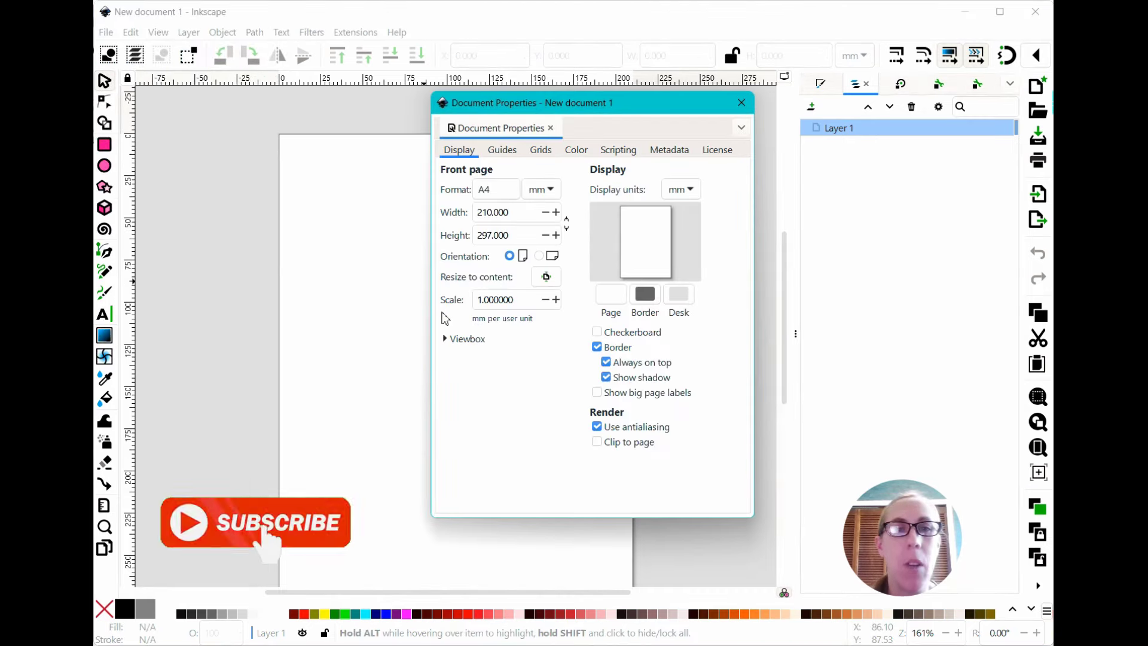
pyautogui.moveTo(432, 326); pyautogui.dragTo(238, 326)
pyautogui.moveTo(580, 103); pyautogui.dragTo(626, 102)
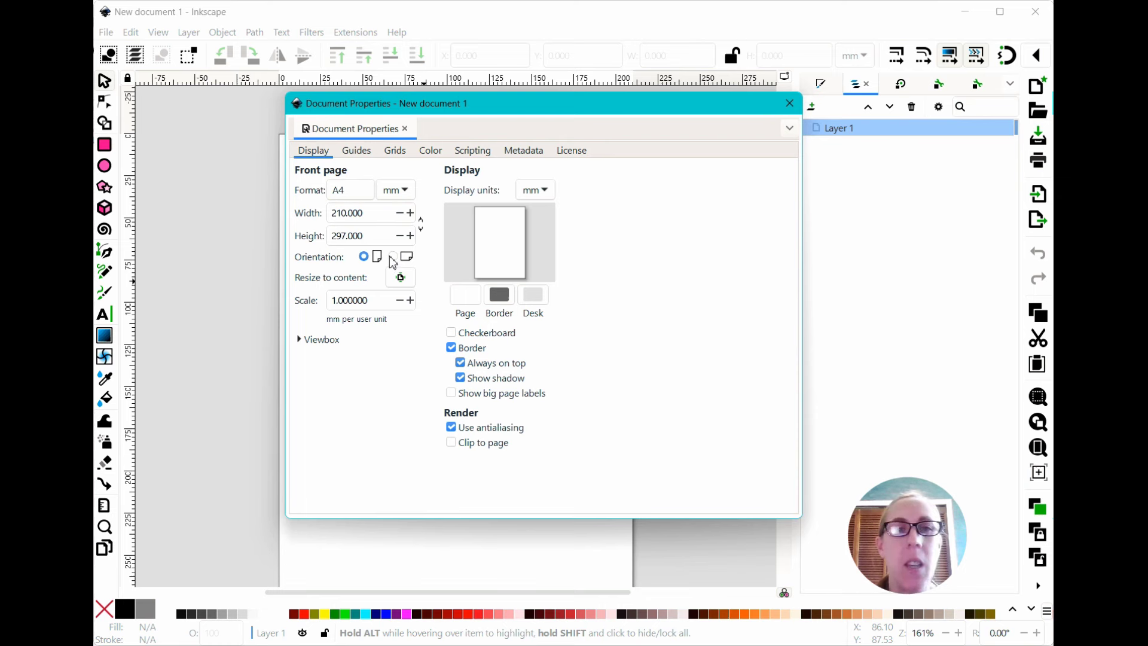
# Set the front page units to inches and choose the A0 (841 × 1189 mm) page format.
pyautogui.click(392, 192)
pyautogui.click(389, 131)
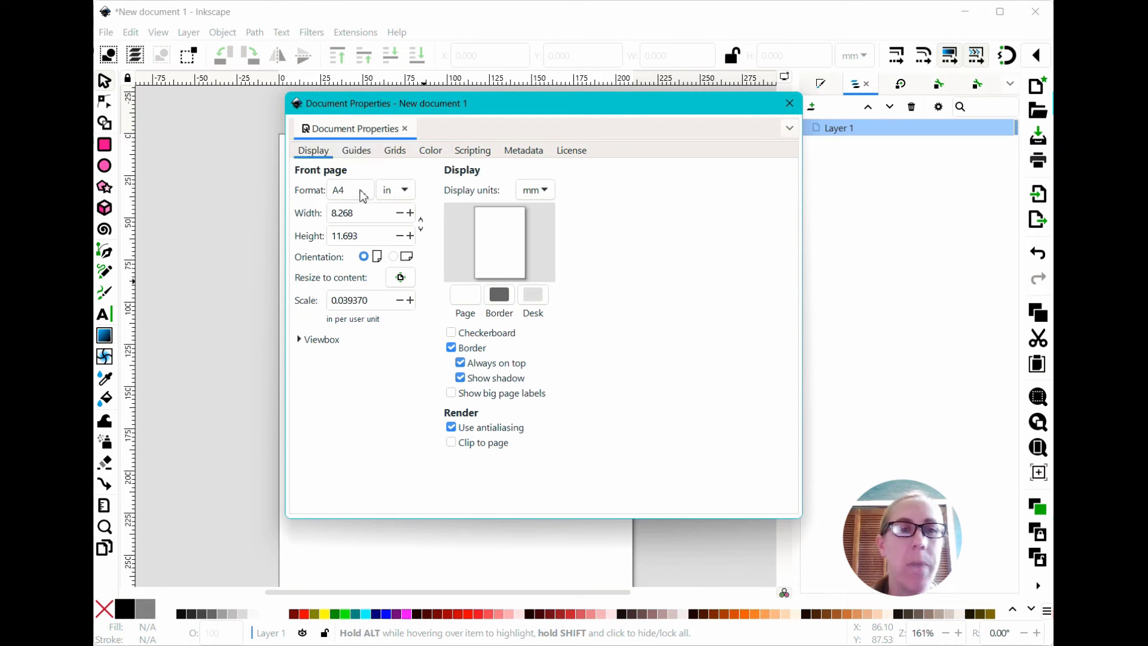
pyautogui.click(361, 196)
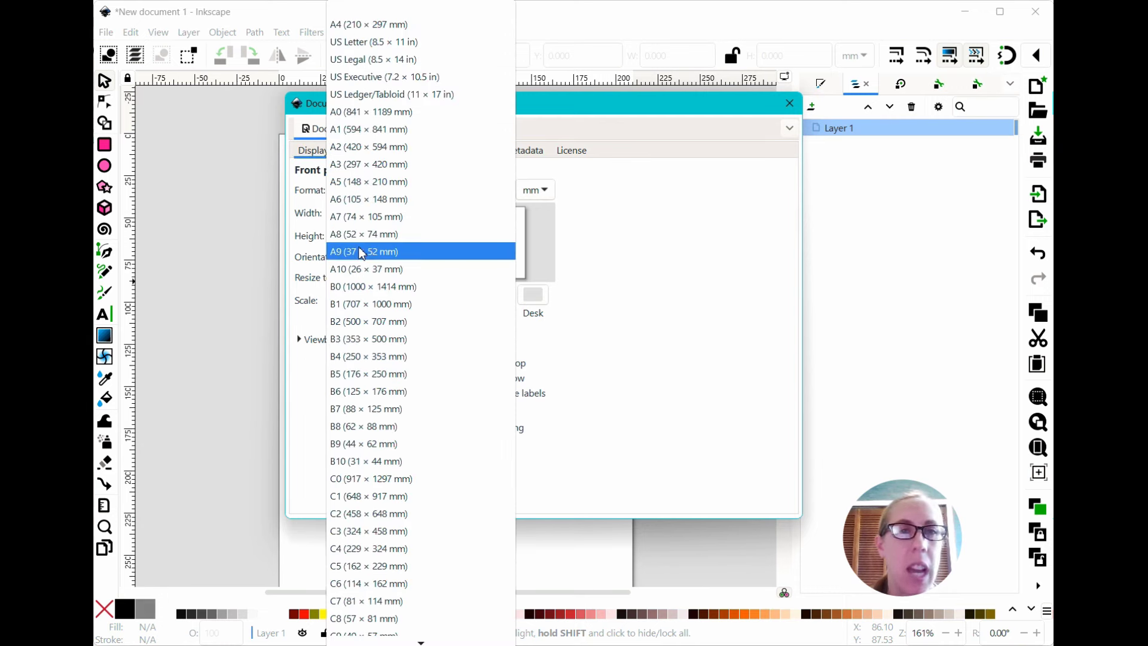
pyautogui.click(367, 119)
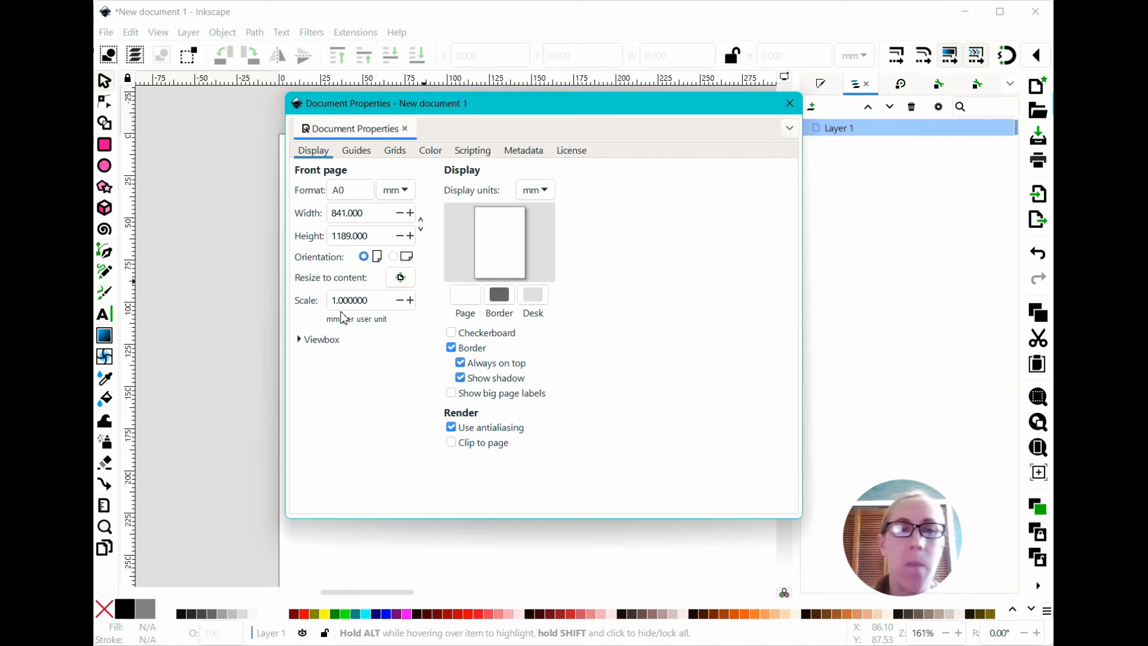
# Set the document's display units to inches.
pyautogui.click(541, 190)
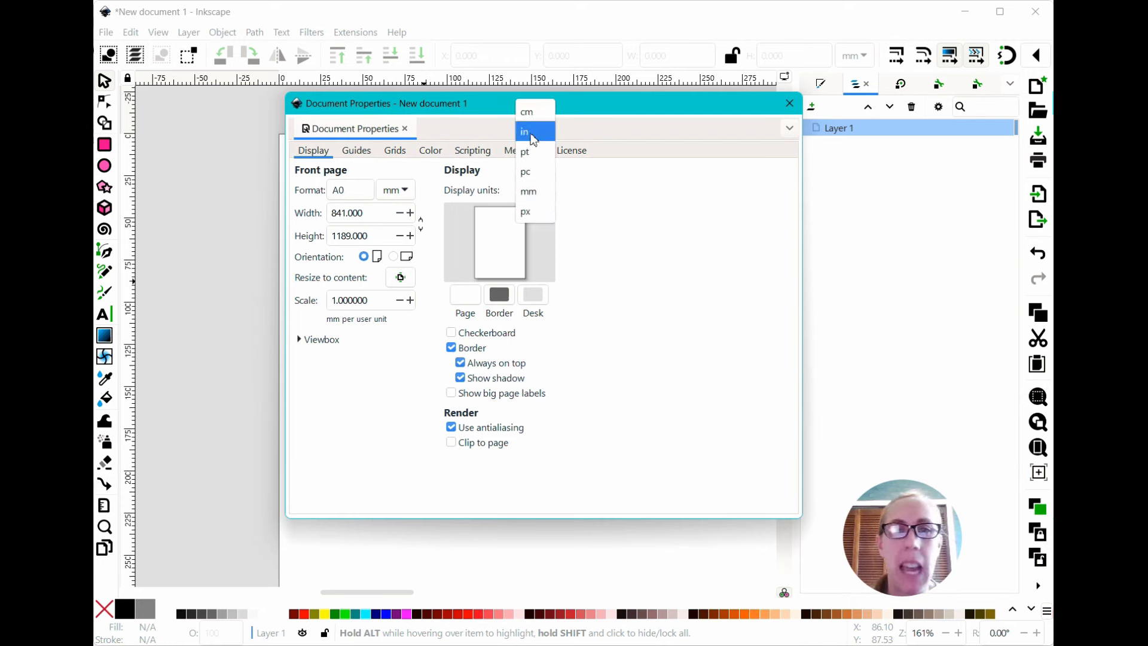
pyautogui.click(533, 137)
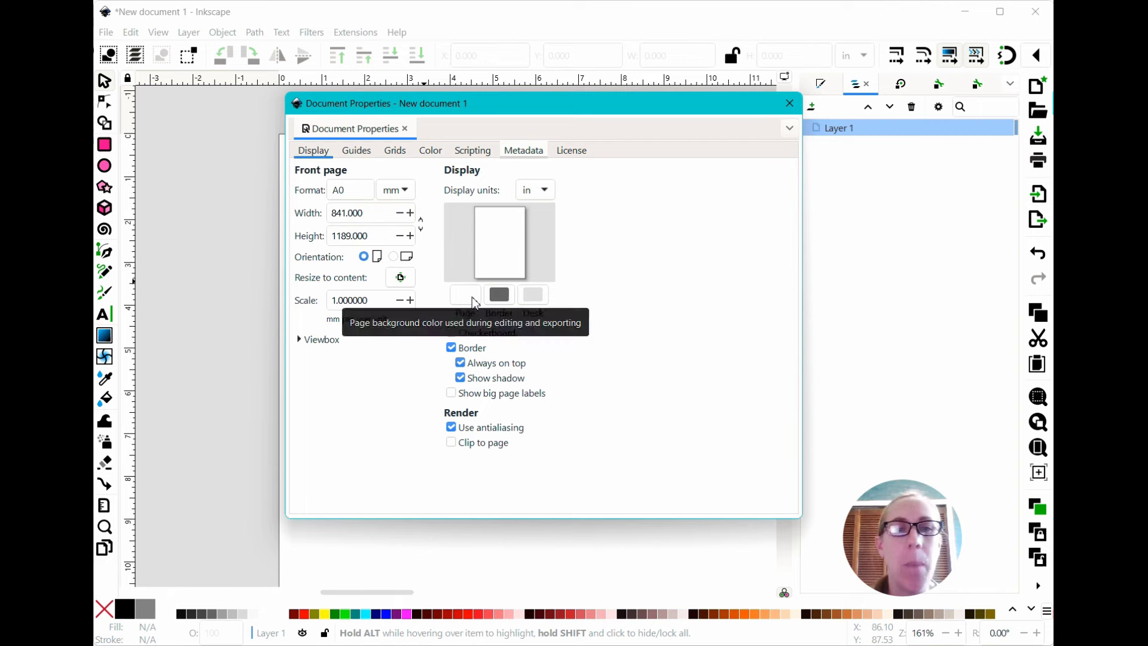
# View the desk color settings and the border and shadow color settings without changing them.
pyautogui.click(532, 294)
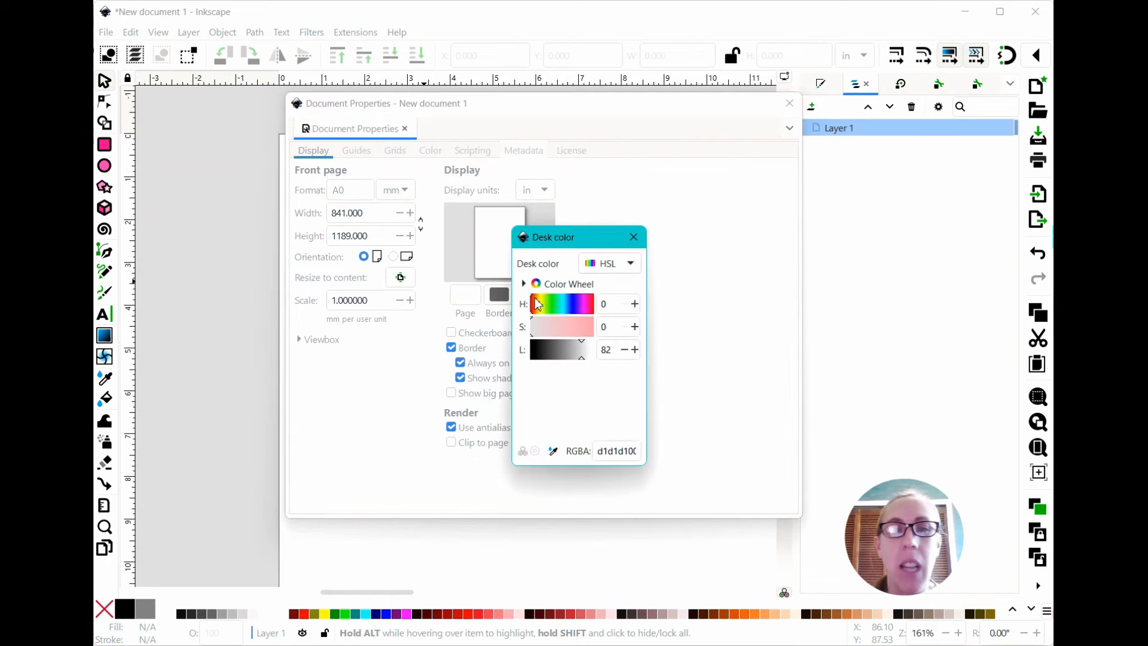
pyautogui.click(633, 237)
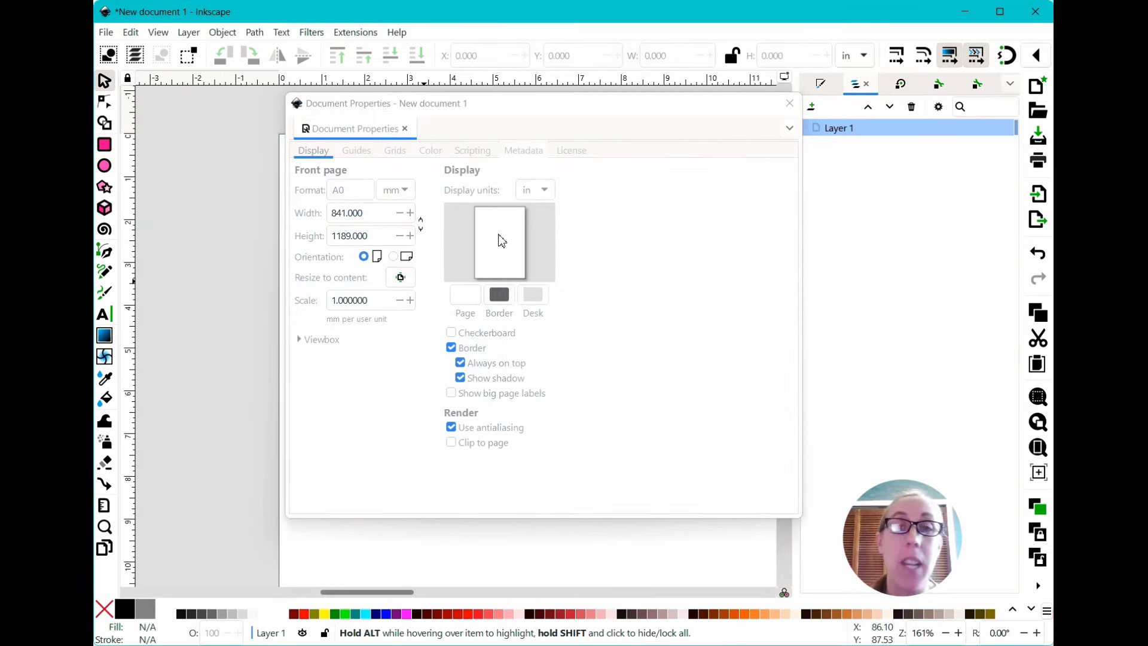
pyautogui.click(499, 301)
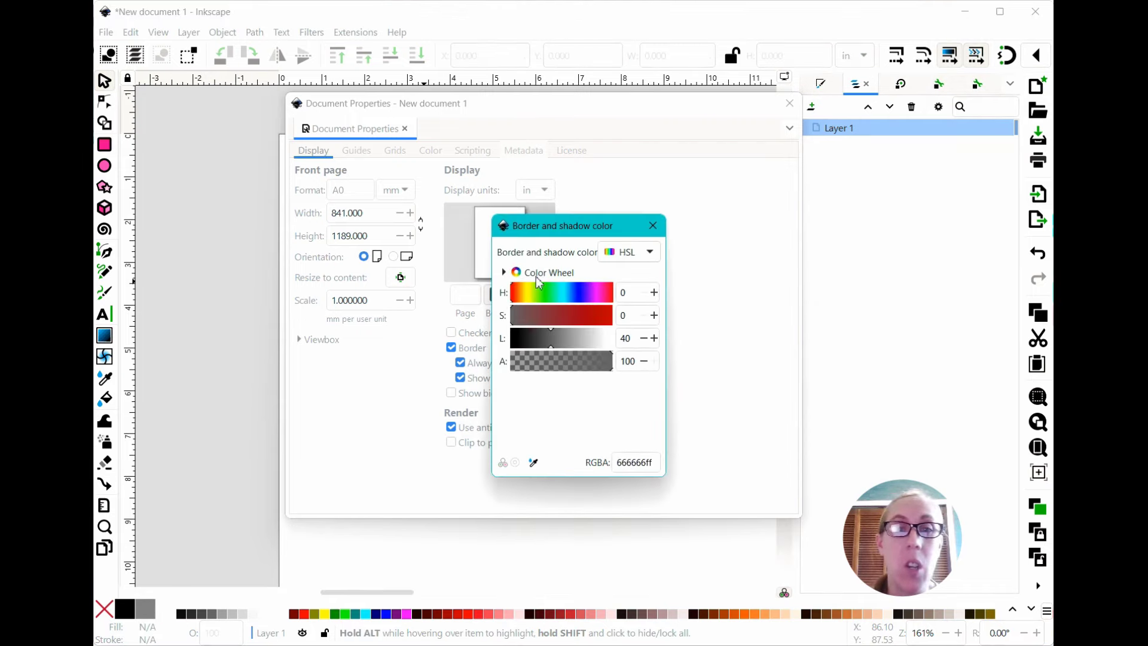
pyautogui.click(653, 225)
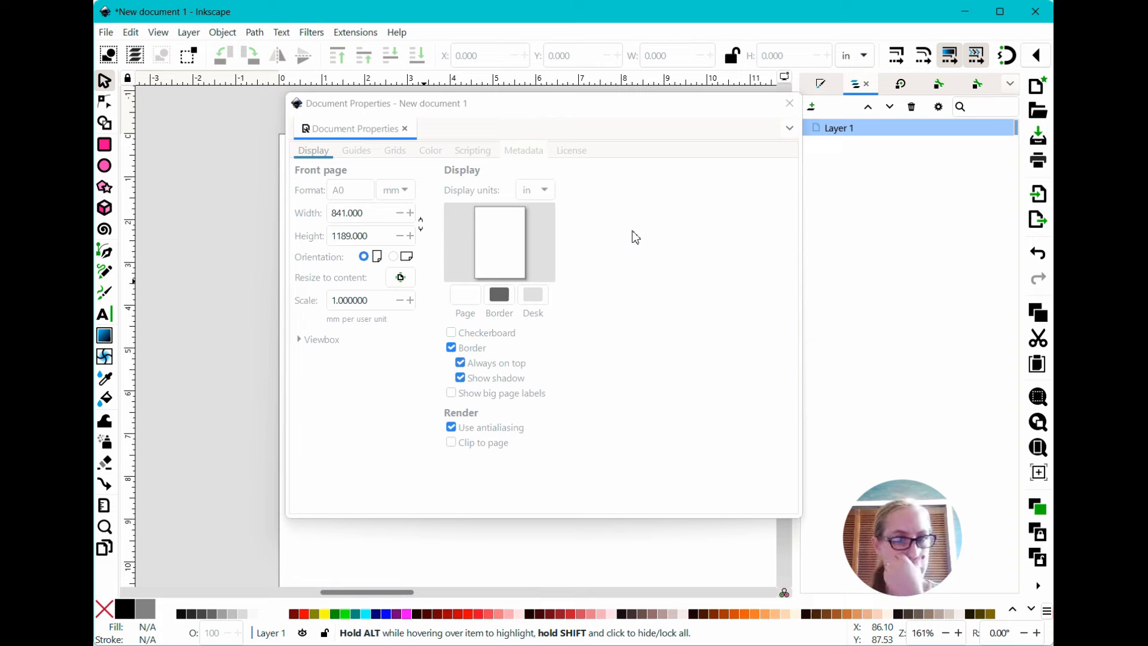
# Try the page border off and on and the big page labels on and off, with the dialog moved clear of the page corner.
pyautogui.click(451, 348)
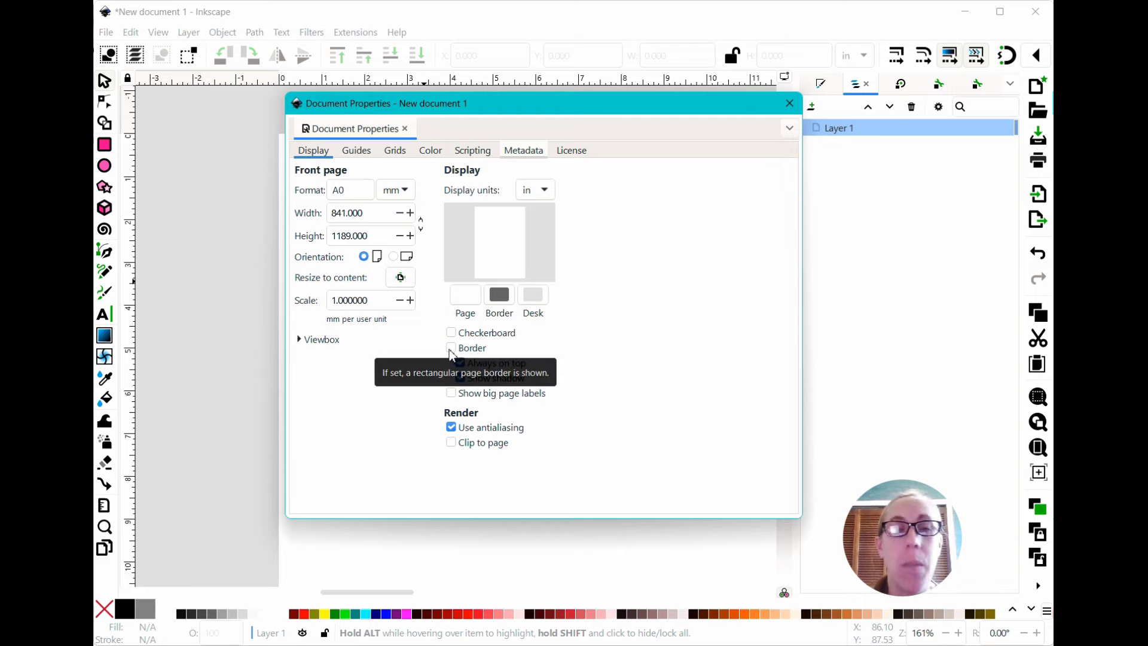
pyautogui.click(450, 349)
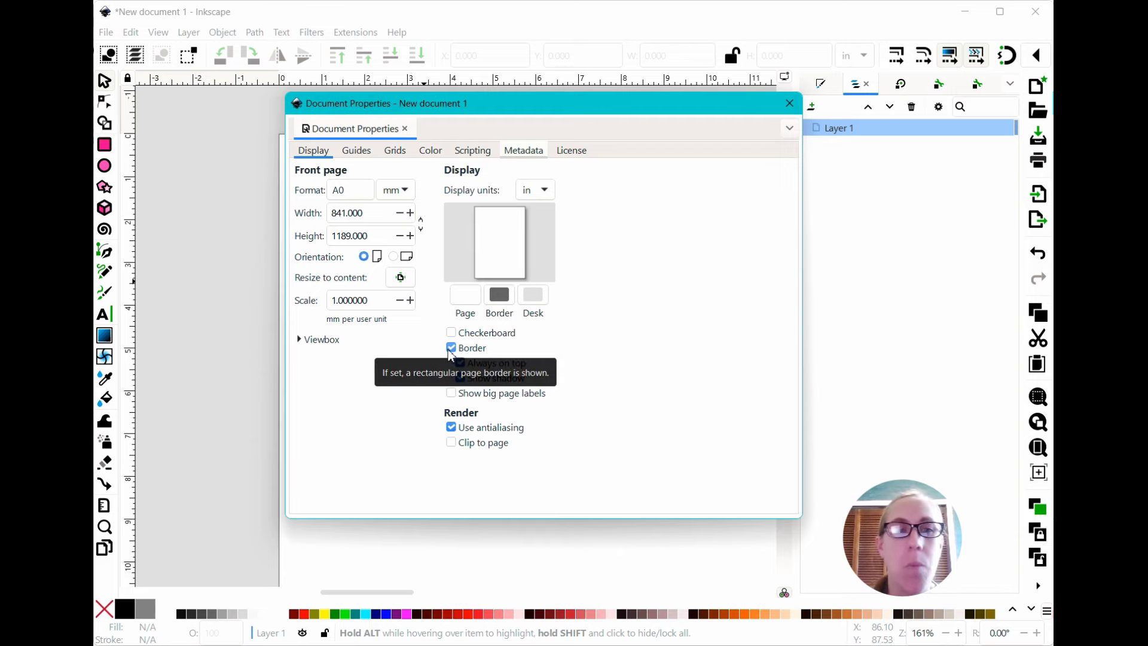
pyautogui.moveTo(517, 107); pyautogui.dragTo(756, 128)
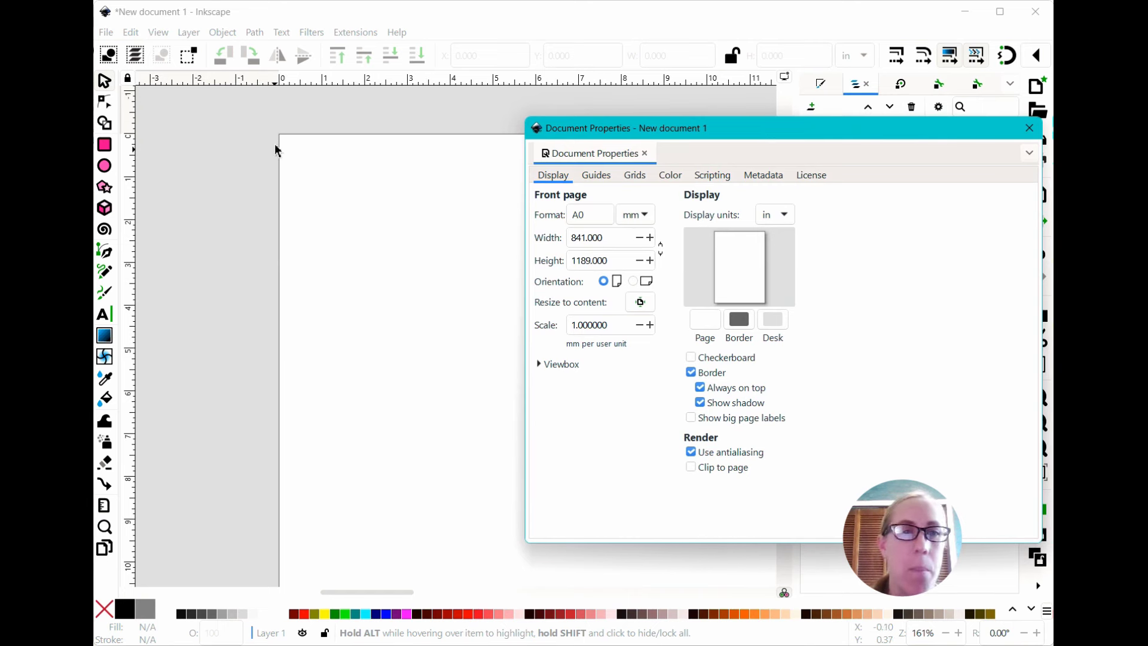
pyautogui.click(695, 371)
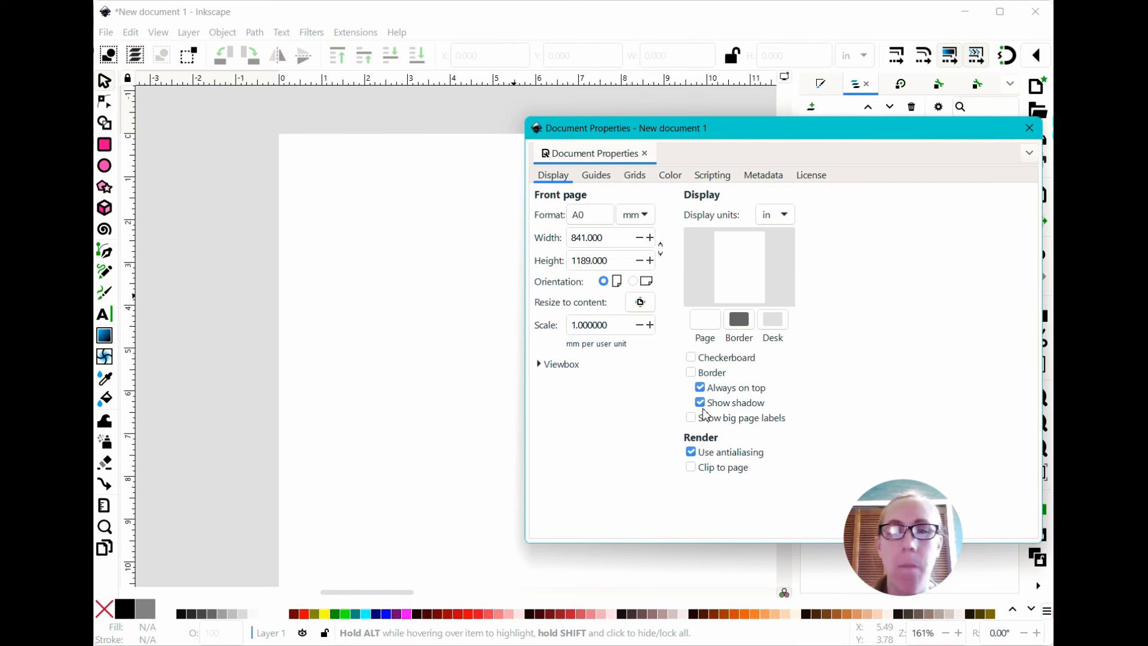
pyautogui.click(692, 372)
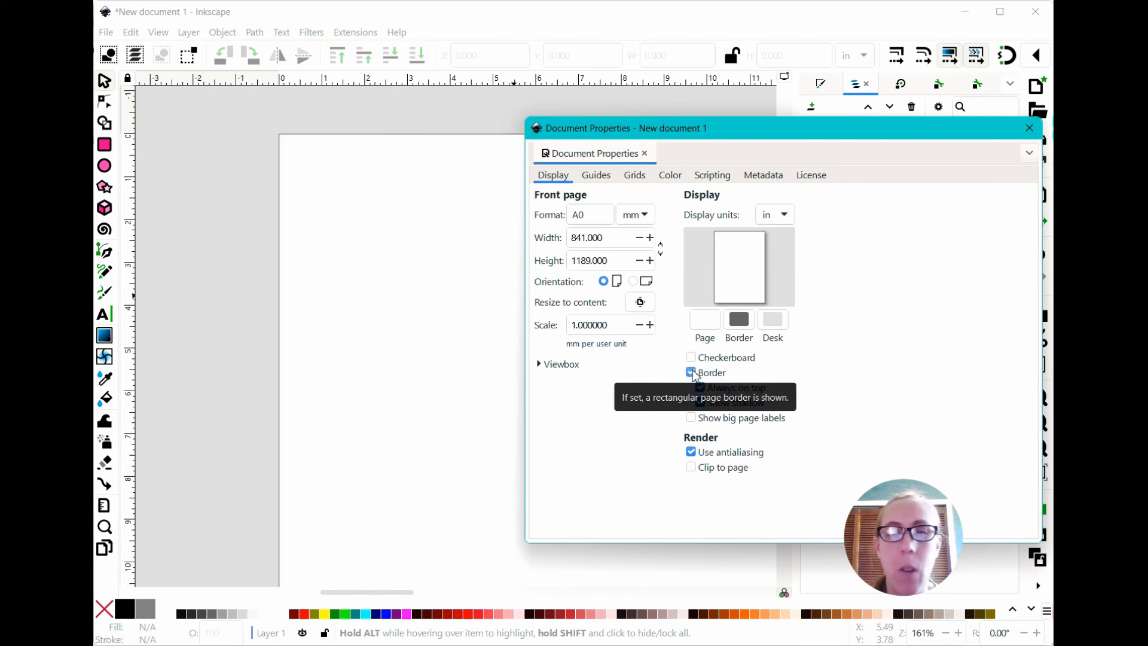
pyautogui.click(692, 419)
pyautogui.click(692, 419)
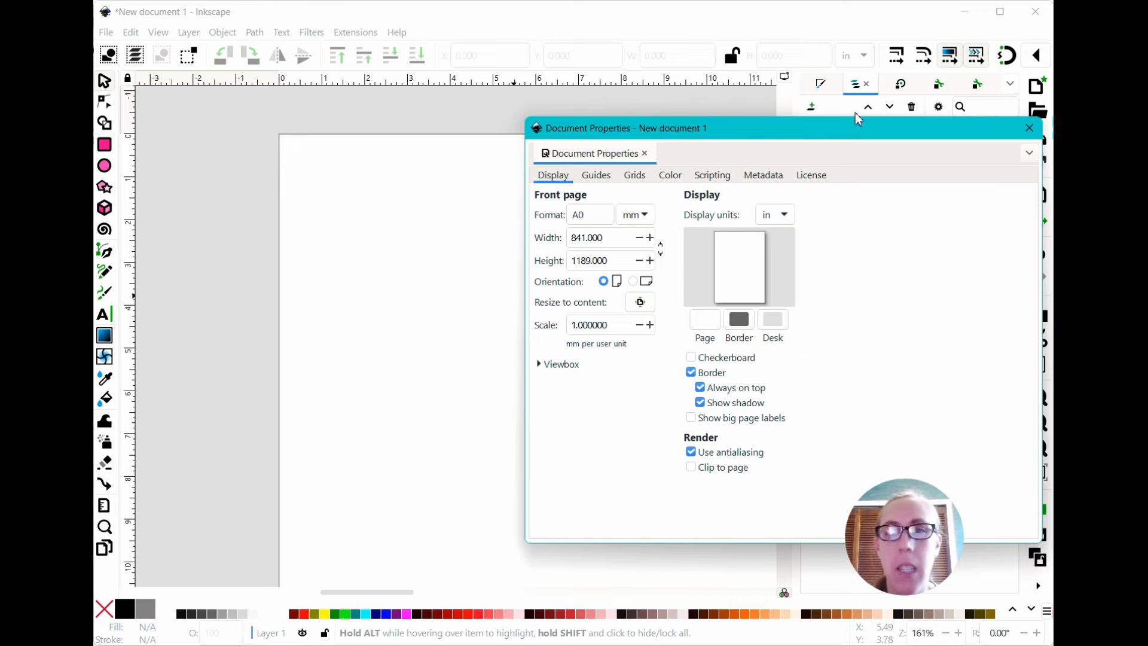
# Set the front page units of the document to inches.
pyautogui.moveTo(851, 136); pyautogui.dragTo(606, 125)
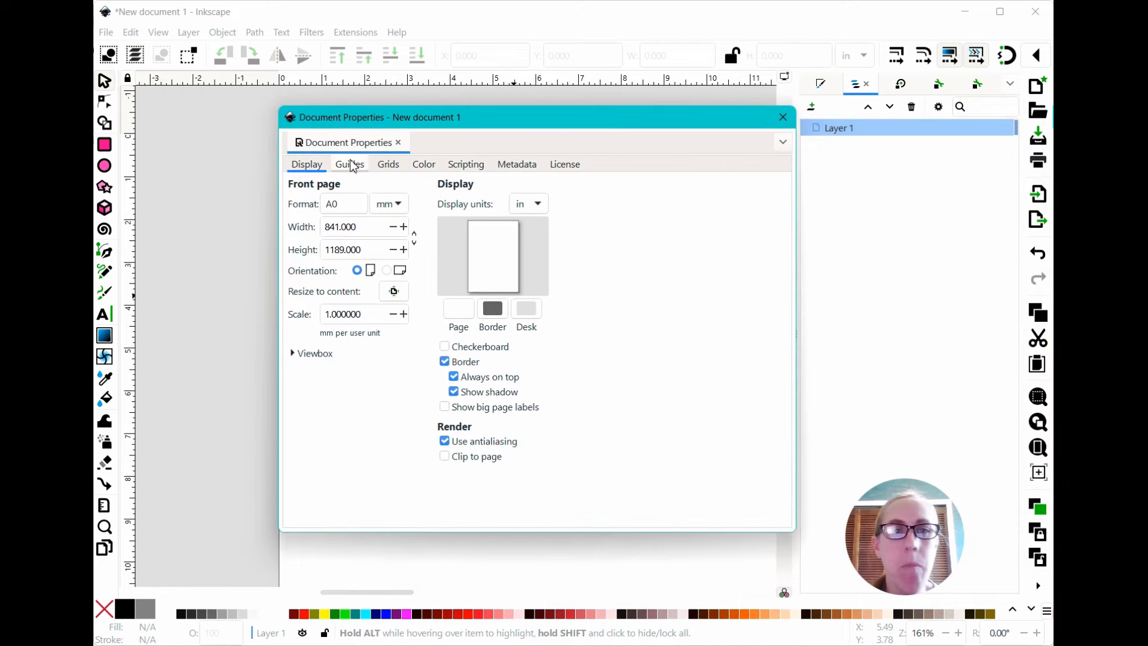
pyautogui.click(385, 204)
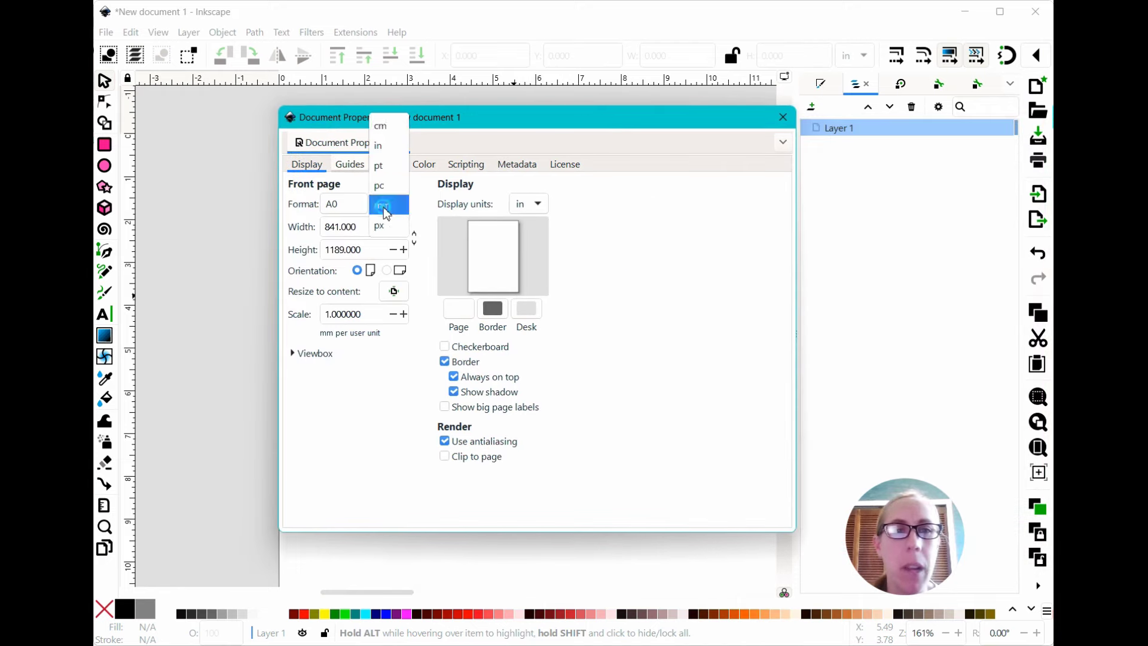
pyautogui.click(387, 150)
# View the document's guide settings and the available grid types, keeping Rectangular Grid selected.
pyautogui.click(353, 169)
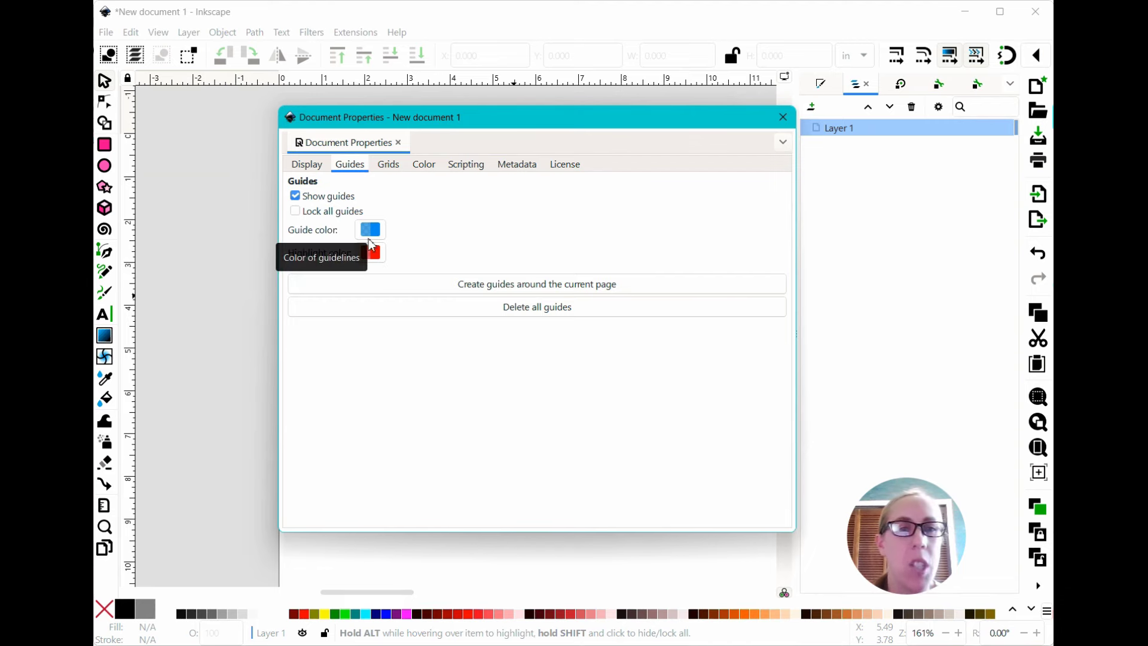
pyautogui.click(396, 166)
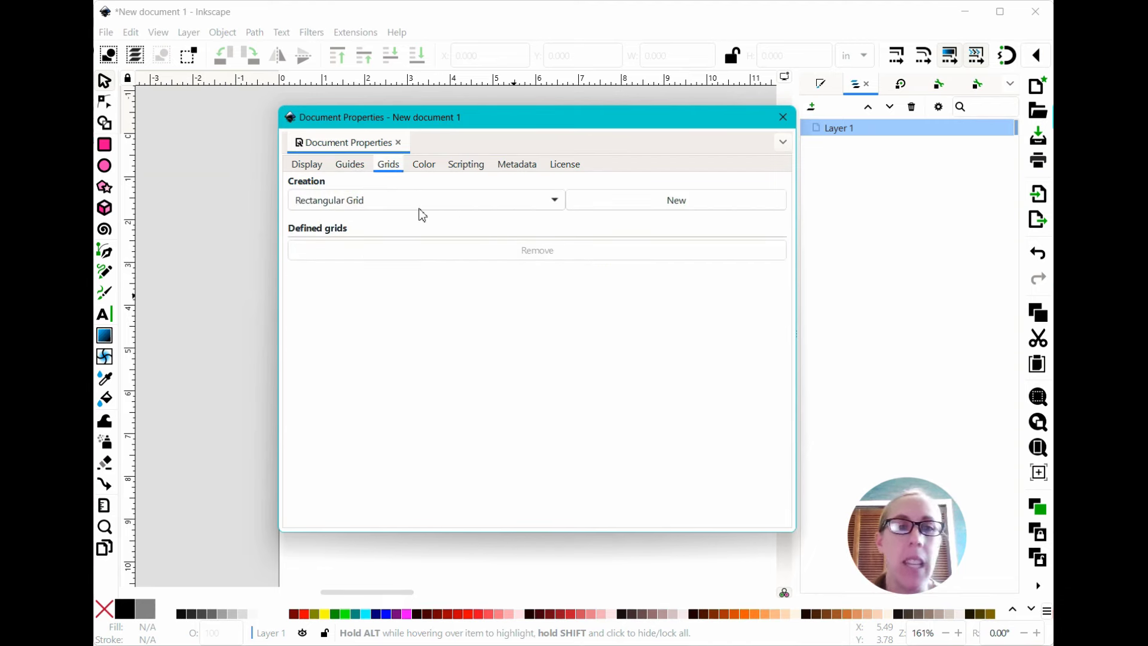
pyautogui.click(540, 200)
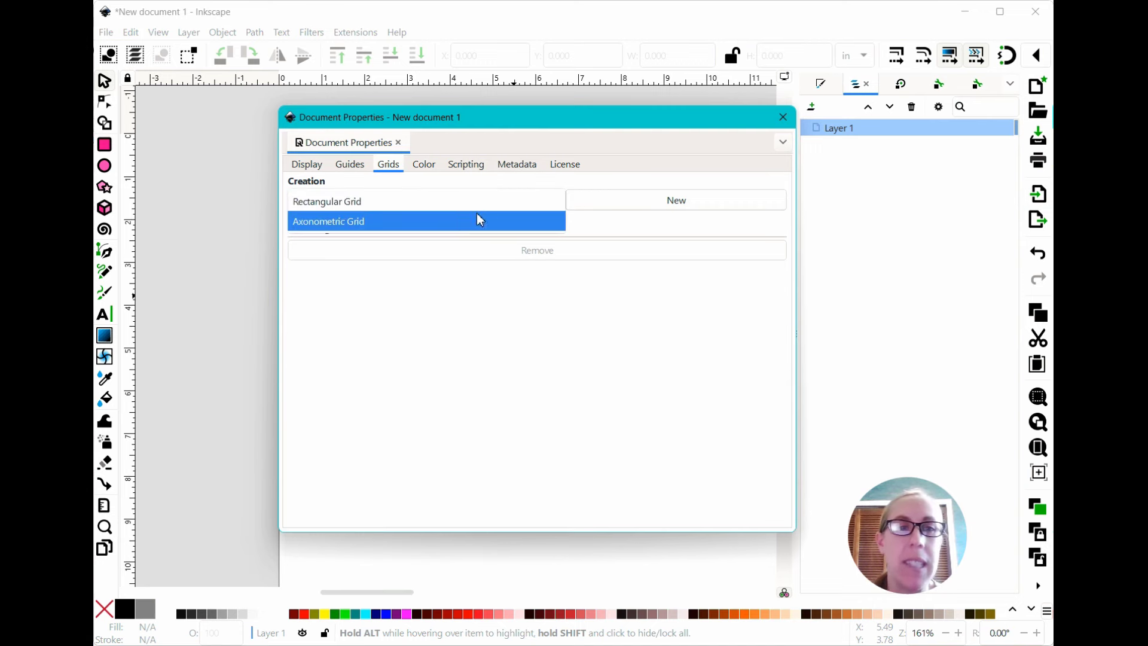
pyautogui.click(448, 207)
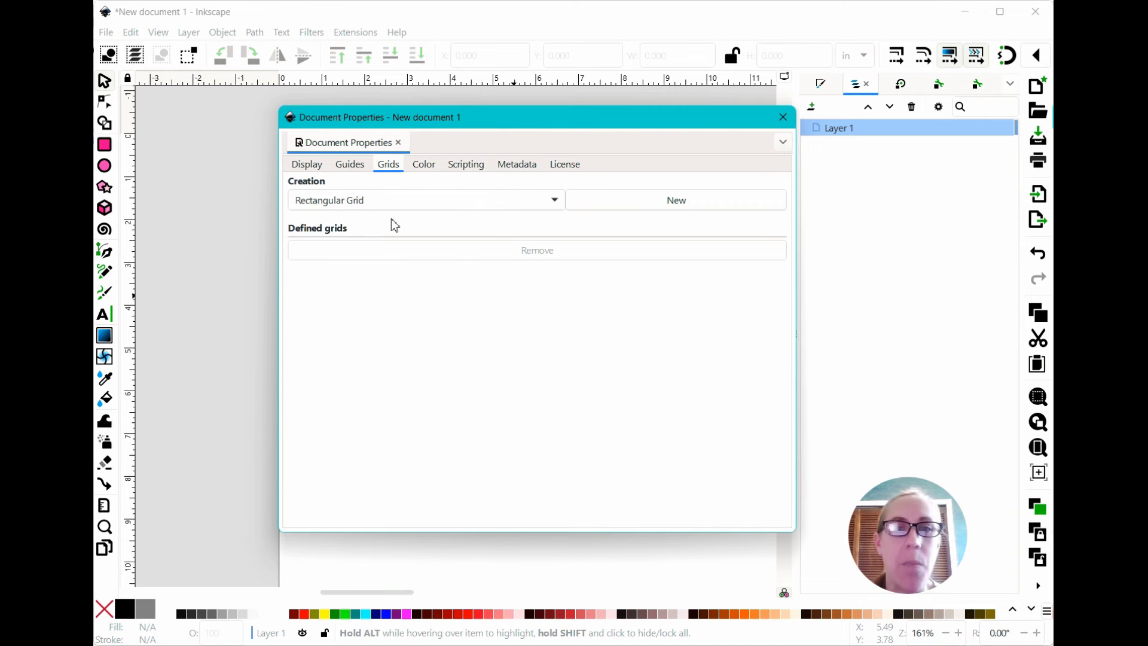
# Create a rectangular grid to see it on the page and remove it again.
pyautogui.click(623, 200)
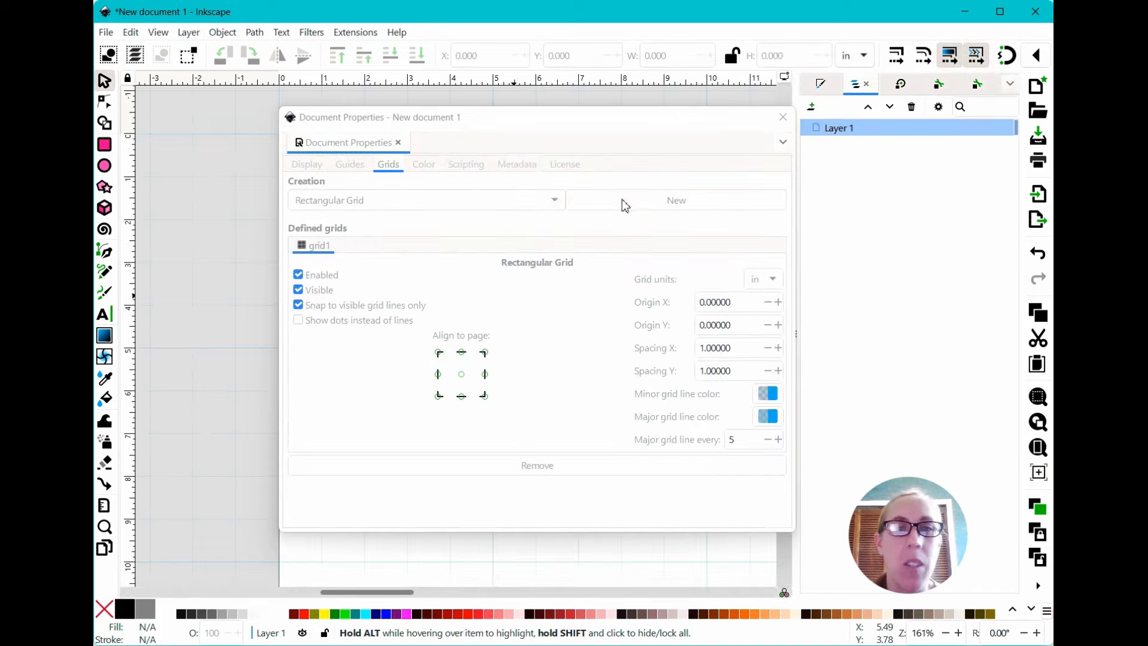
pyautogui.moveTo(477, 120); pyautogui.dragTo(438, 124)
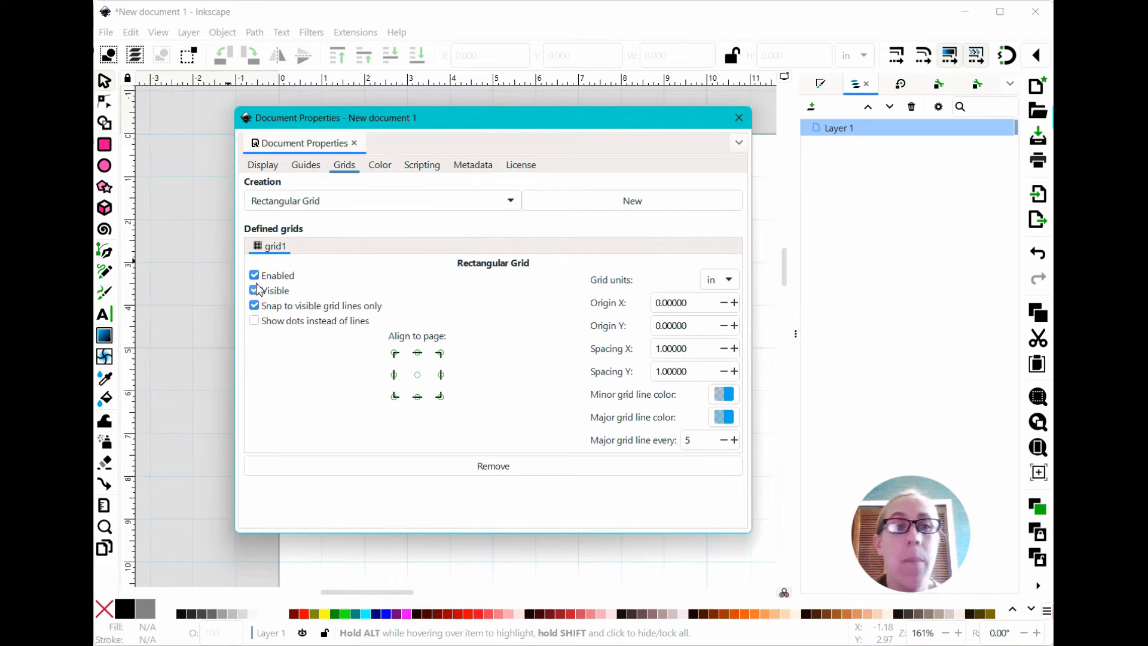
pyautogui.click(478, 467)
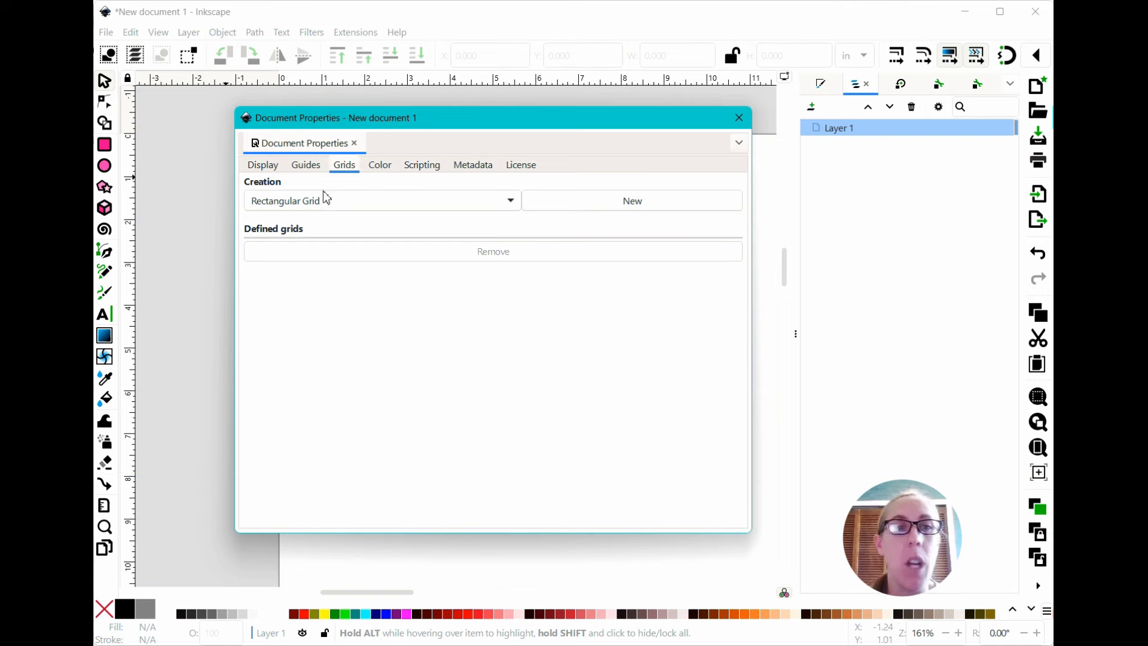
# Create another rectangular grid and try showing dots instead of lines on and off.
pyautogui.click(603, 206)
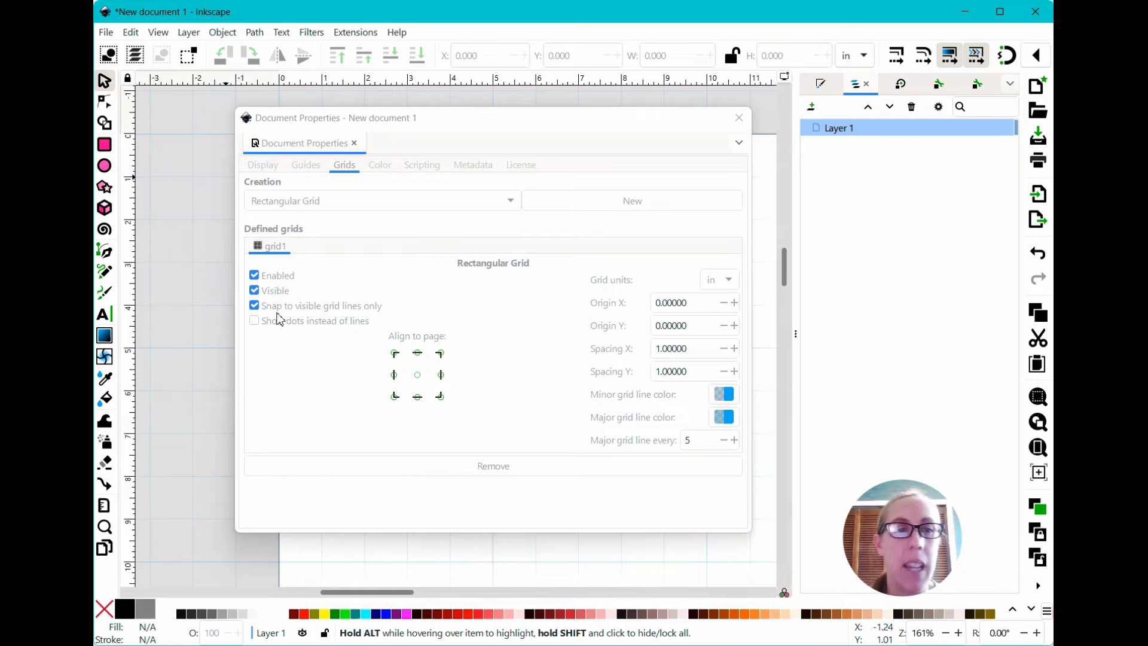
pyautogui.click(255, 323)
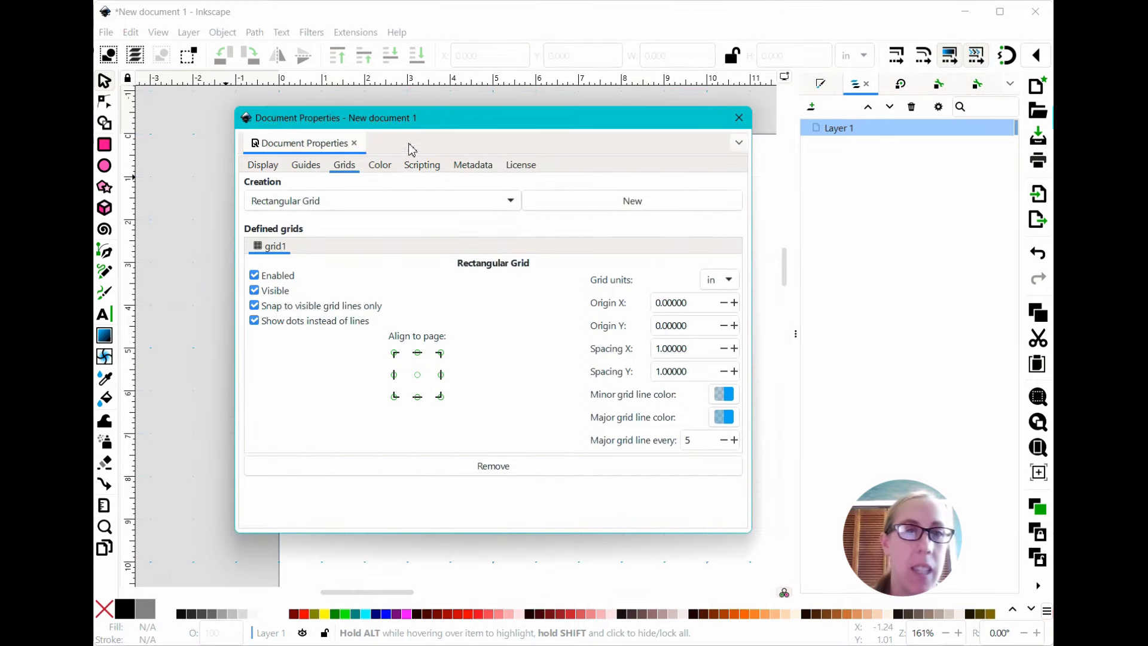
pyautogui.moveTo(442, 128); pyautogui.dragTo(468, 134)
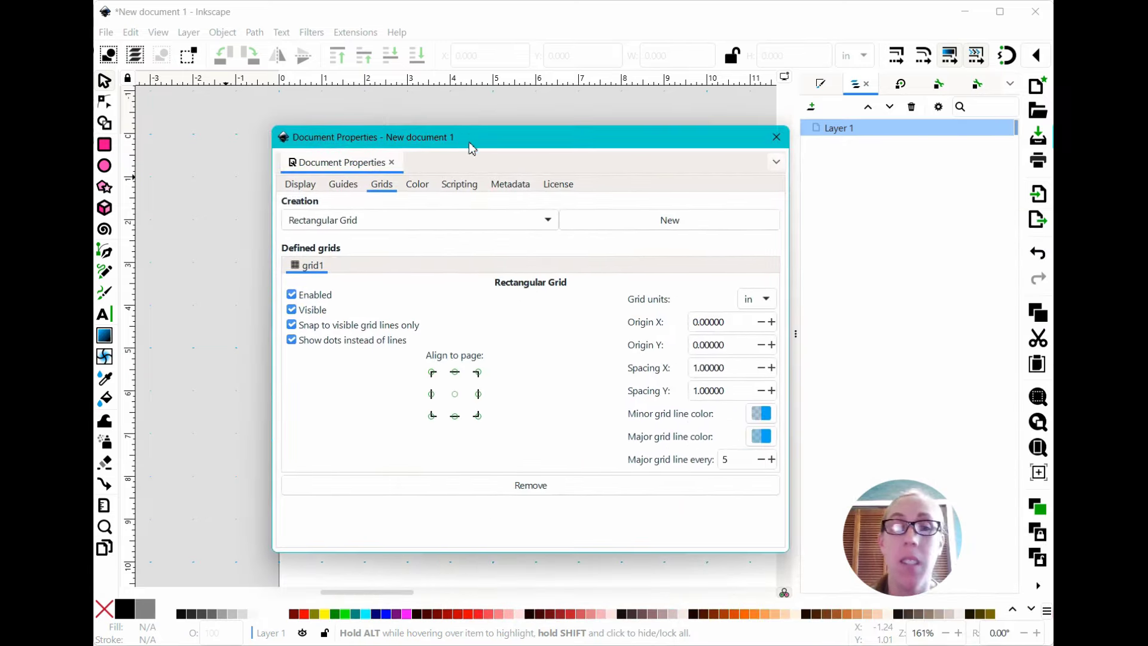
pyautogui.click(292, 340)
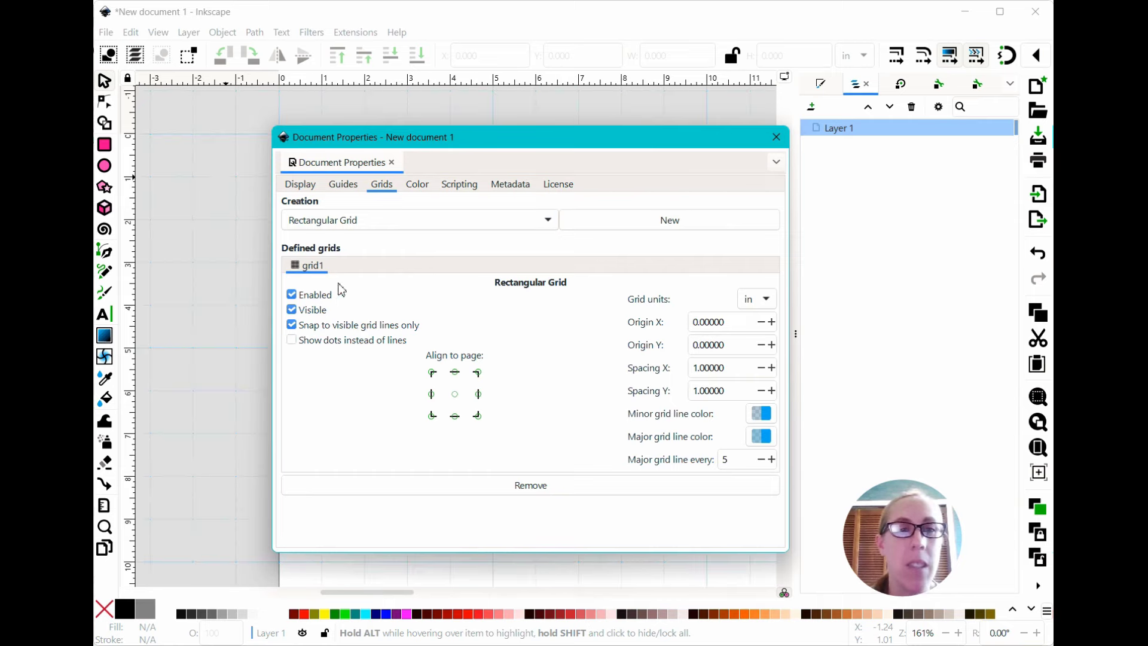
# Disable the rectangular grid and remove it from the document.
pyautogui.moveTo(450, 135); pyautogui.dragTo(419, 149)
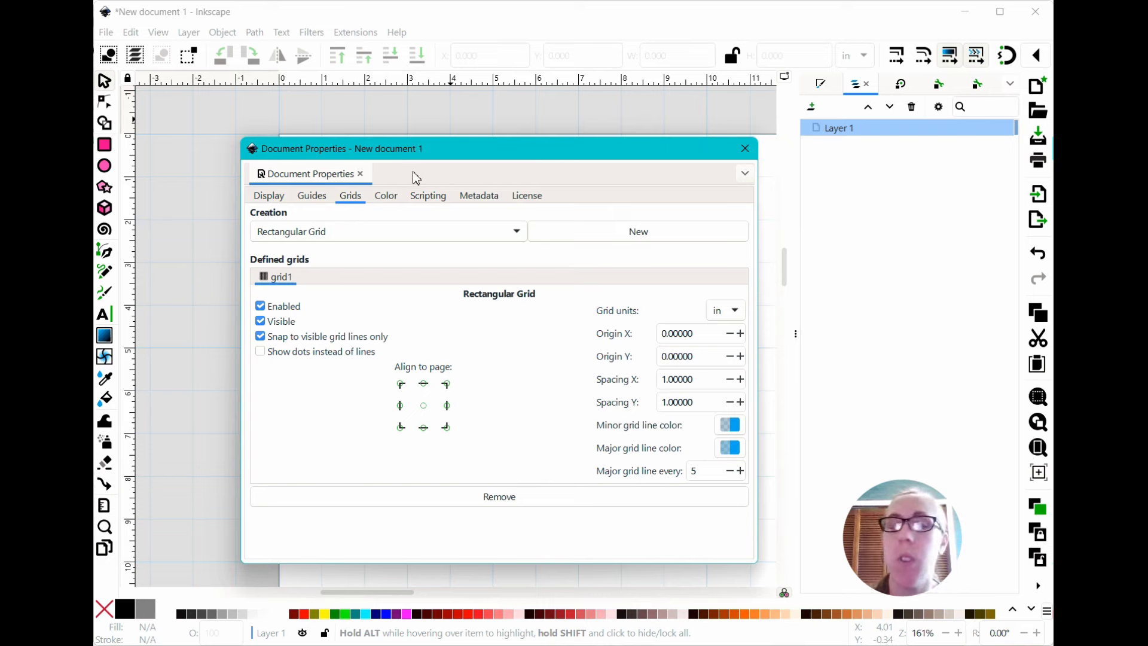
pyautogui.click(261, 306)
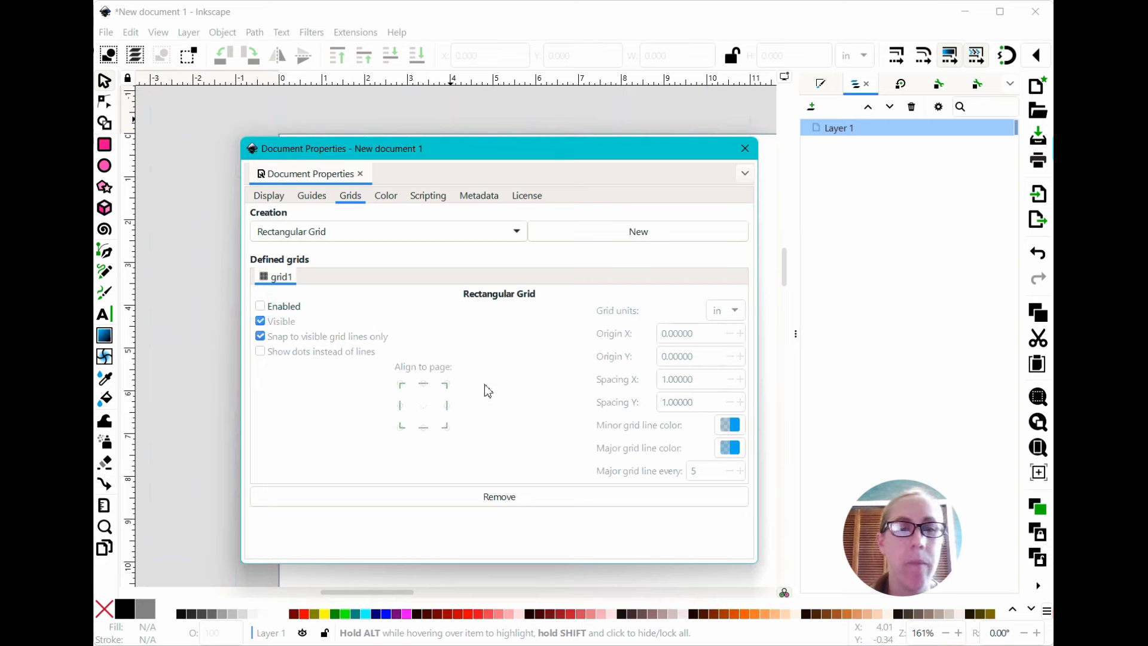
pyautogui.click(478, 493)
# Look through the document's color, scripting, metadata, license and display properties and close the dialog.
pyautogui.click(392, 198)
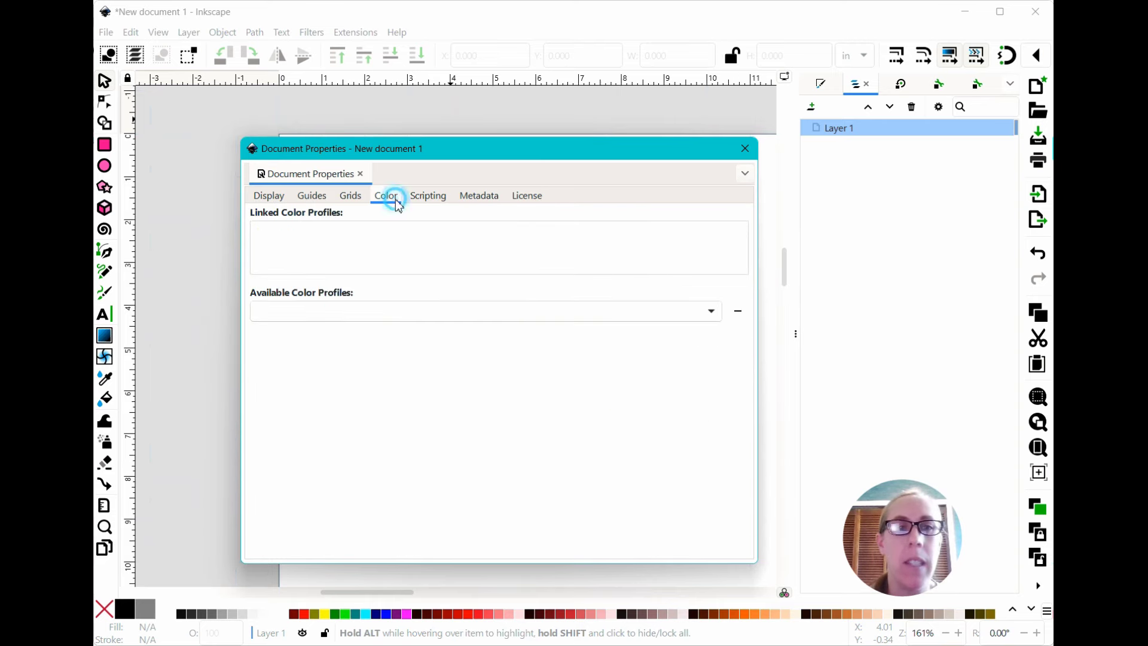
pyautogui.click(417, 198)
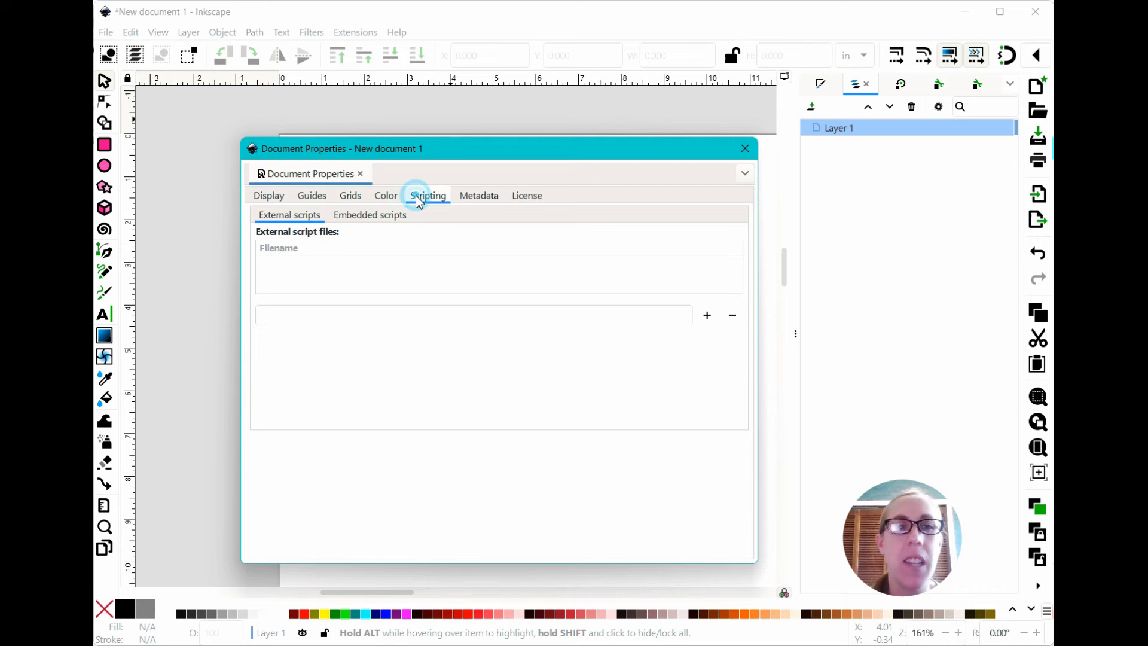
pyautogui.click(473, 196)
pyautogui.click(534, 196)
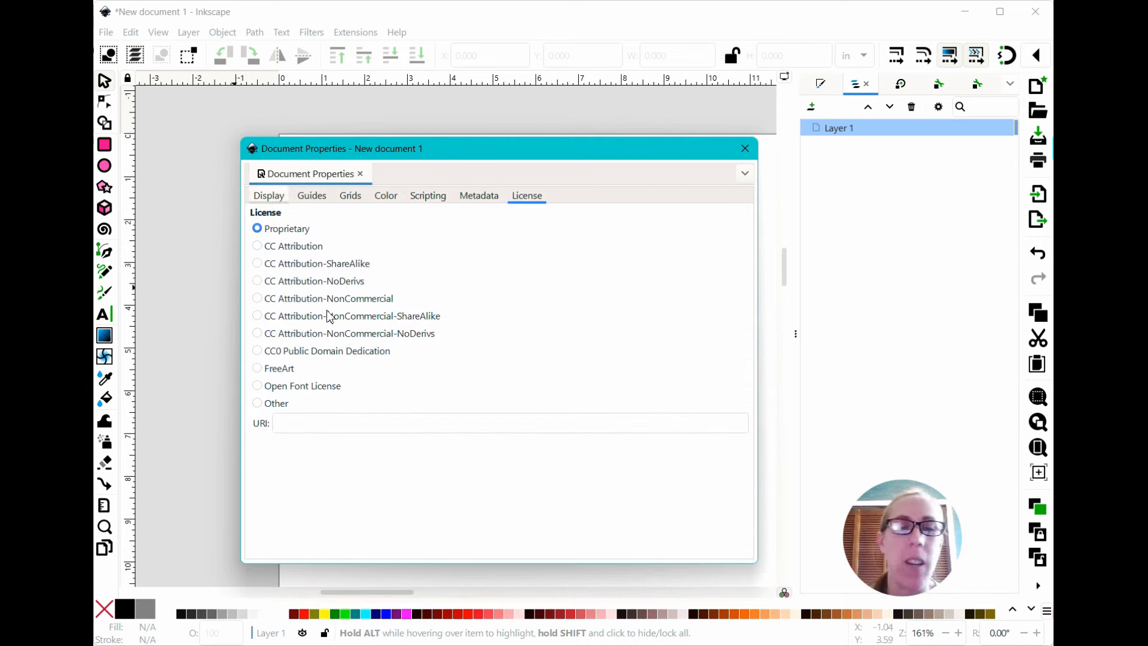
pyautogui.click(267, 202)
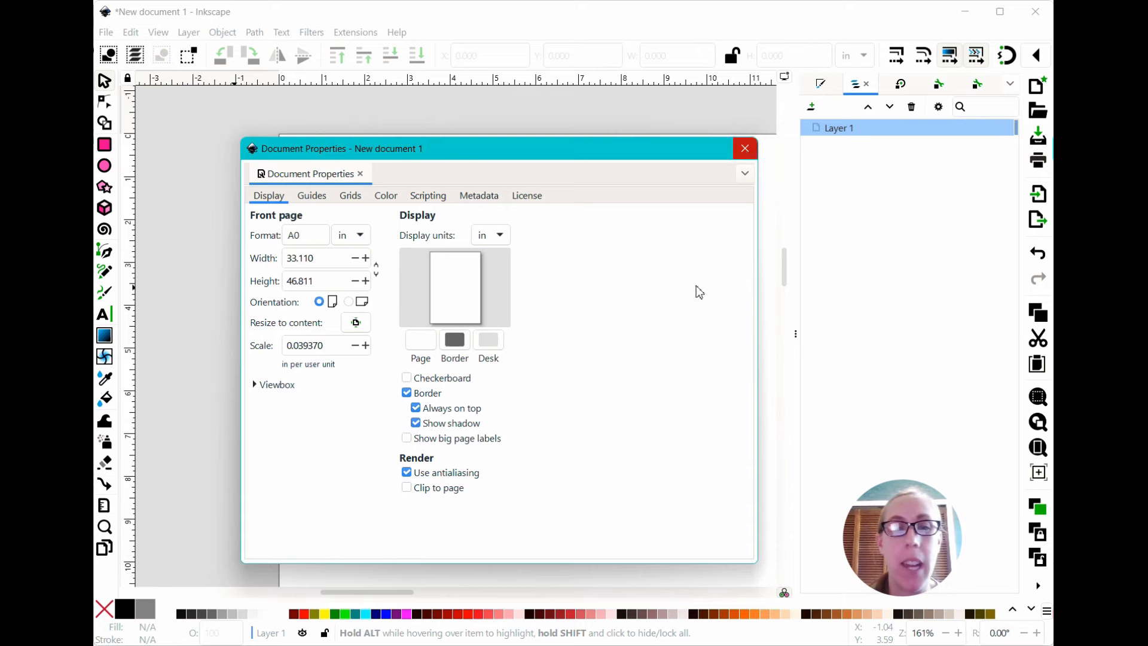
pyautogui.click(746, 149)
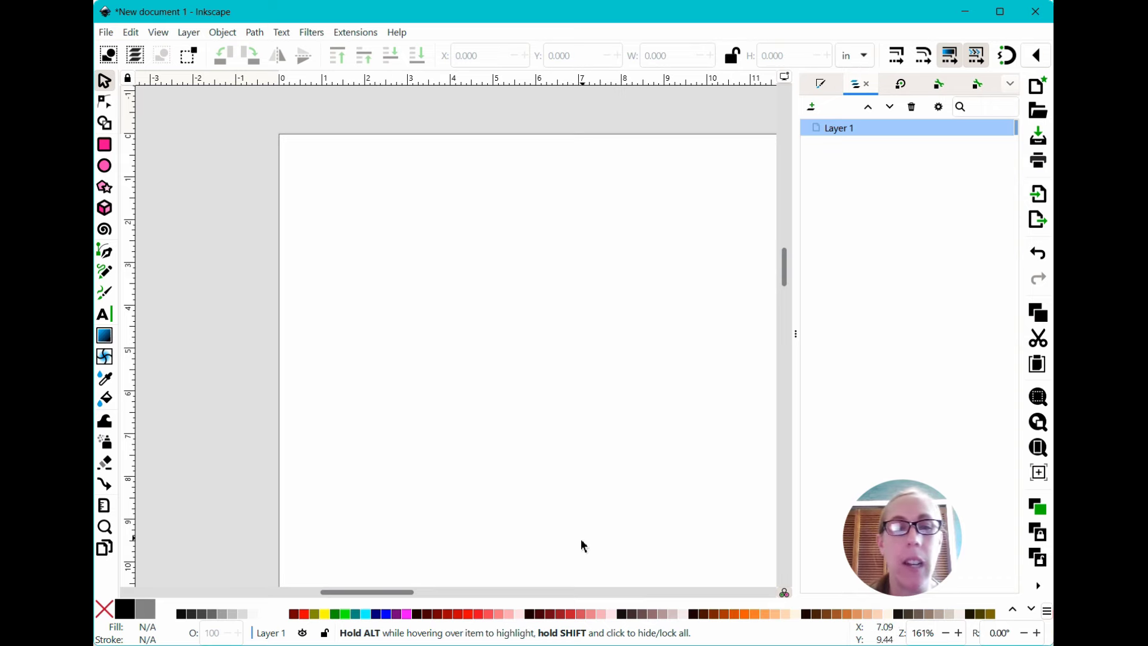
# Place a horizontal guide about 4.2 in down the page and a vertical guide about 9.3 in across.
pyautogui.moveTo(358, 592); pyautogui.dragTo(452, 86)
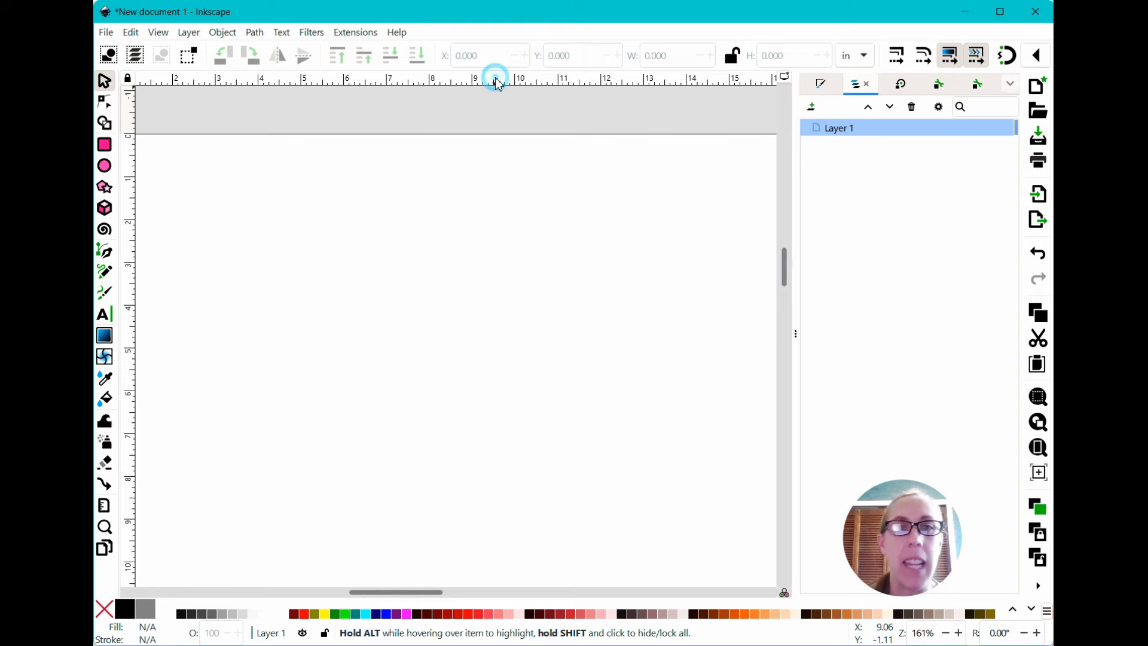
pyautogui.moveTo(495, 77); pyautogui.dragTo(473, 313)
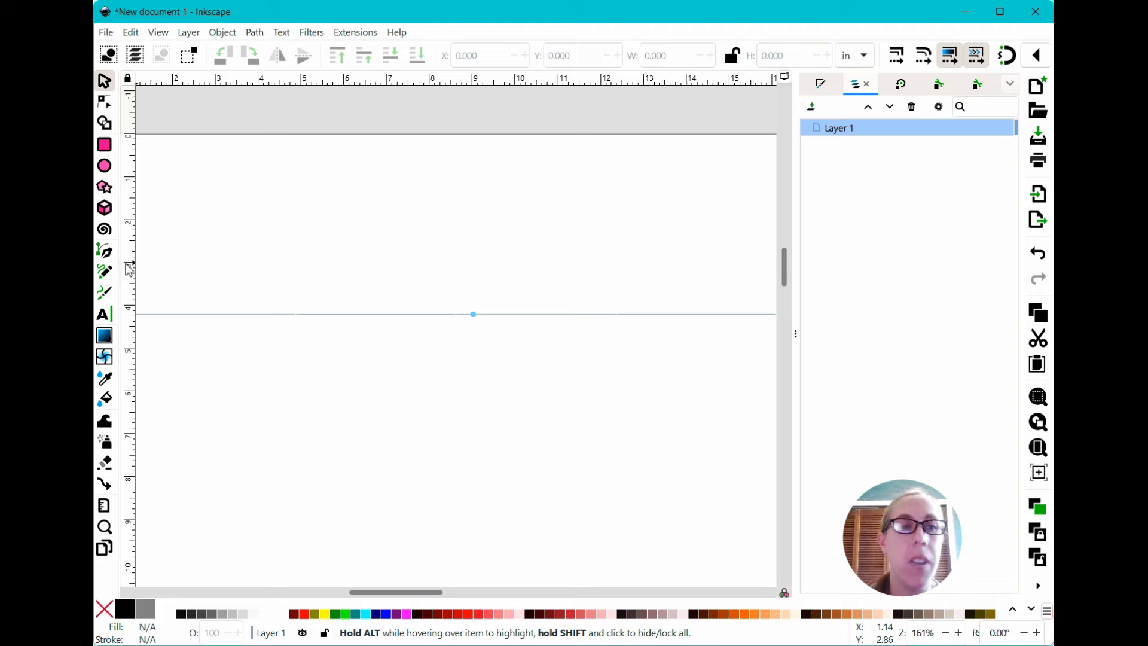
pyautogui.moveTo(127, 264); pyautogui.dragTo(484, 291)
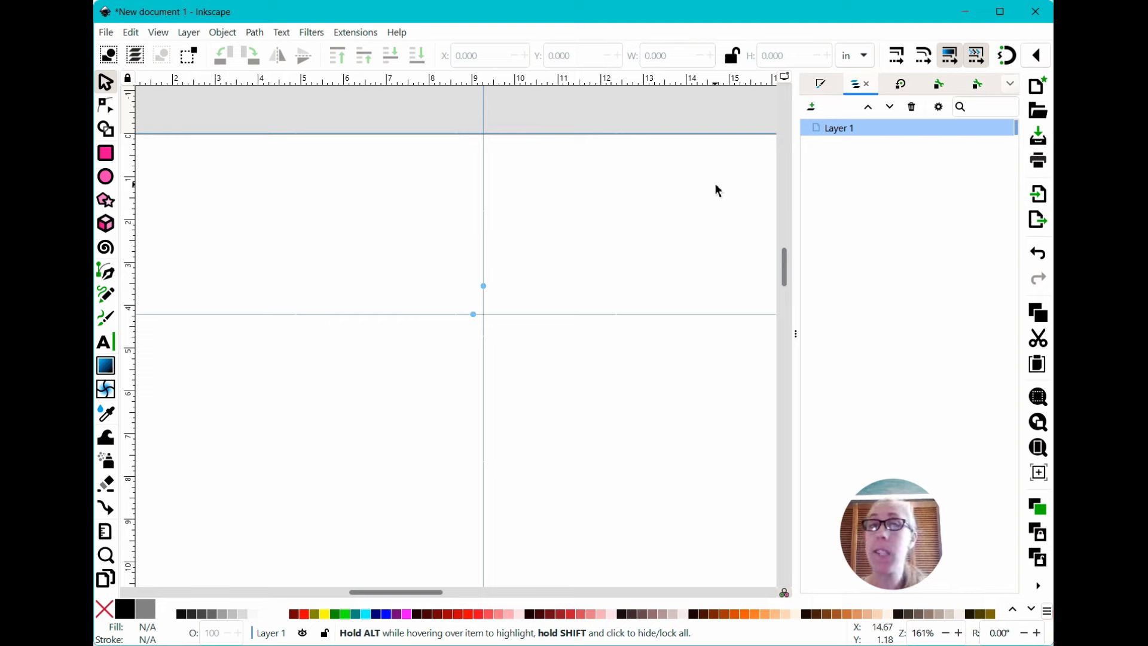
# In the interface theming preferences, try the dark theme on and off and change the icon theme to Use system icons (Adwaita).
pyautogui.click(131, 32)
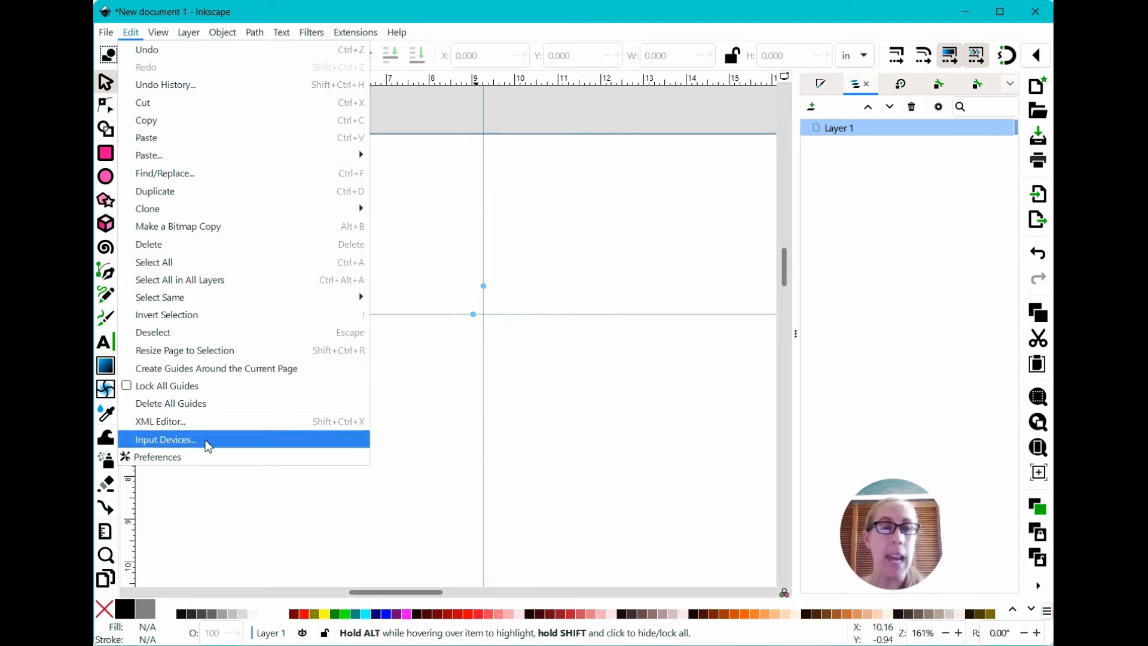
pyautogui.click(192, 461)
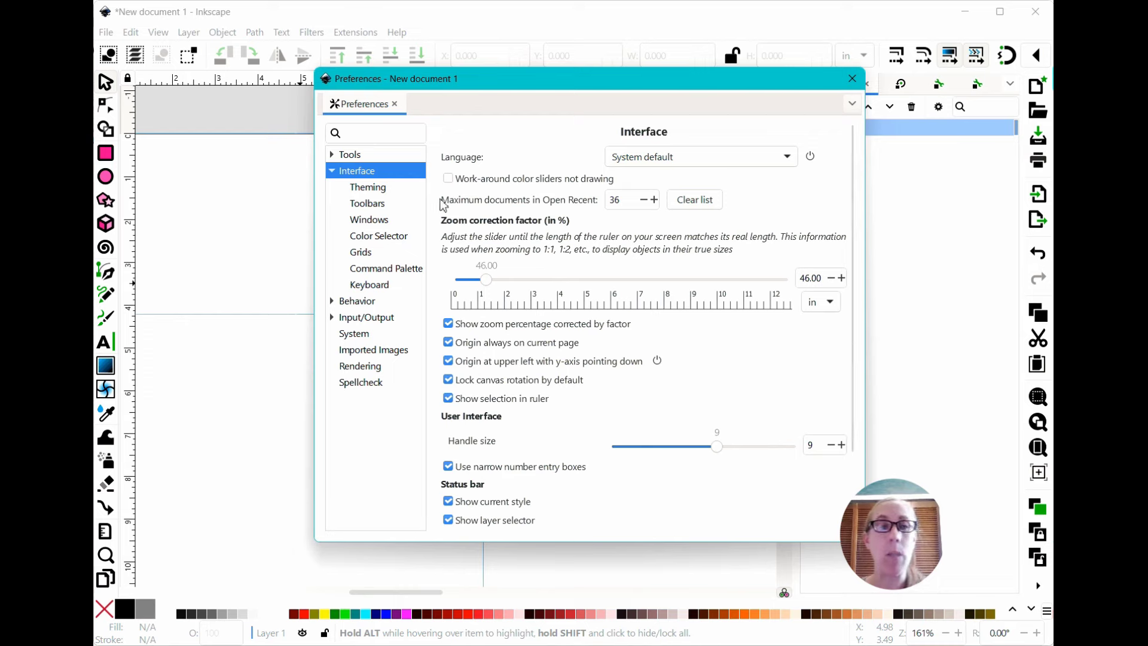
pyautogui.click(379, 192)
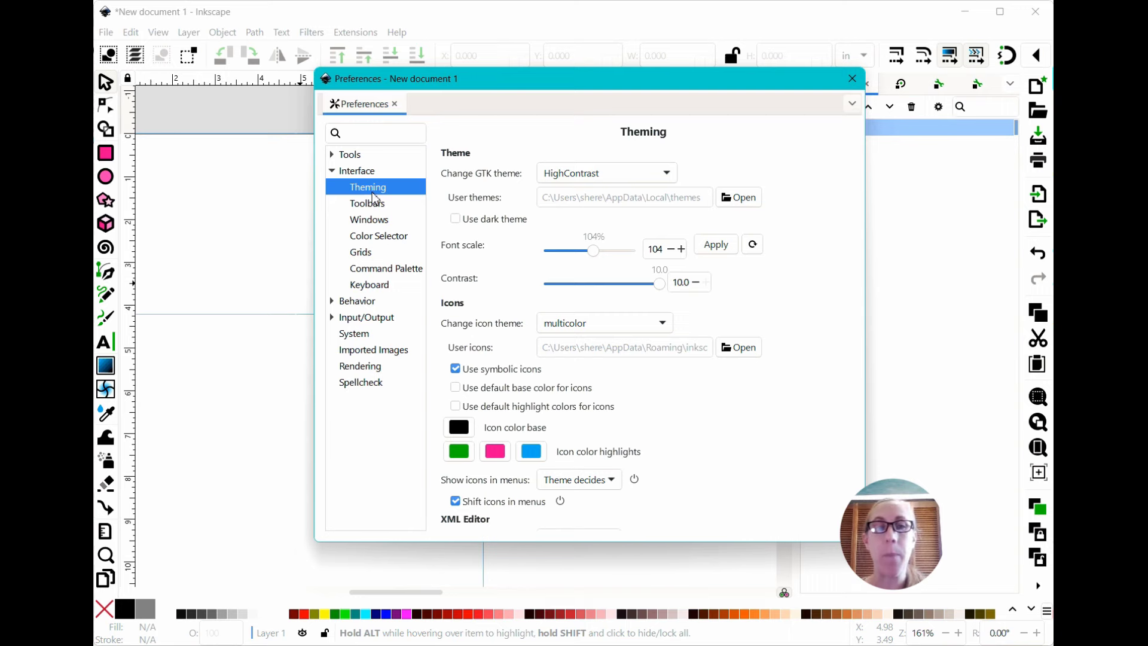
pyautogui.click(455, 219)
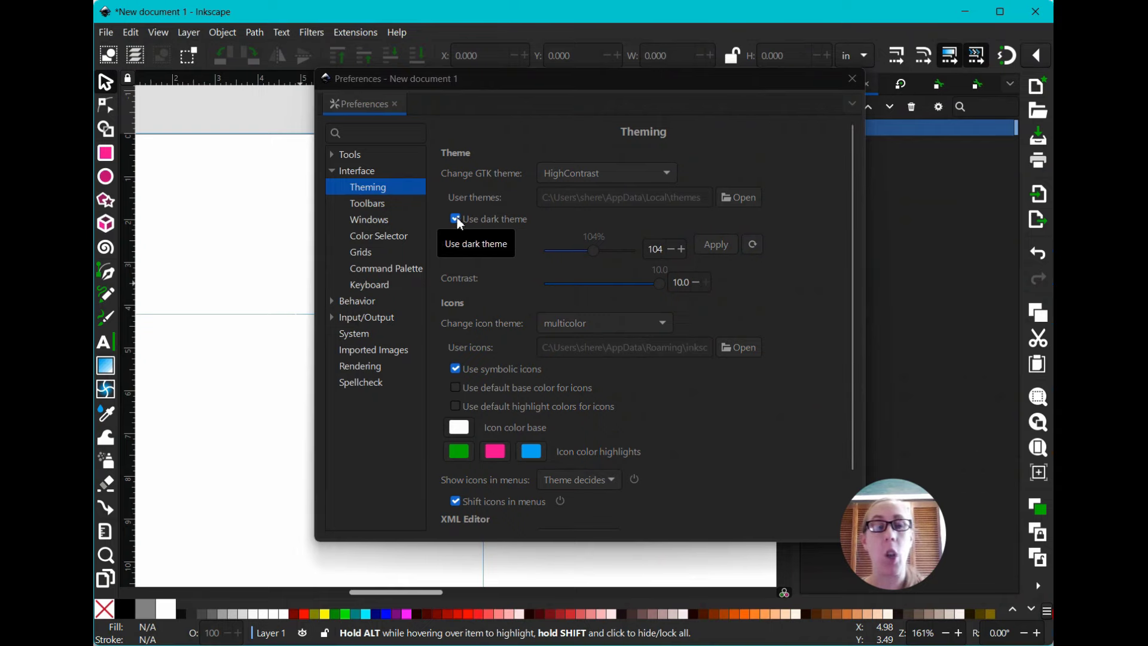
pyautogui.click(459, 221)
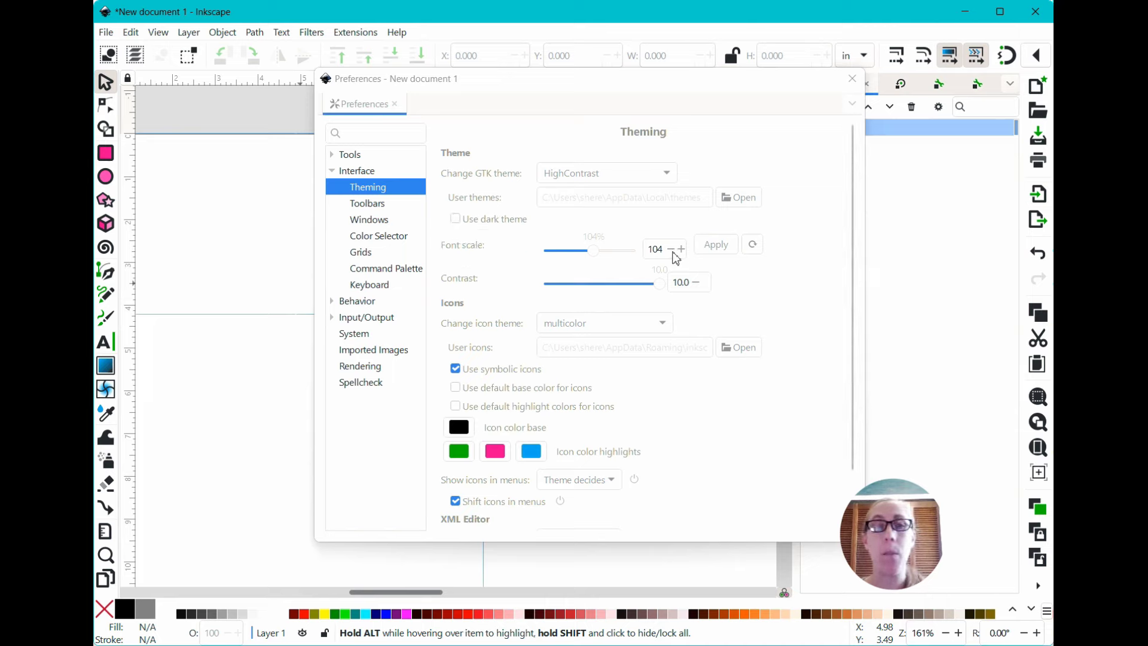
pyautogui.scroll(-2, 601, 337)
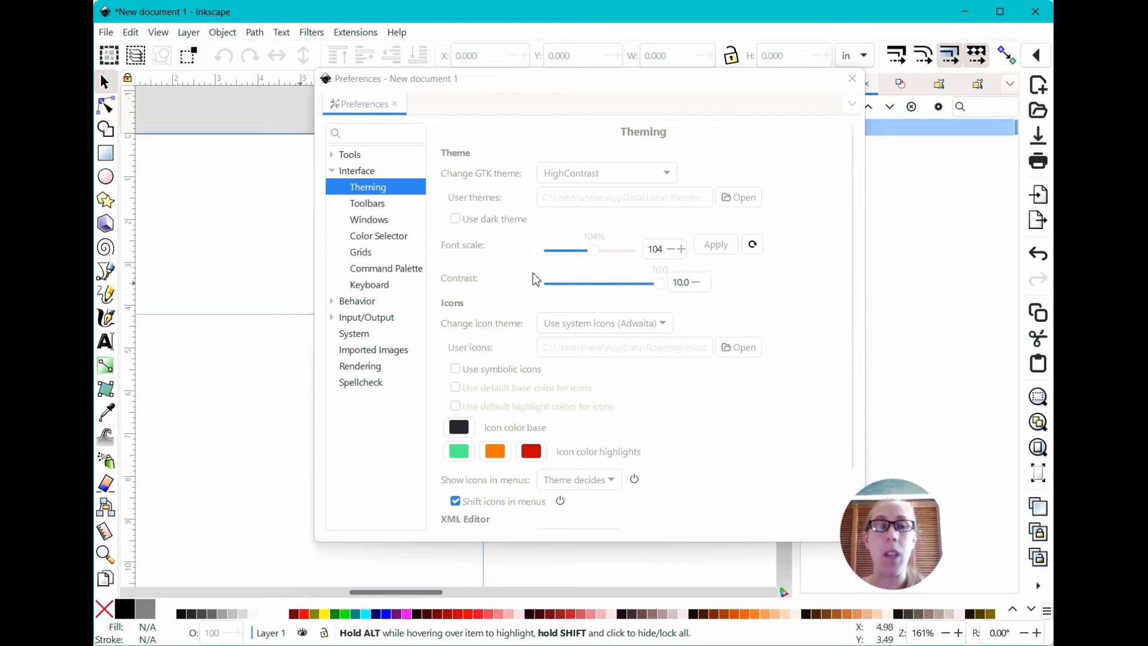
# In the toolbar preferences, set the toolbox icon size to 162% and hide the Tweak, Spray, Connector, LPE and Eraser tools.
pyautogui.click(375, 205)
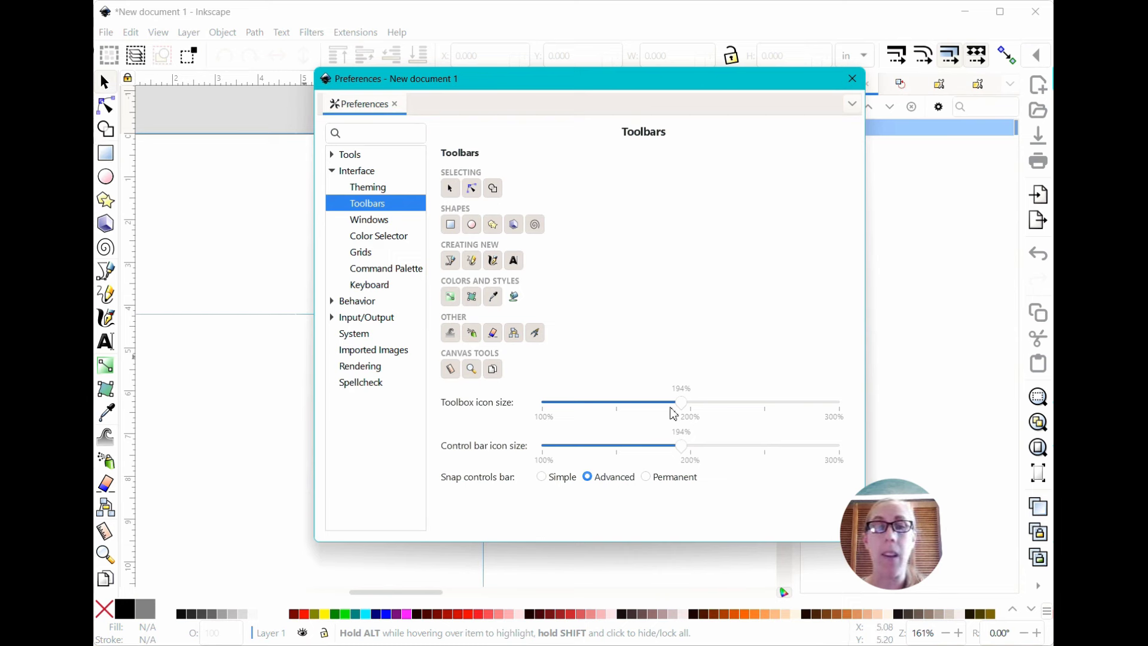
pyautogui.moveTo(686, 409); pyautogui.dragTo(636, 415)
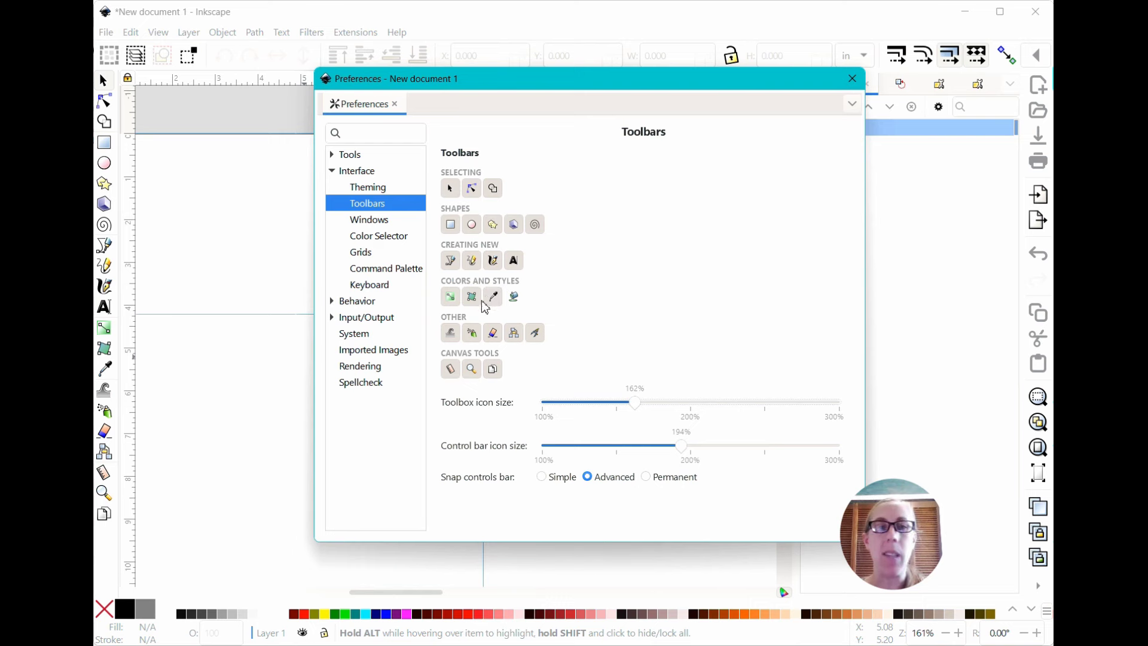
pyautogui.click(453, 334)
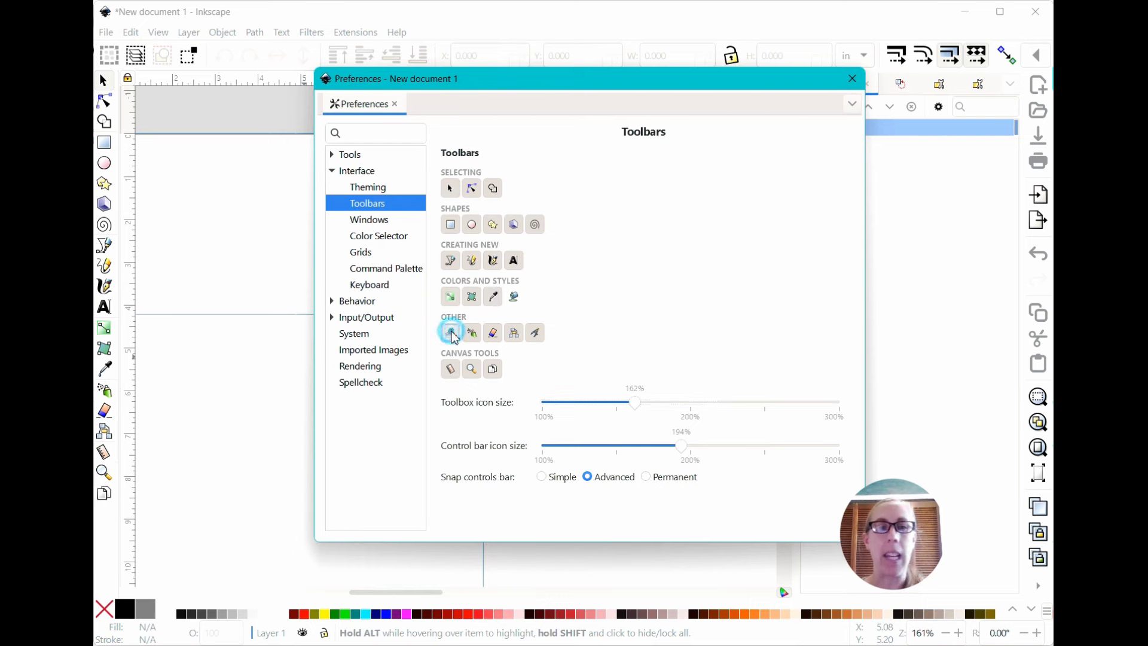
pyautogui.click(473, 336)
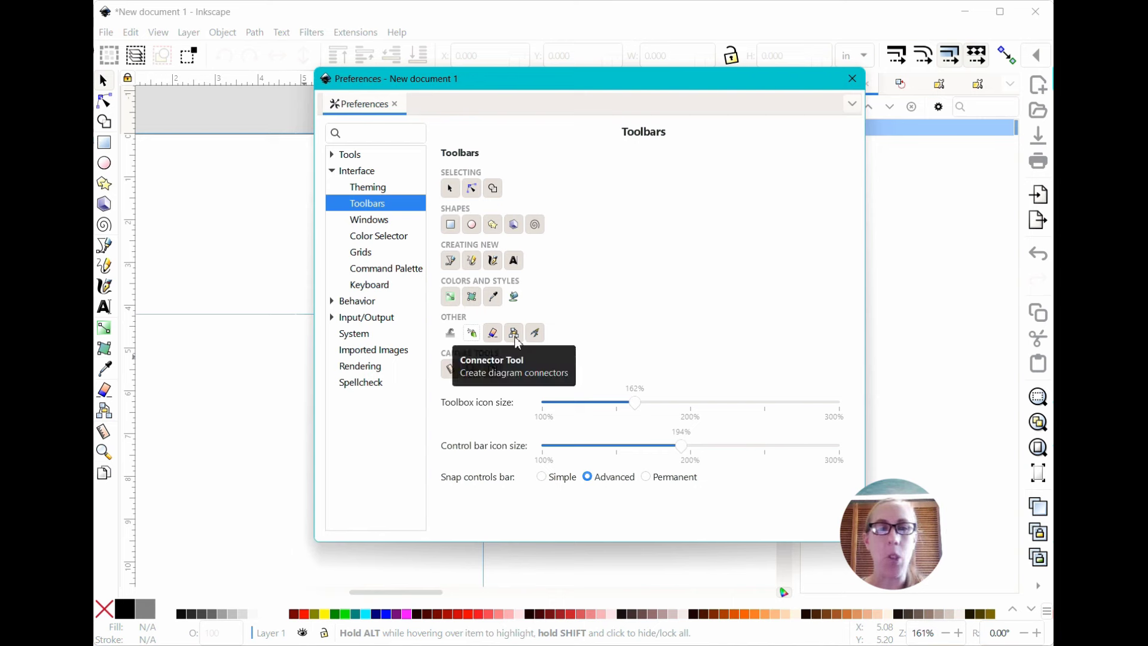
pyautogui.click(517, 340)
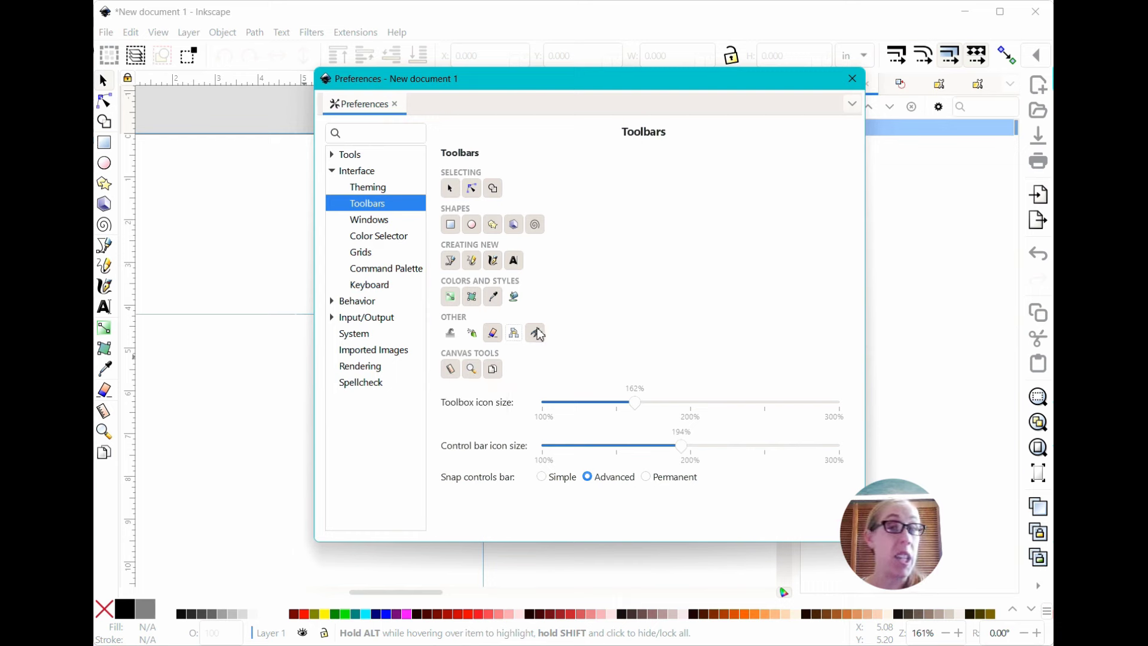
pyautogui.click(493, 333)
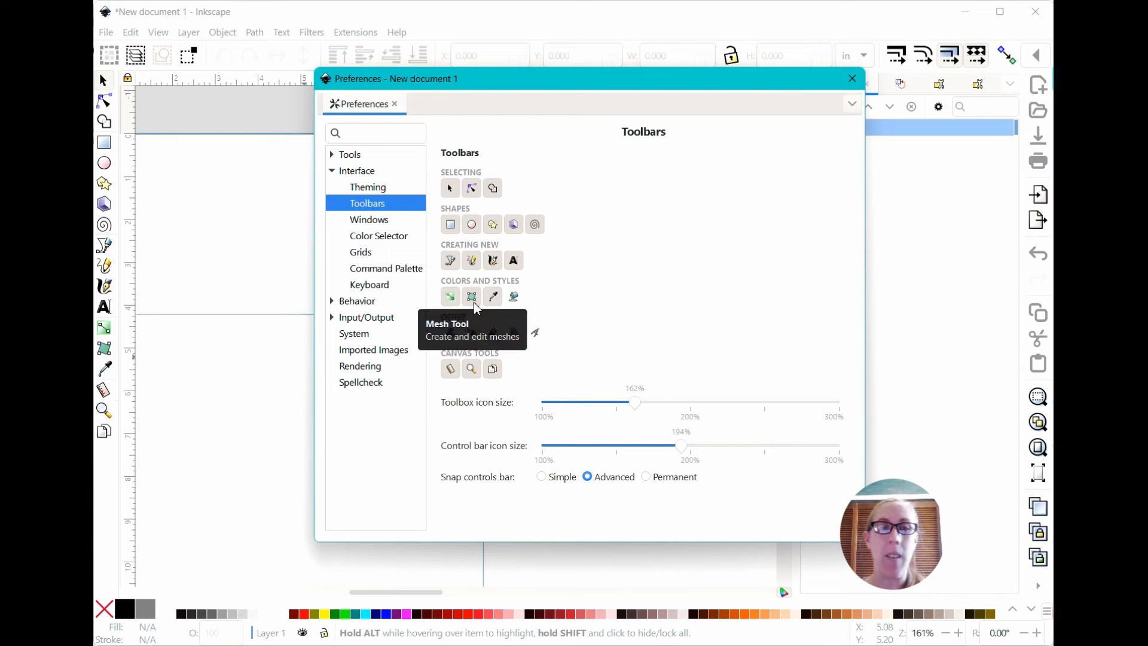
# In the toolbar preferences, hide the Mesh, Gradient, Calligraphy and Pencil tools from the toolbox.
pyautogui.click(472, 296)
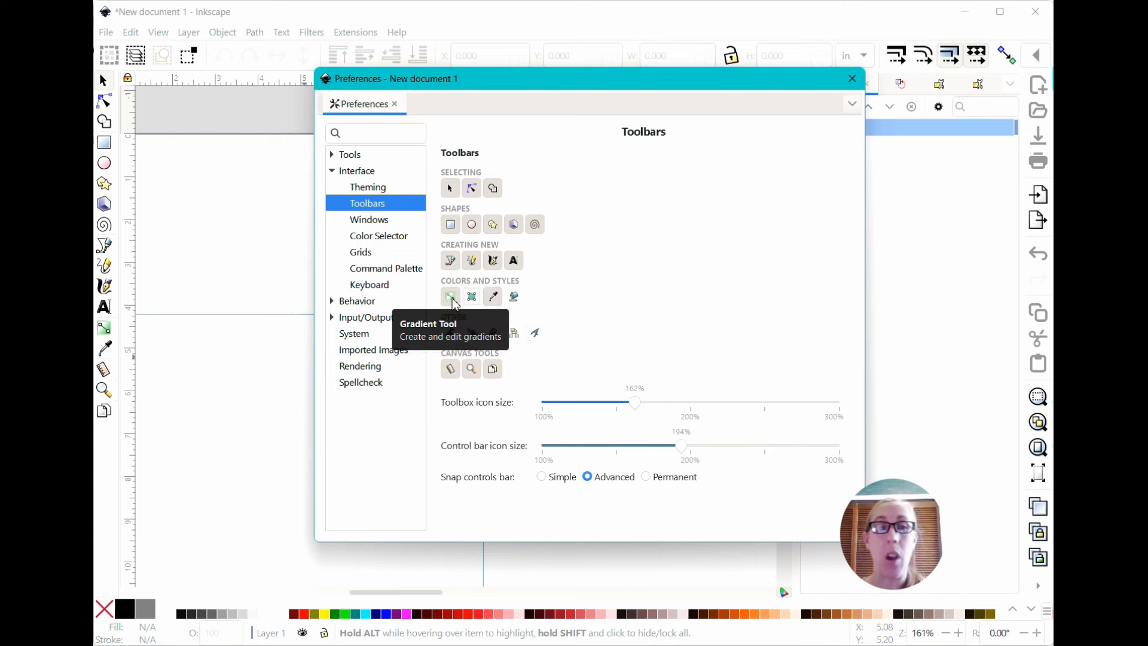
pyautogui.click(453, 299)
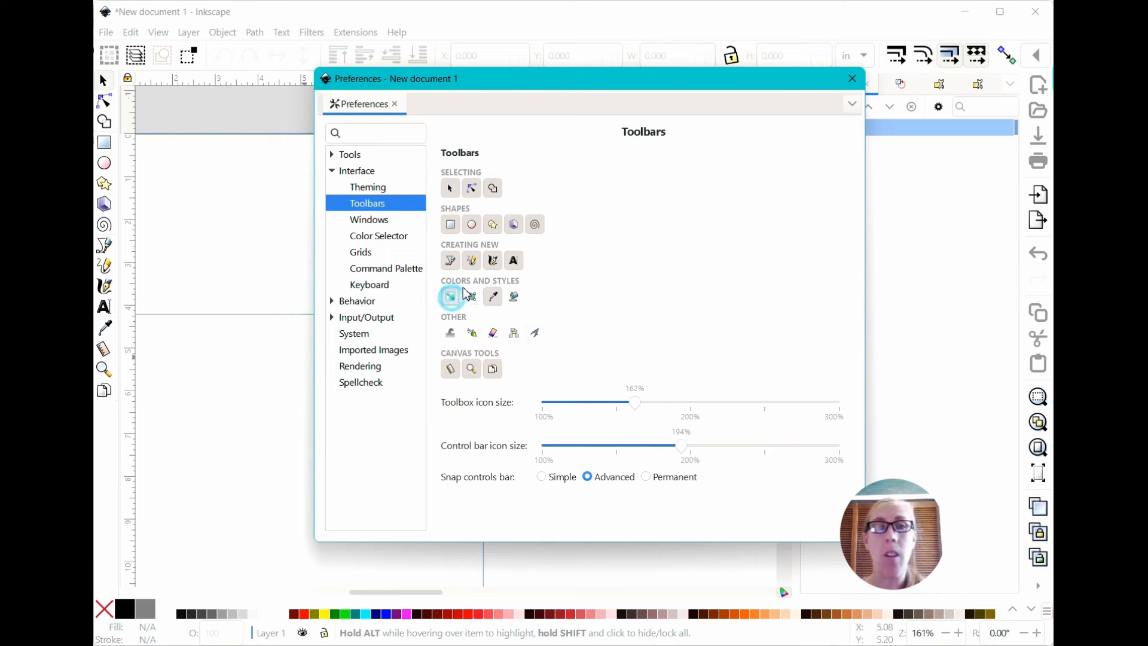
pyautogui.click(495, 263)
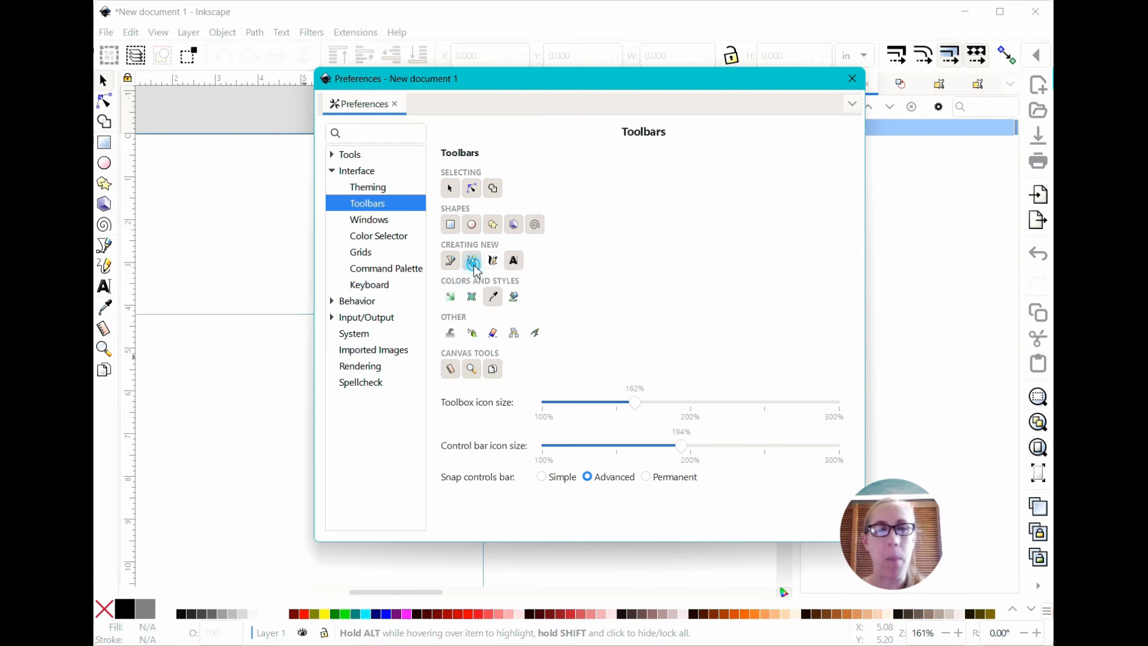
pyautogui.click(475, 263)
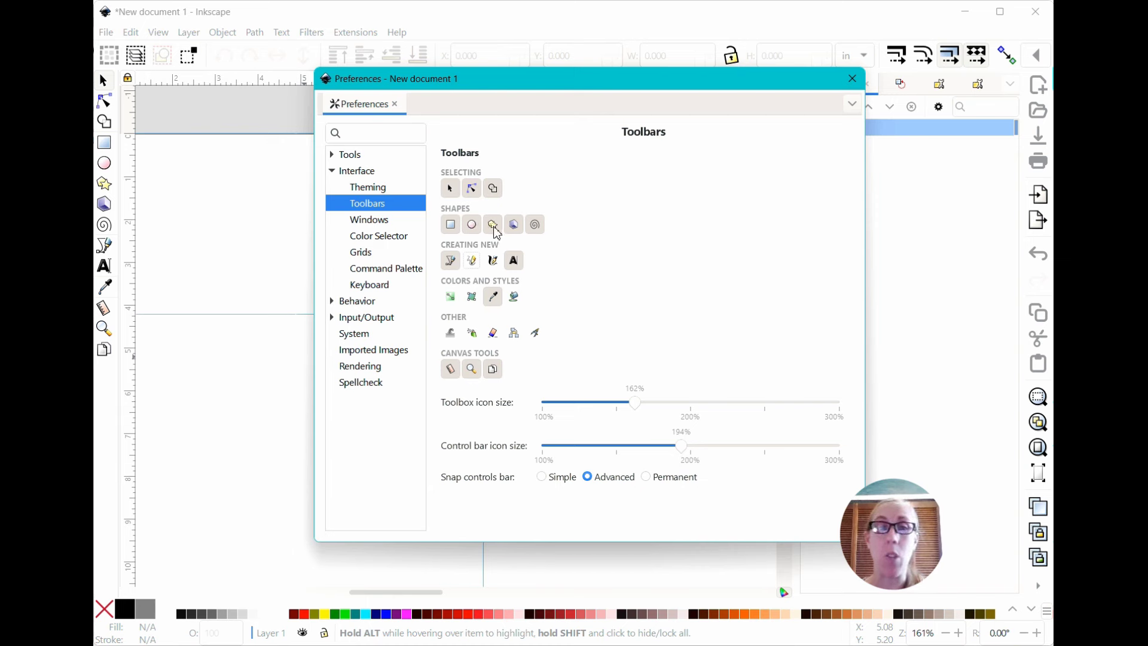
# Hide the 3D Box, Star, Ellipse, Spiral and Shape Builder tools from the toolbox.
pyautogui.click(513, 225)
pyautogui.click(492, 225)
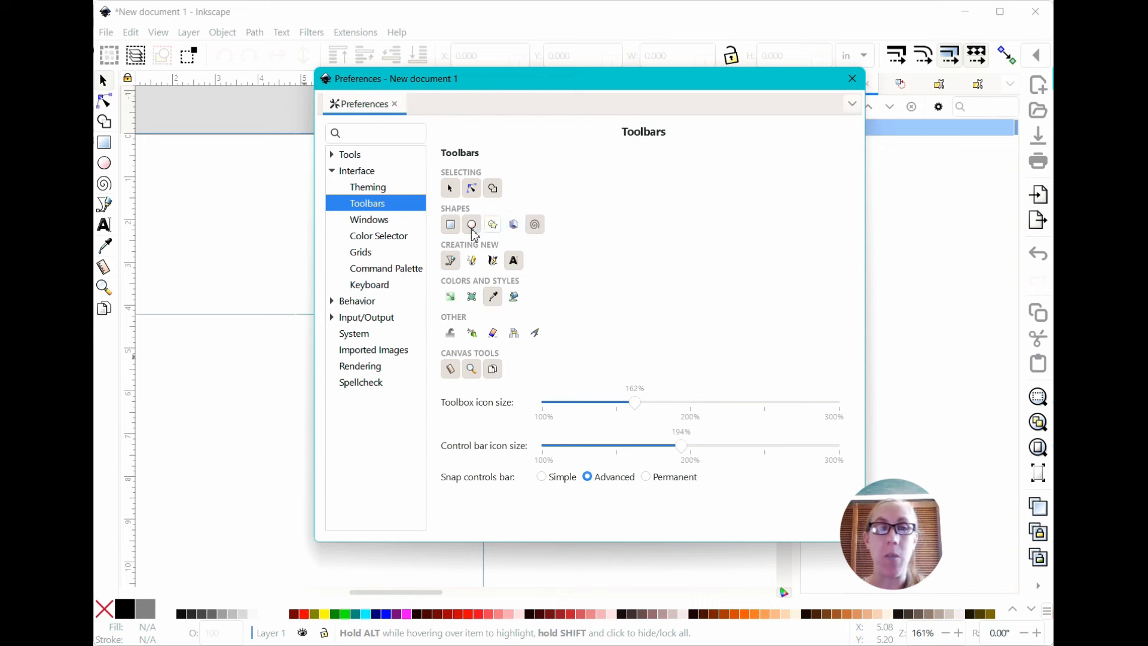
pyautogui.click(472, 225)
pyautogui.click(535, 225)
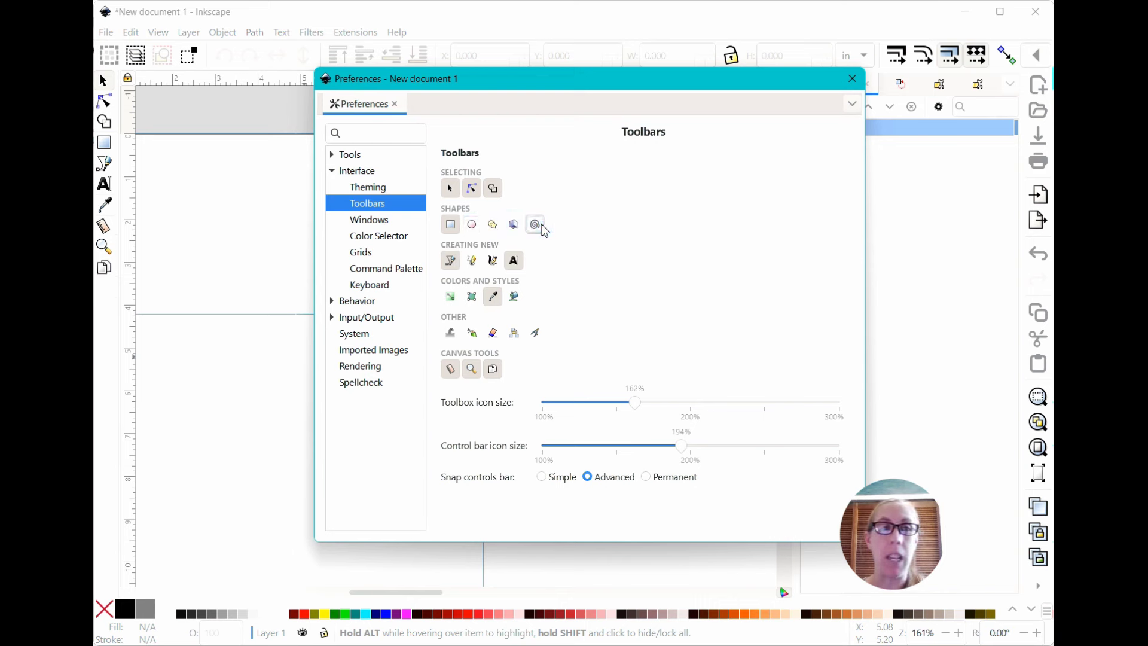
pyautogui.click(496, 189)
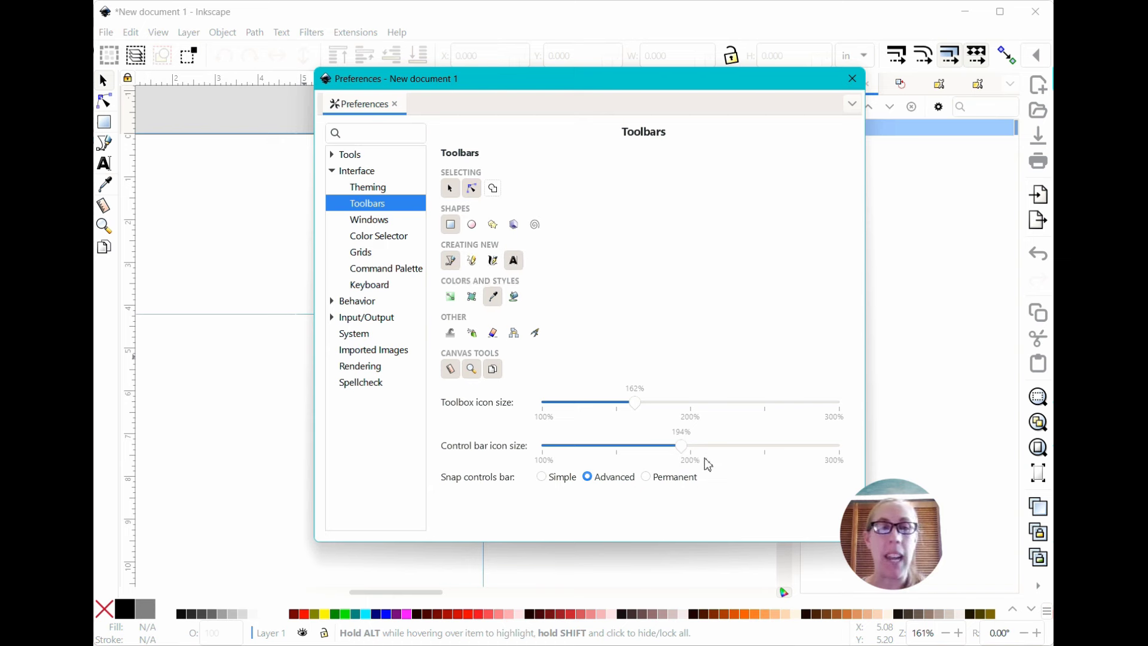
# Try a control bar icon size of 250%, set it to 162%, and close the preferences.
pyautogui.moveTo(686, 455); pyautogui.dragTo(768, 452)
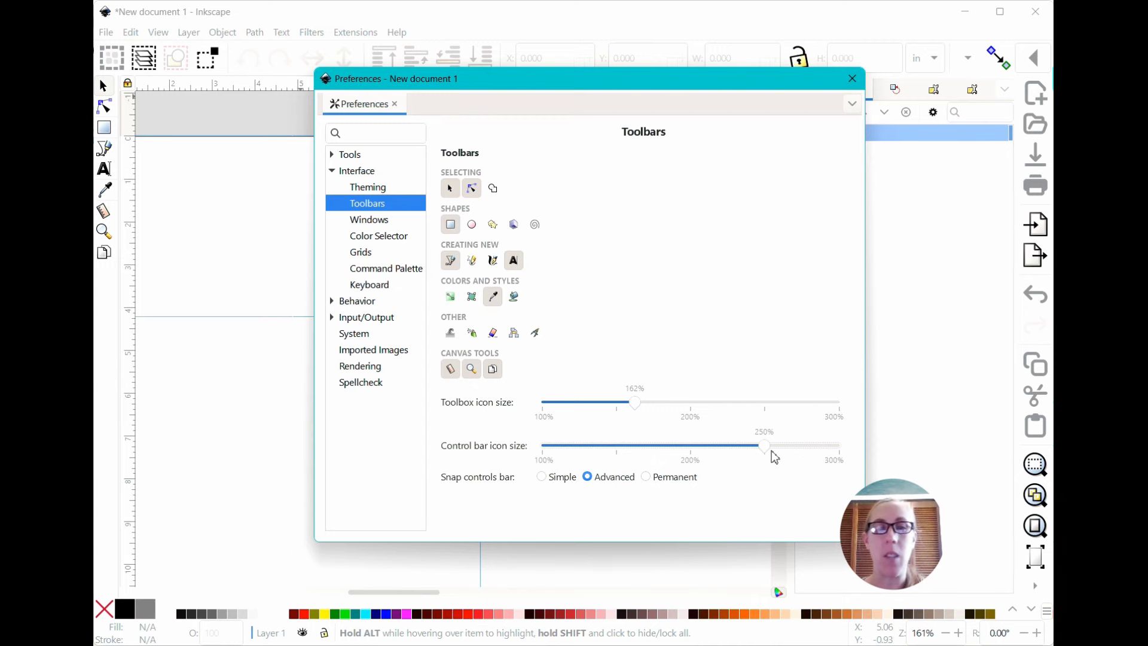
pyautogui.moveTo(766, 449); pyautogui.dragTo(643, 442)
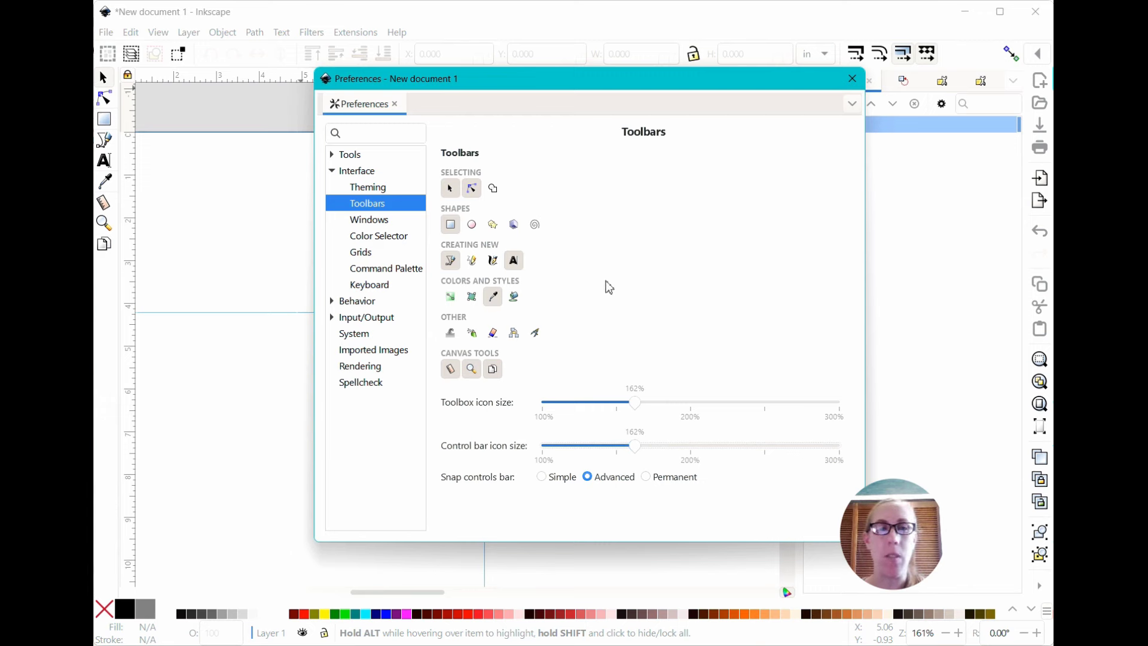
pyautogui.click(370, 219)
pyautogui.click(374, 187)
pyautogui.click(374, 204)
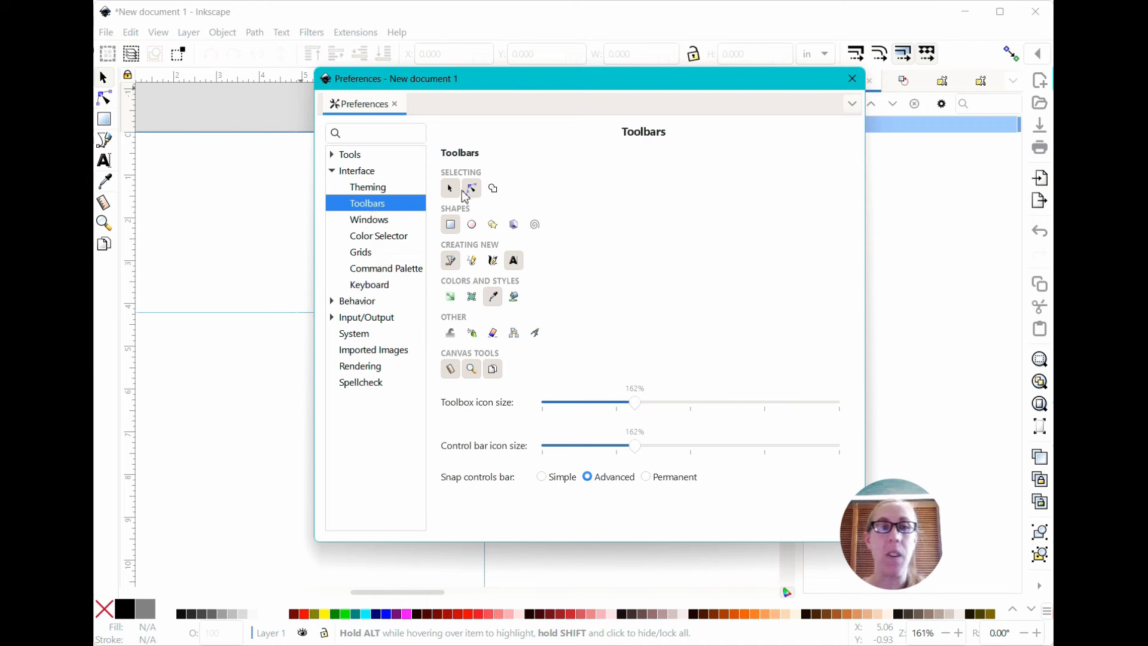
pyautogui.click(852, 79)
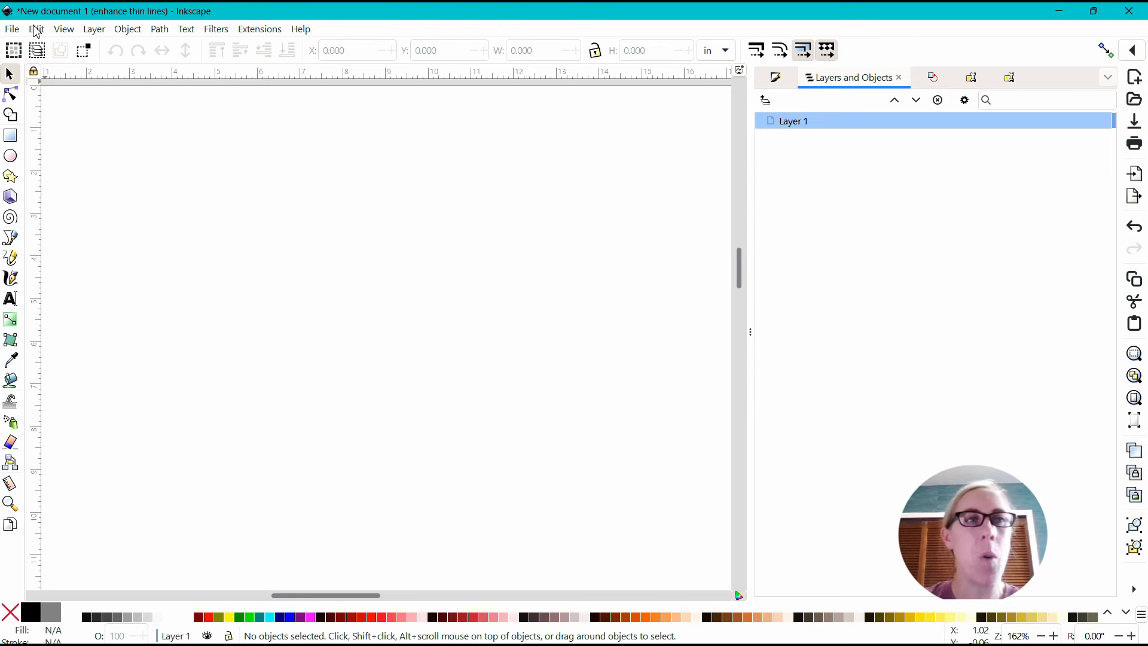
# Look through the view options for zoom, canvas orientation, display mode and split mode.
pyautogui.click(65, 29)
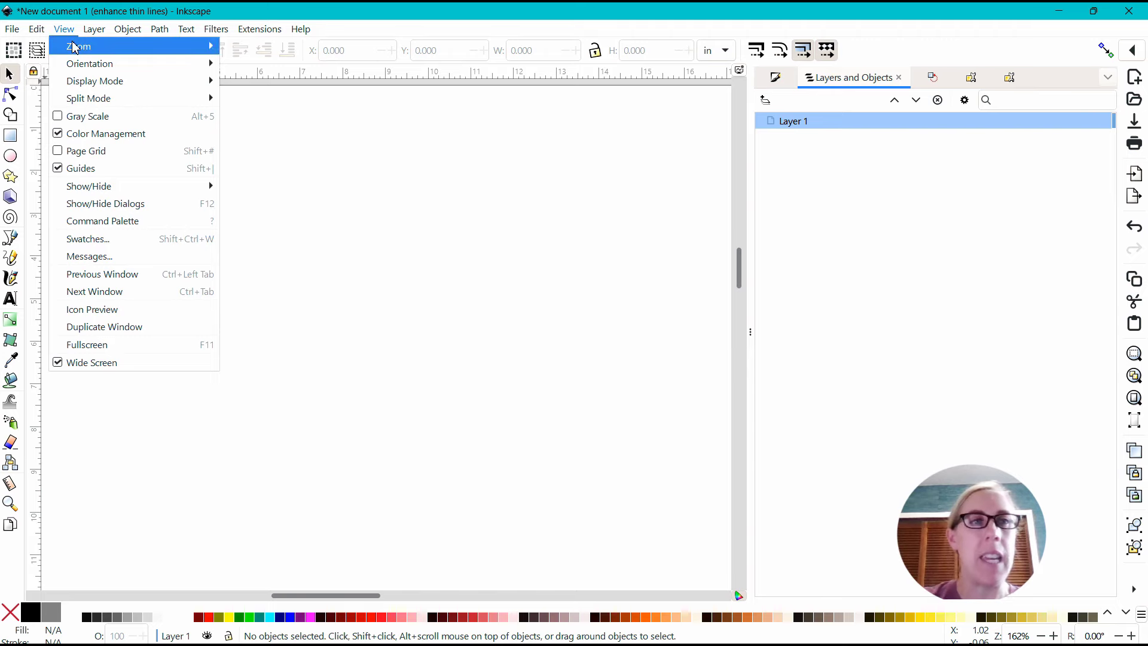
pyautogui.moveTo(76, 47)
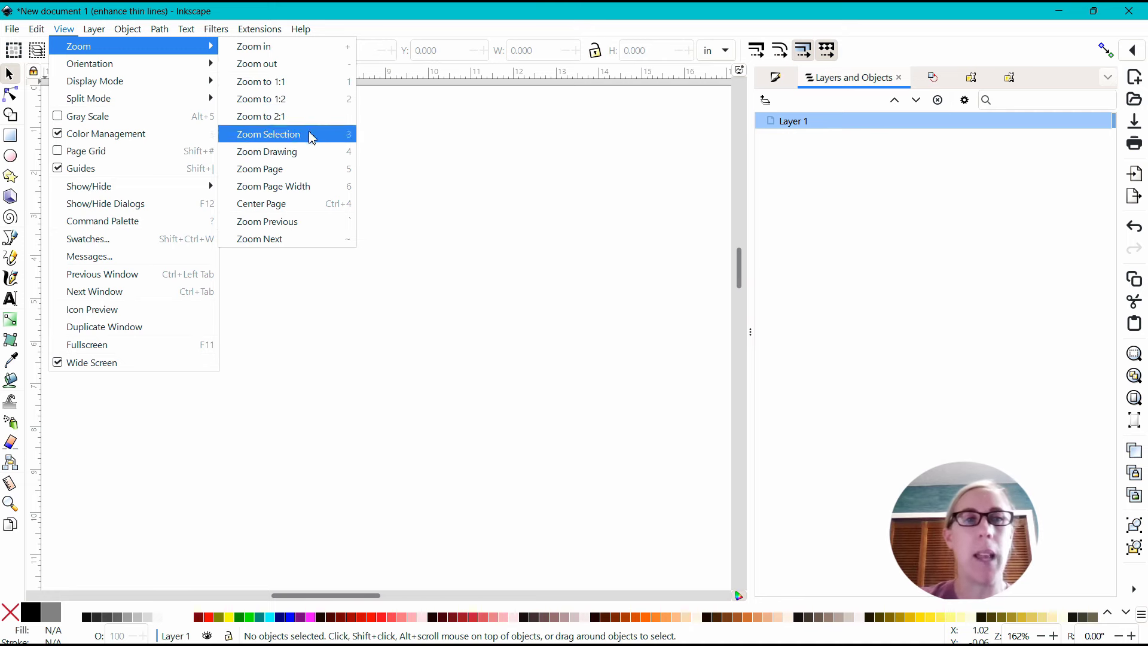
pyautogui.moveTo(125, 66)
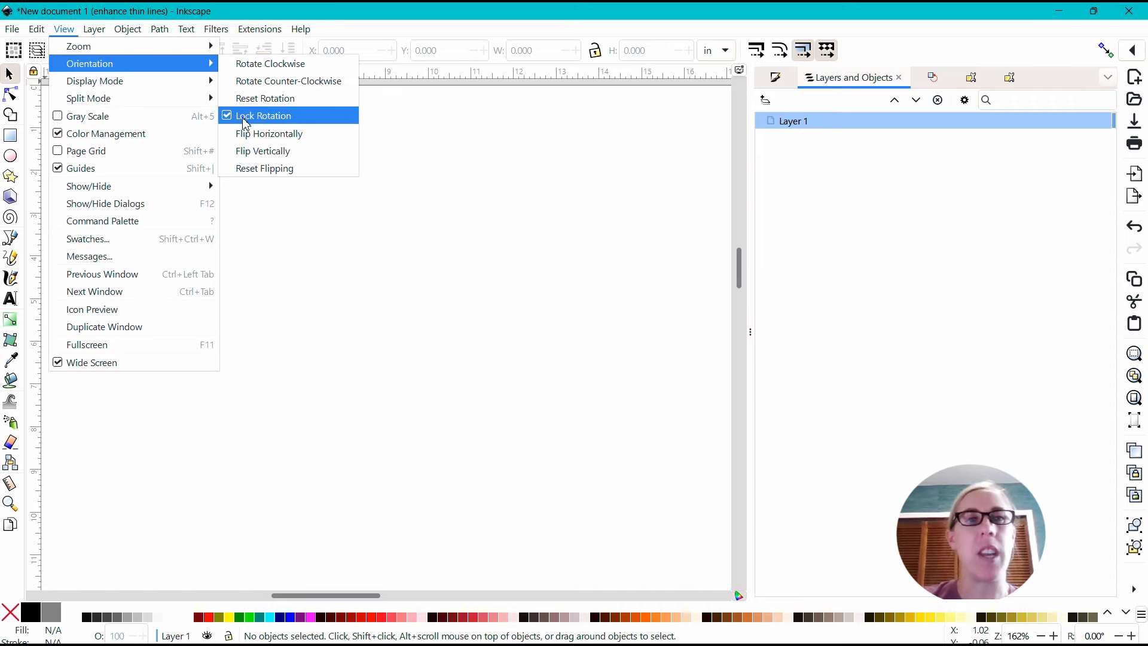
pyautogui.moveTo(154, 87)
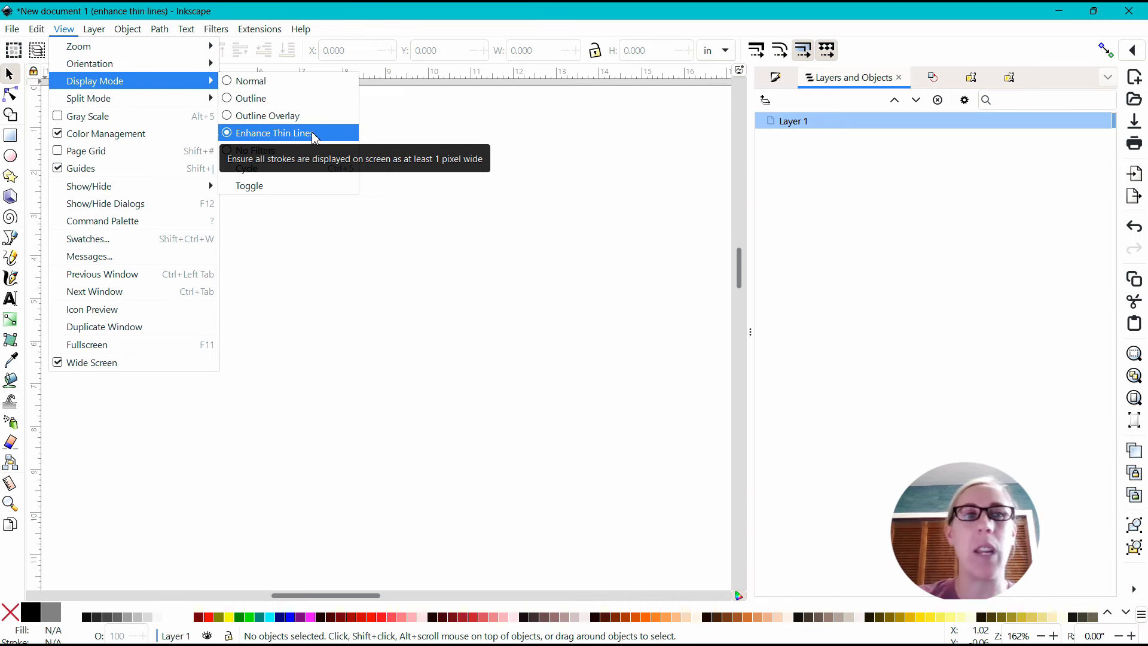
pyautogui.moveTo(180, 106)
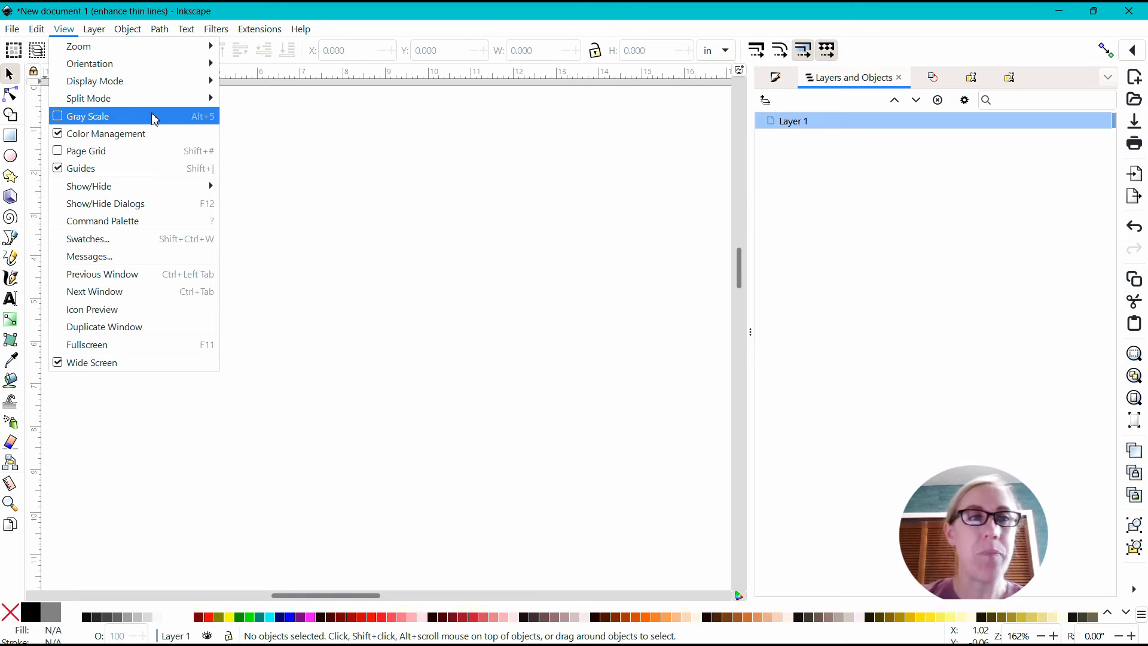
# Turn the display of guides off and on again.
pyautogui.click(58, 170)
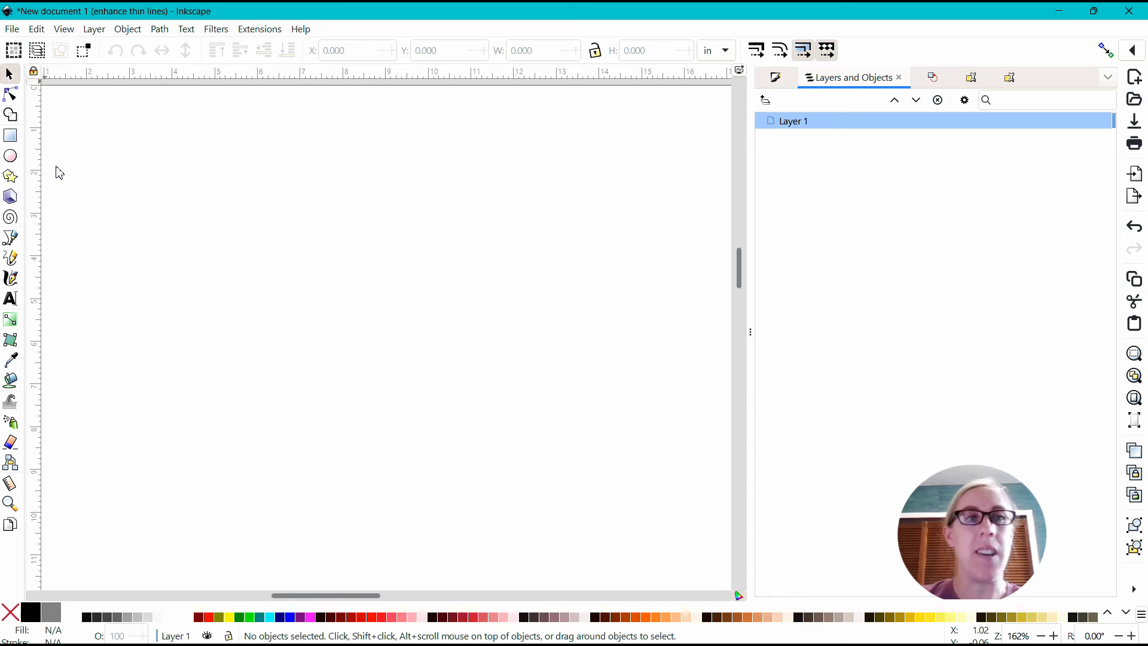
pyautogui.click(66, 30)
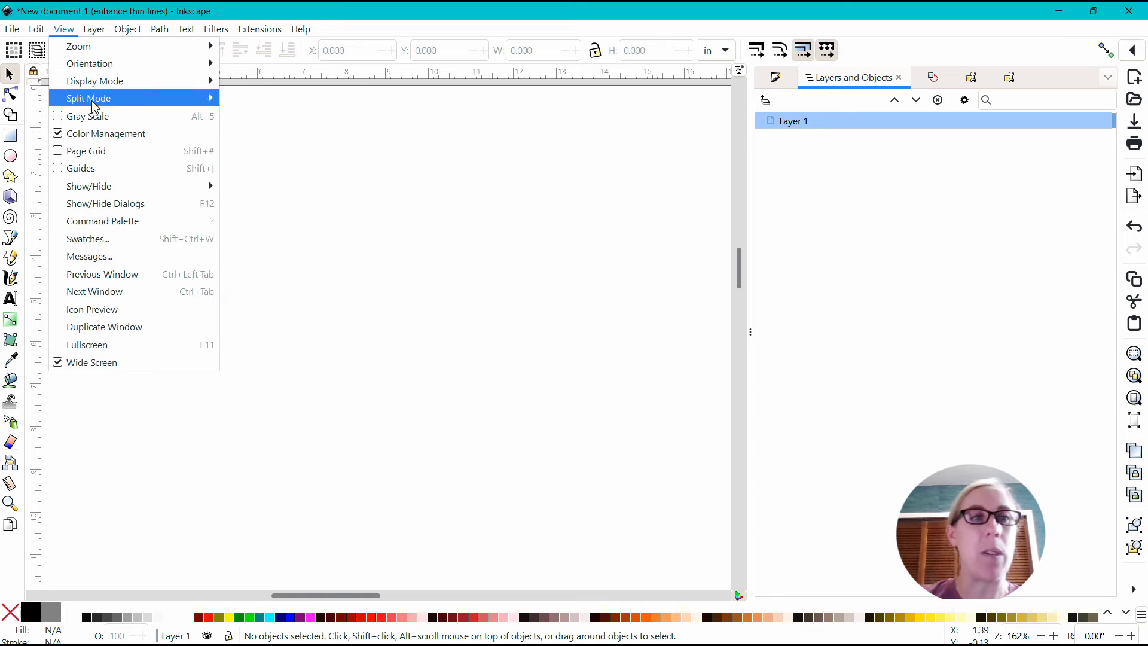
pyautogui.click(64, 174)
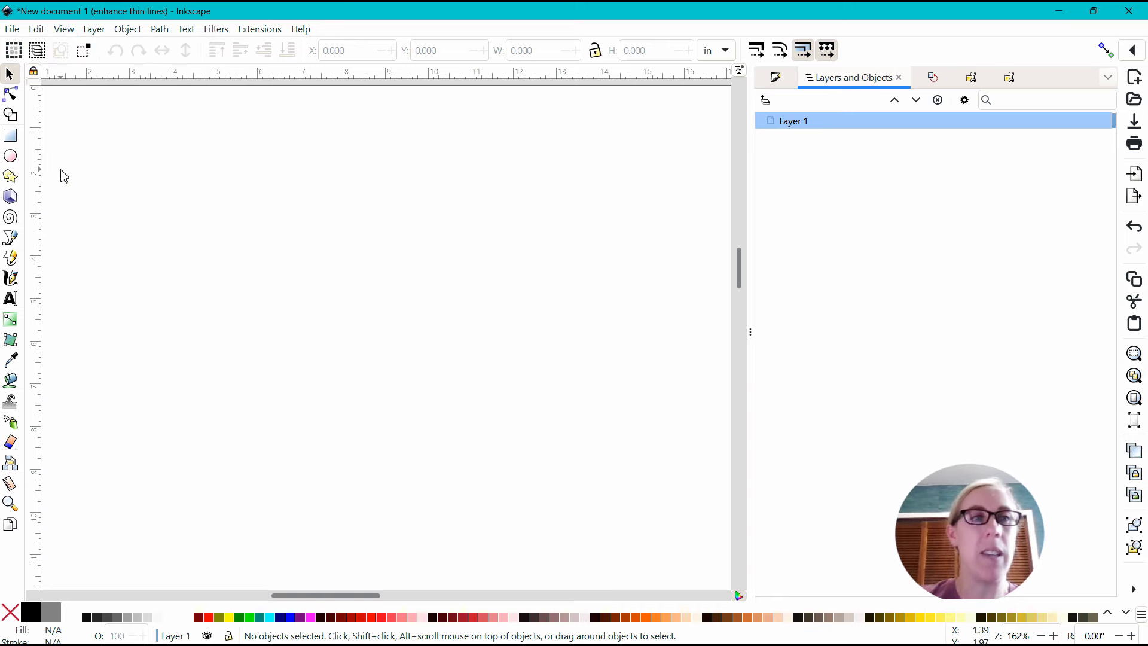
# Place two horizontal guides about 2.8 in and 1.6 in down the page.
pyautogui.moveTo(187, 70); pyautogui.dragTo(216, 205)
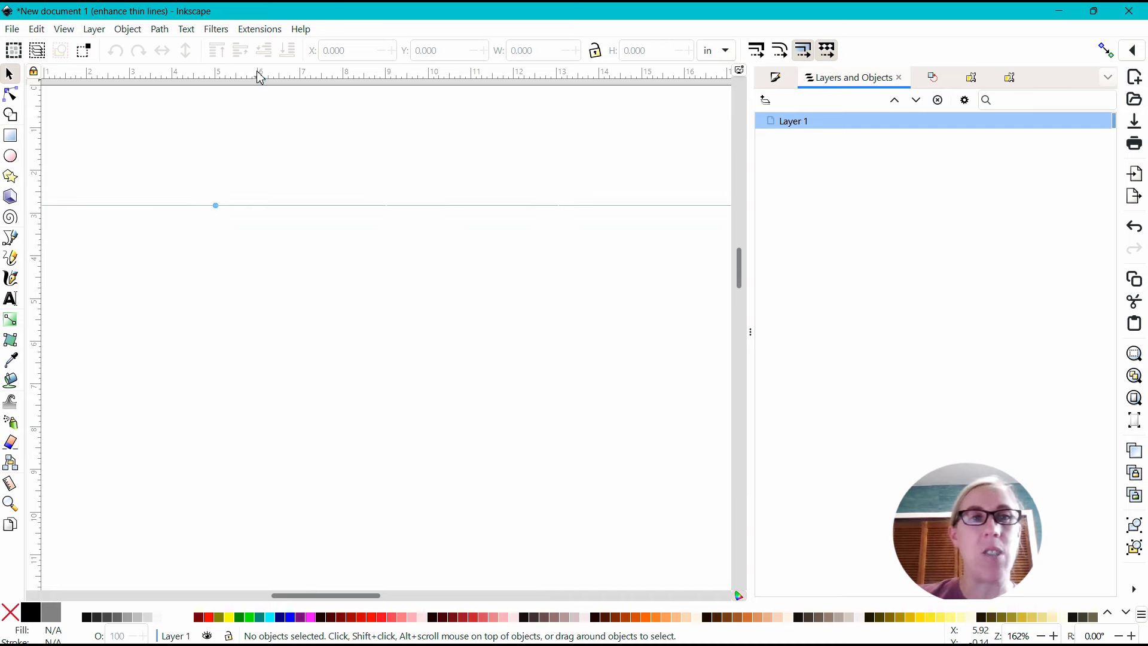
pyautogui.moveTo(256, 72); pyautogui.dragTo(256, 156)
pyautogui.doubleClick(235, 164)
# Hide the two horizontal guides and show them again.
pyautogui.click(70, 33)
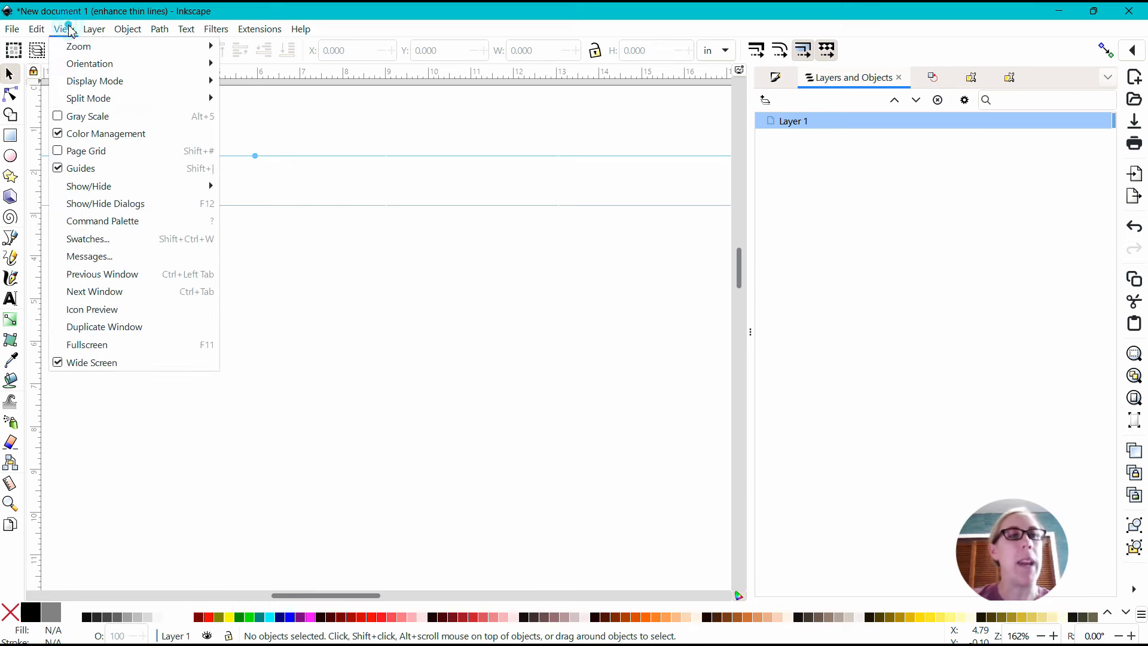
pyautogui.click(67, 170)
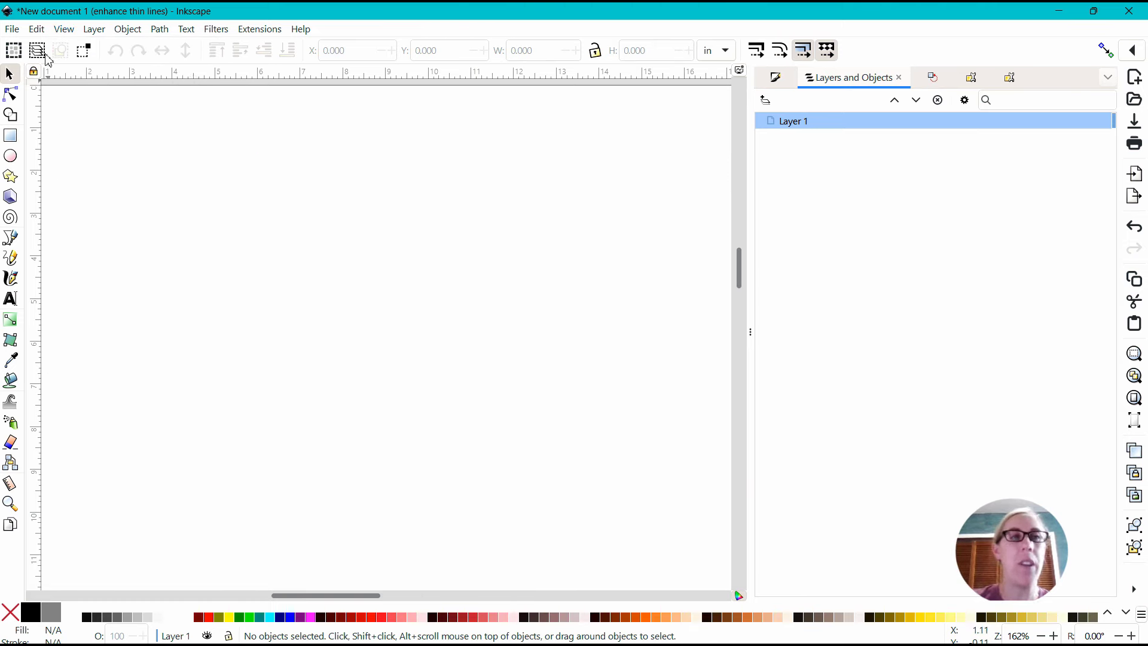
pyautogui.click(62, 32)
pyautogui.click(63, 170)
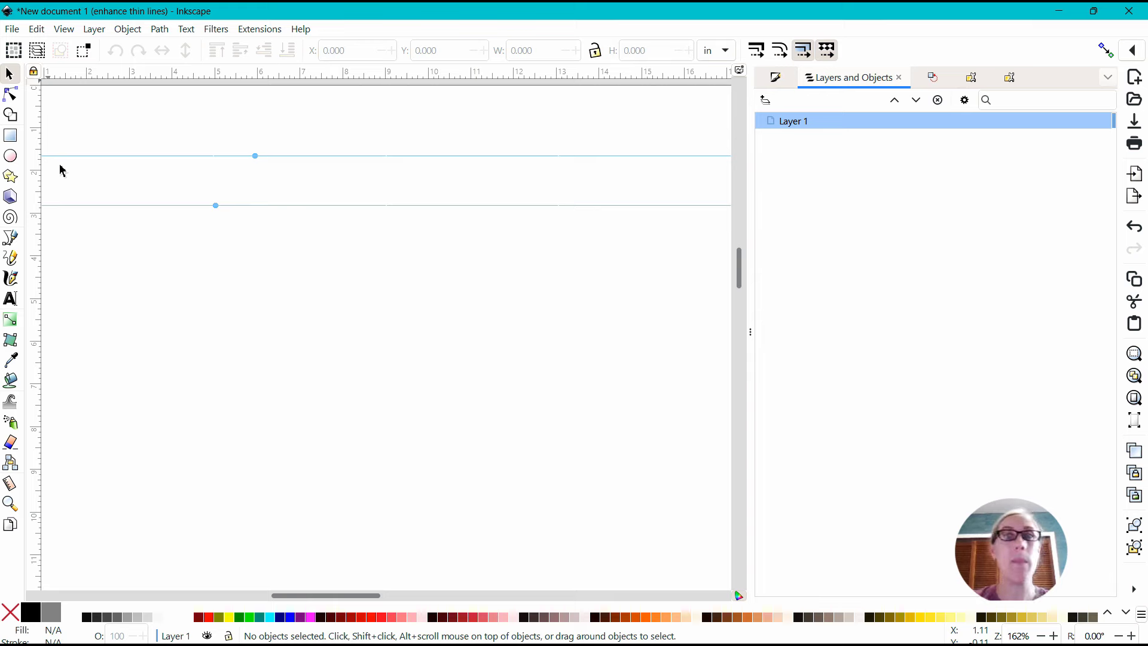
# Hide the commands bar and the snap controls bar.
pyautogui.click(65, 30)
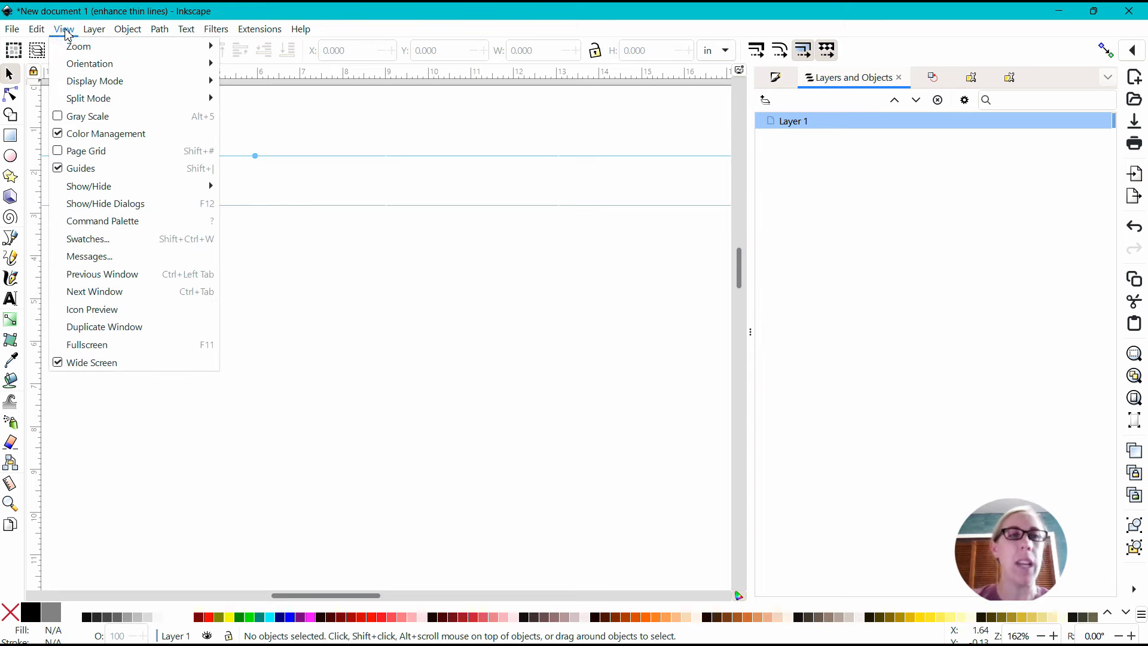
pyautogui.moveTo(115, 186)
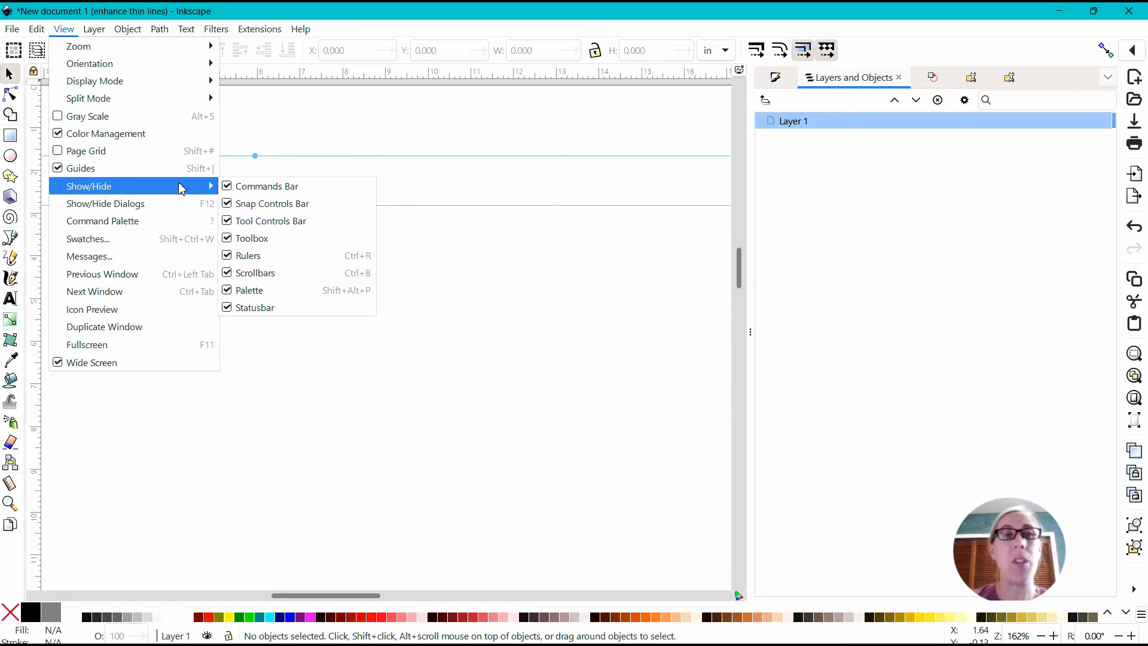
pyautogui.click(263, 187)
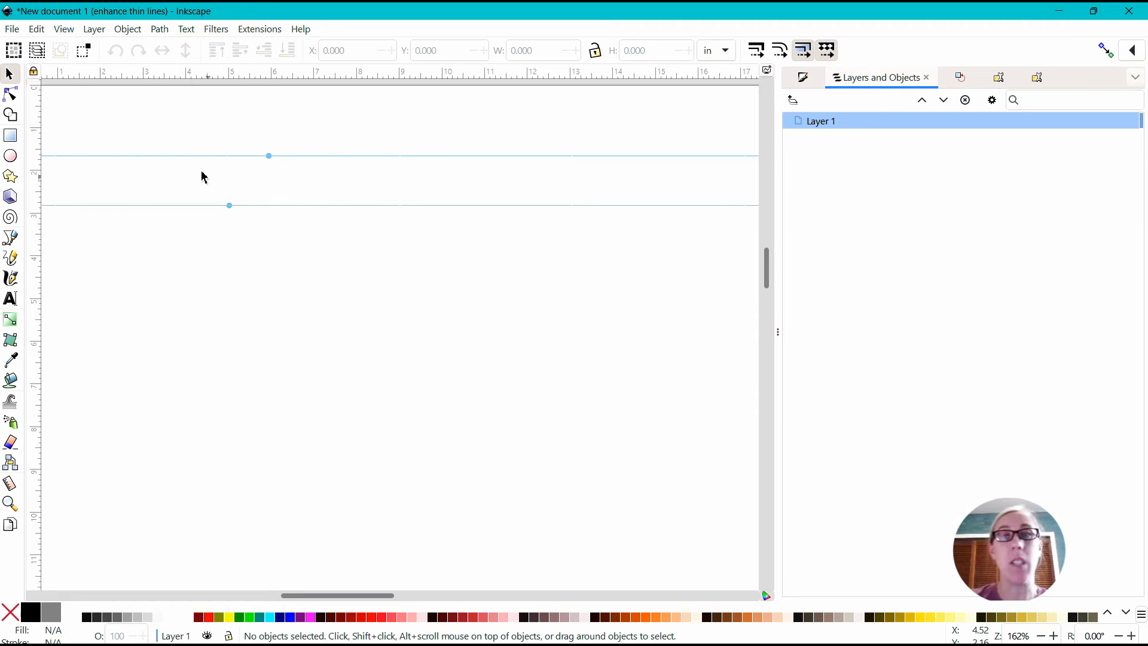
pyautogui.click(64, 30)
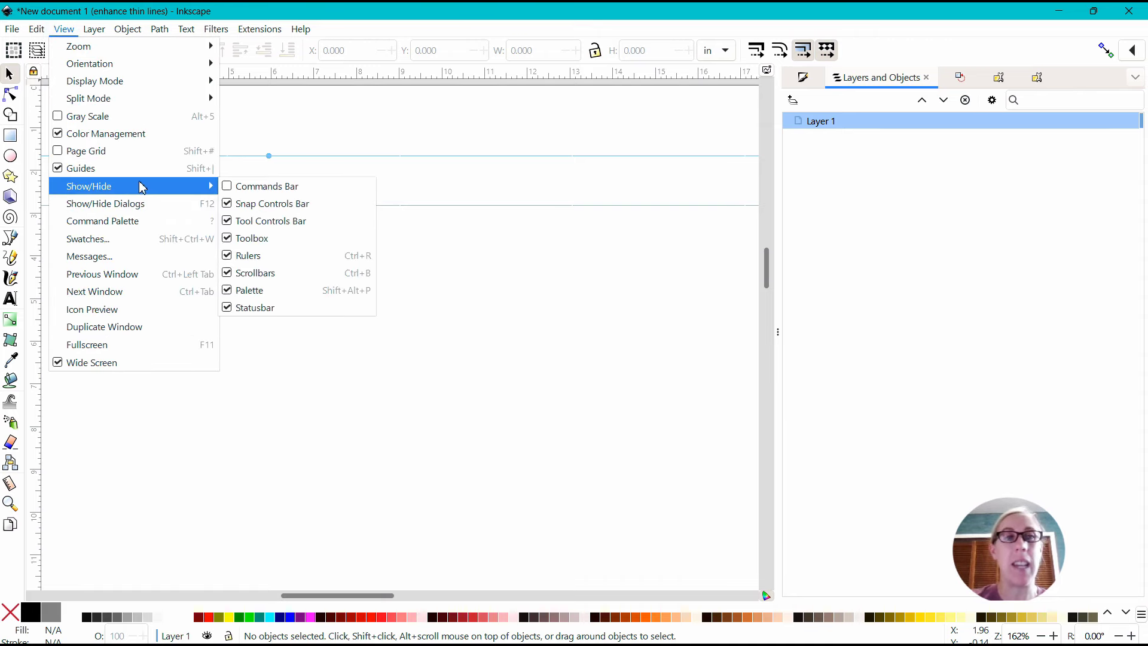
pyautogui.click(243, 204)
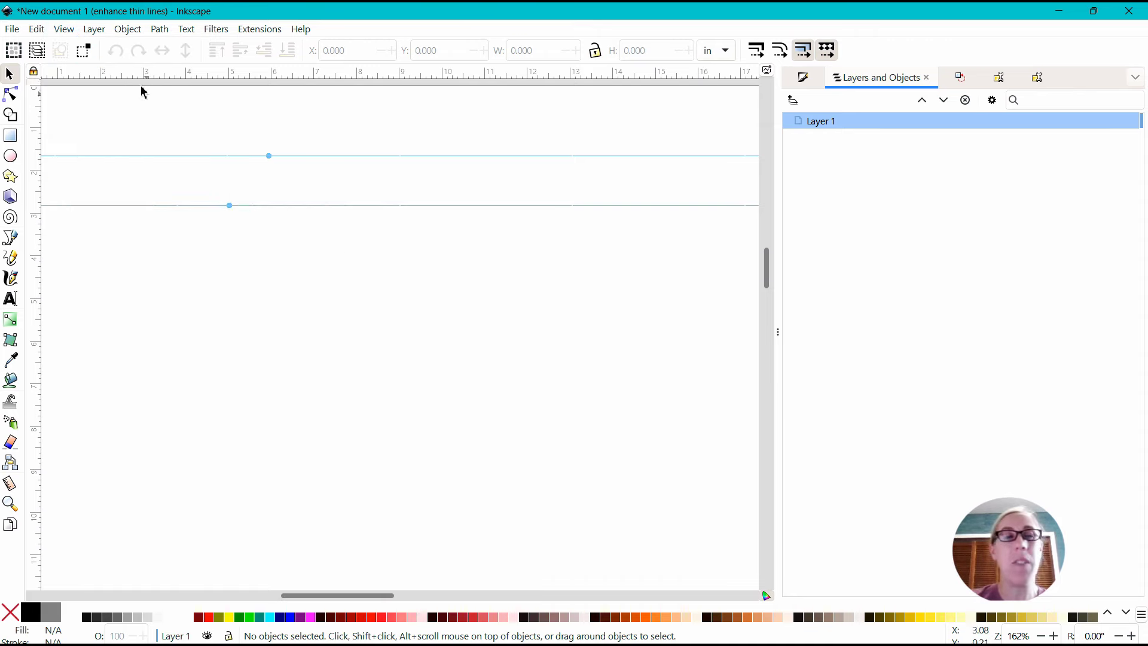
# Hide the color palette.
pyautogui.click(64, 29)
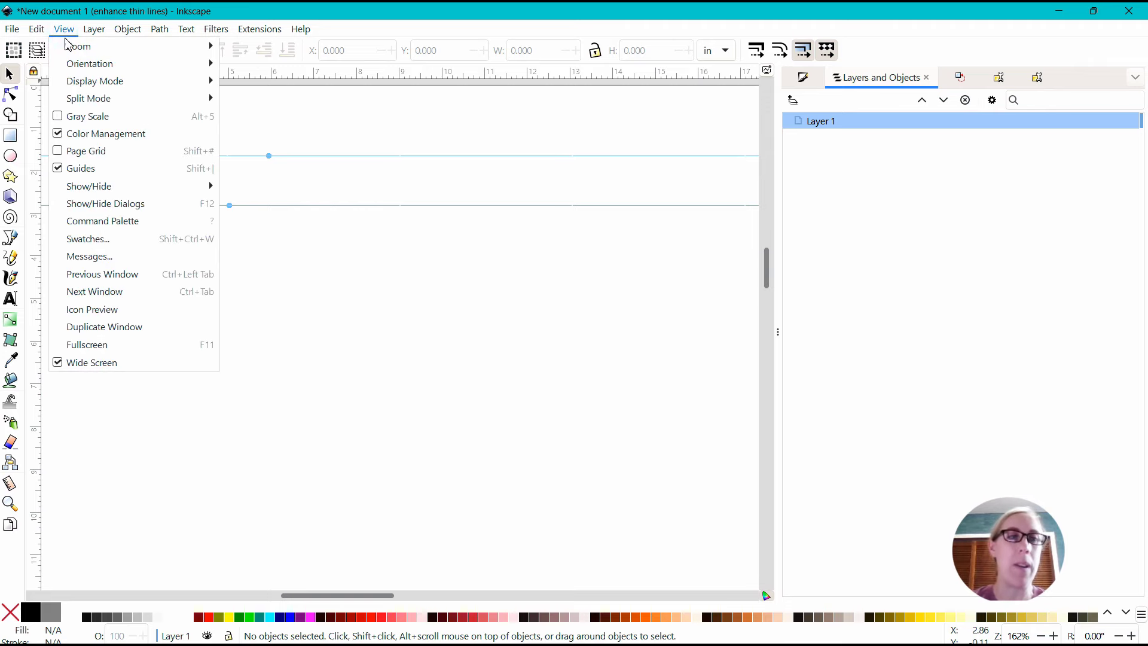
pyautogui.moveTo(138, 189)
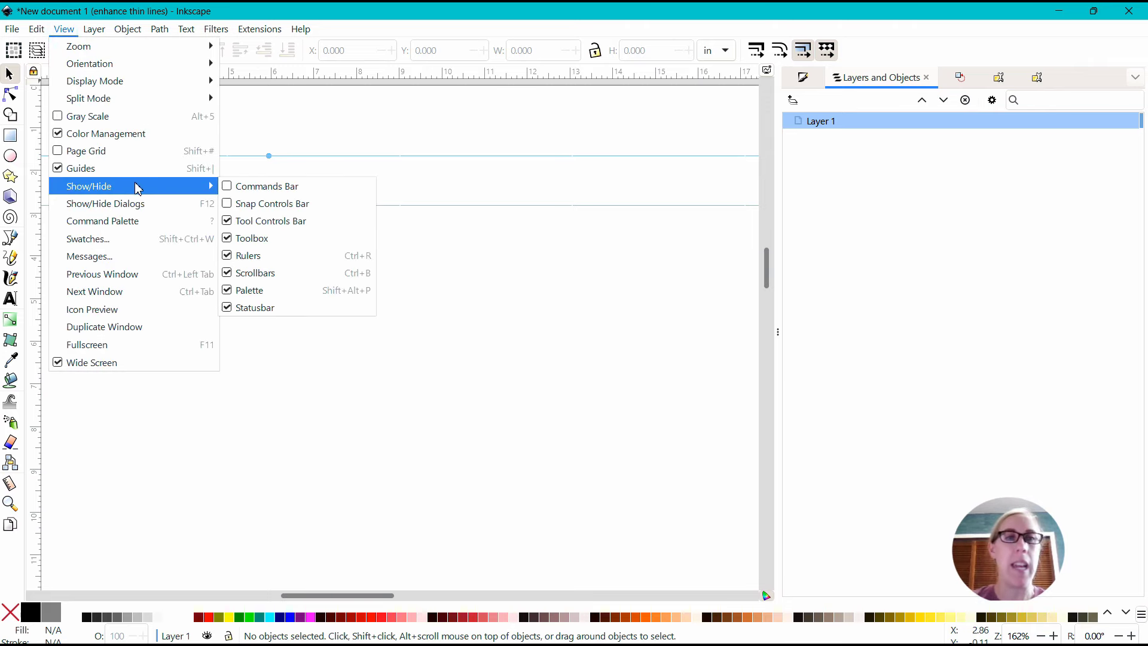
pyautogui.click(241, 291)
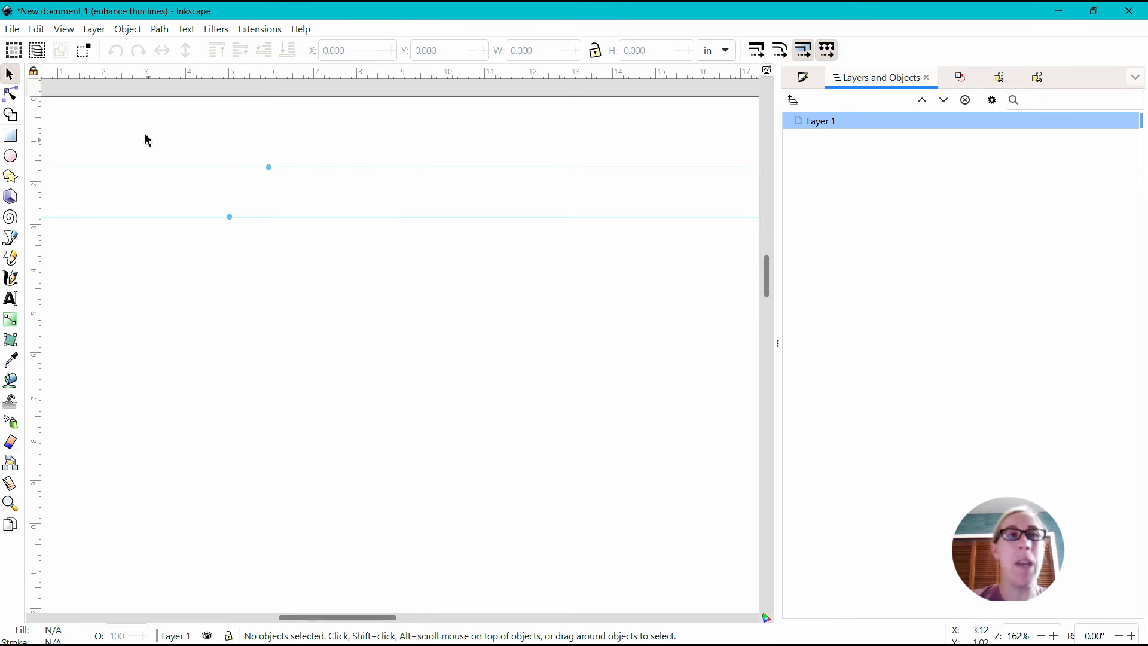
# Show the commands bar and the snap controls bar again.
pyautogui.click(66, 28)
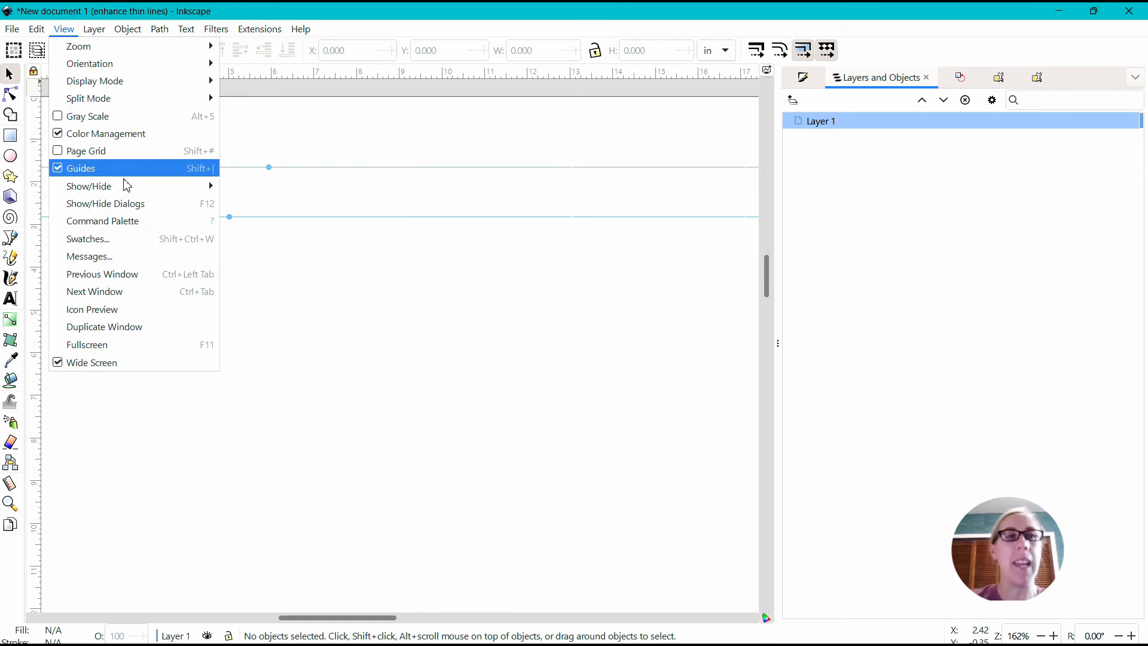
pyautogui.moveTo(128, 186)
pyautogui.click(246, 187)
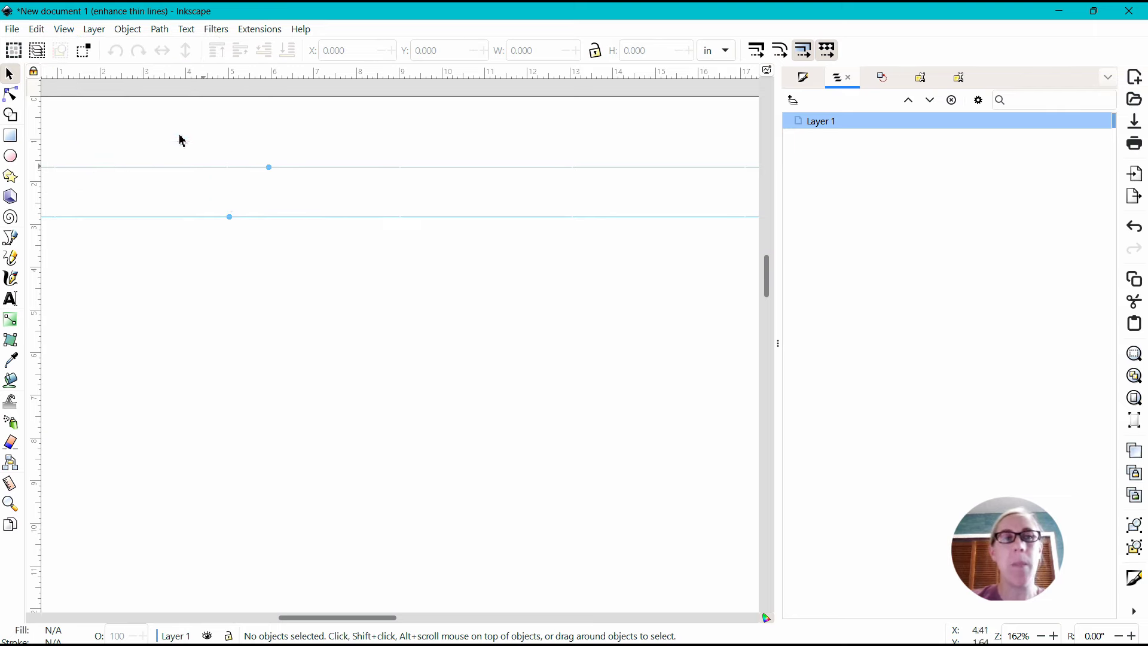
pyautogui.click(71, 33)
pyautogui.moveTo(151, 186)
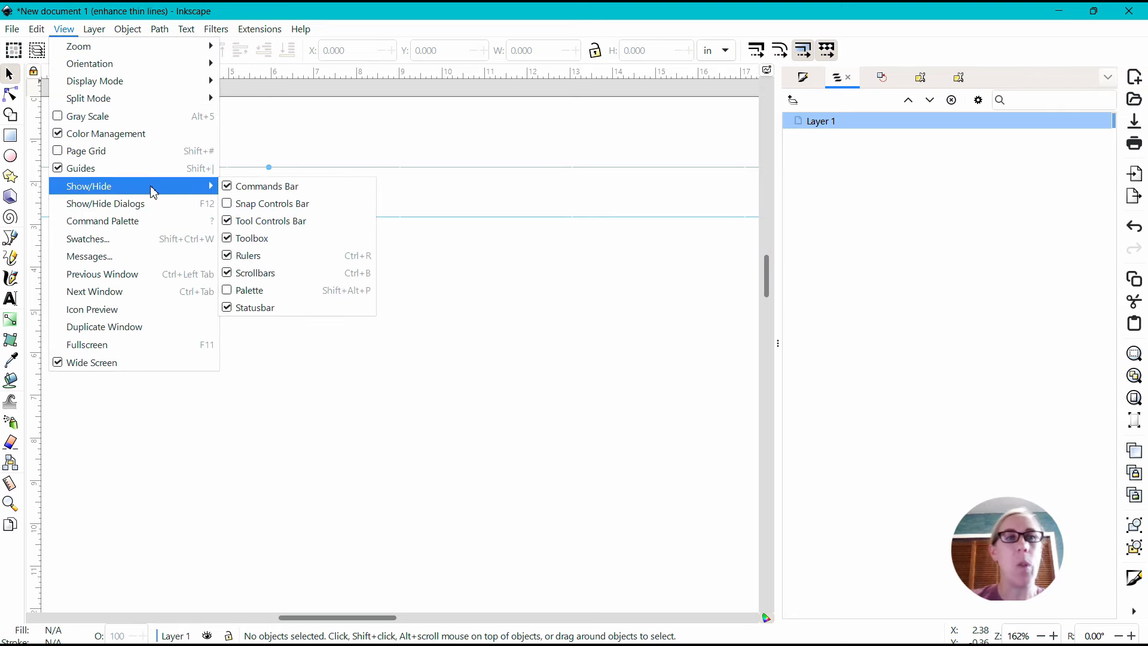
pyautogui.click(229, 204)
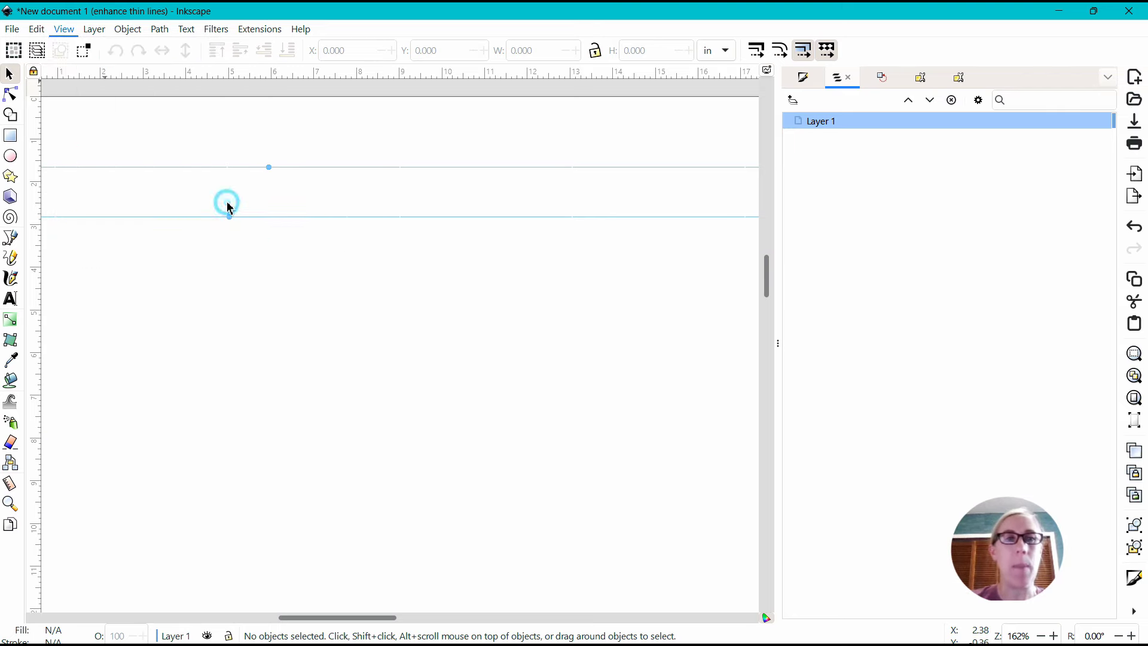
# Show the color palette again through the interface visibility options.
pyautogui.click(65, 33)
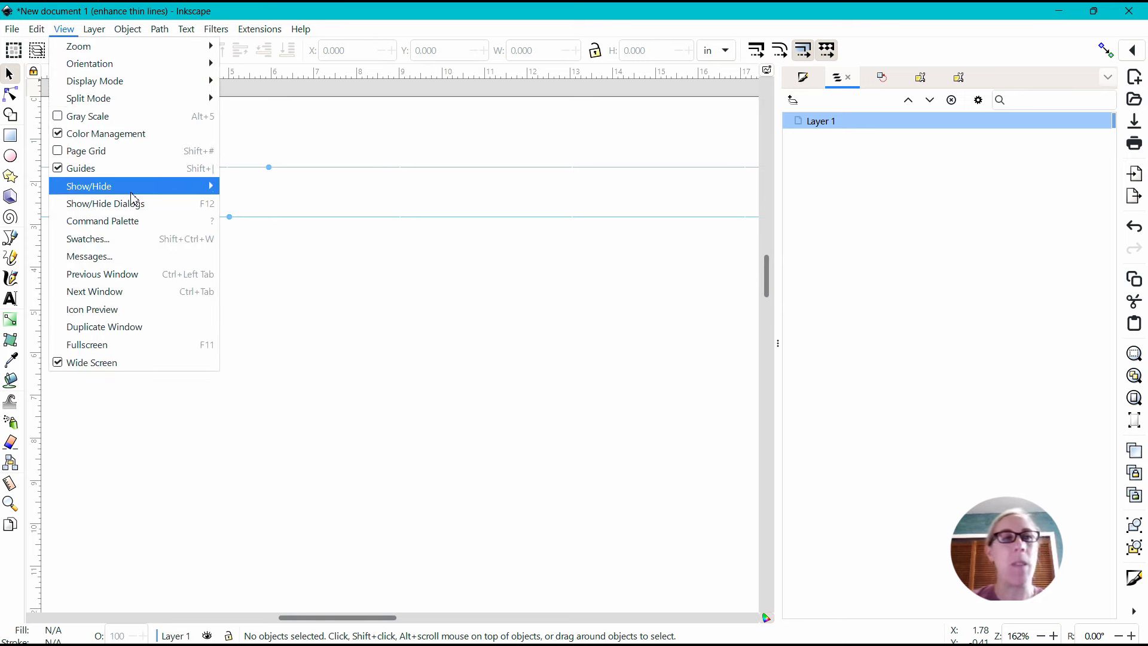
pyautogui.moveTo(136, 187)
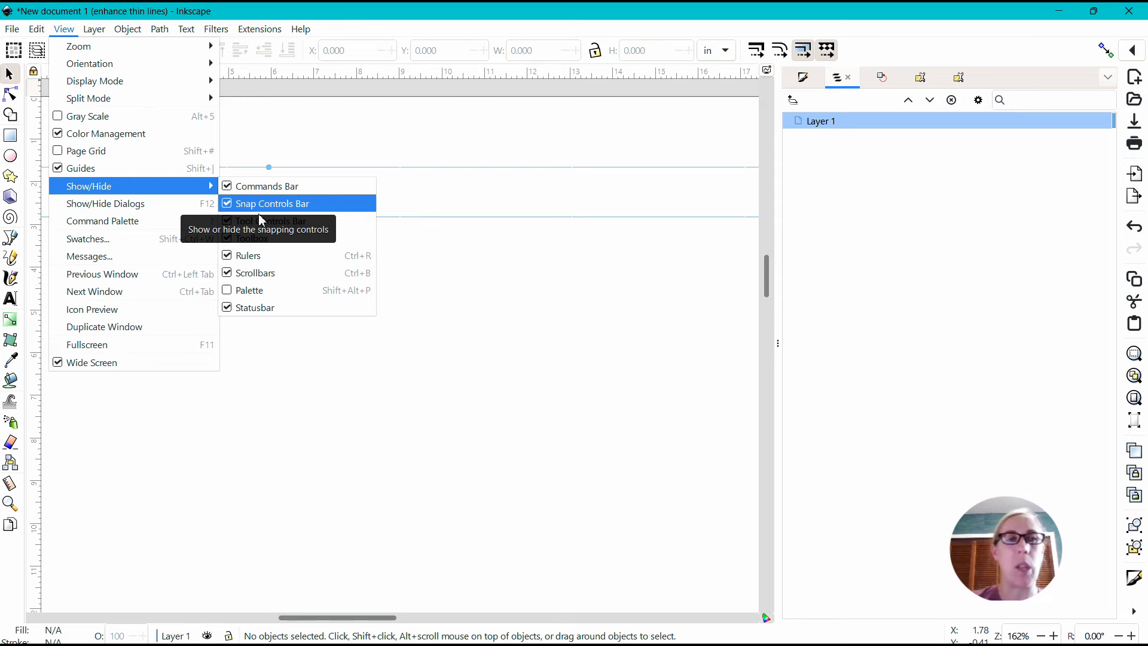
pyautogui.moveTo(198, 186)
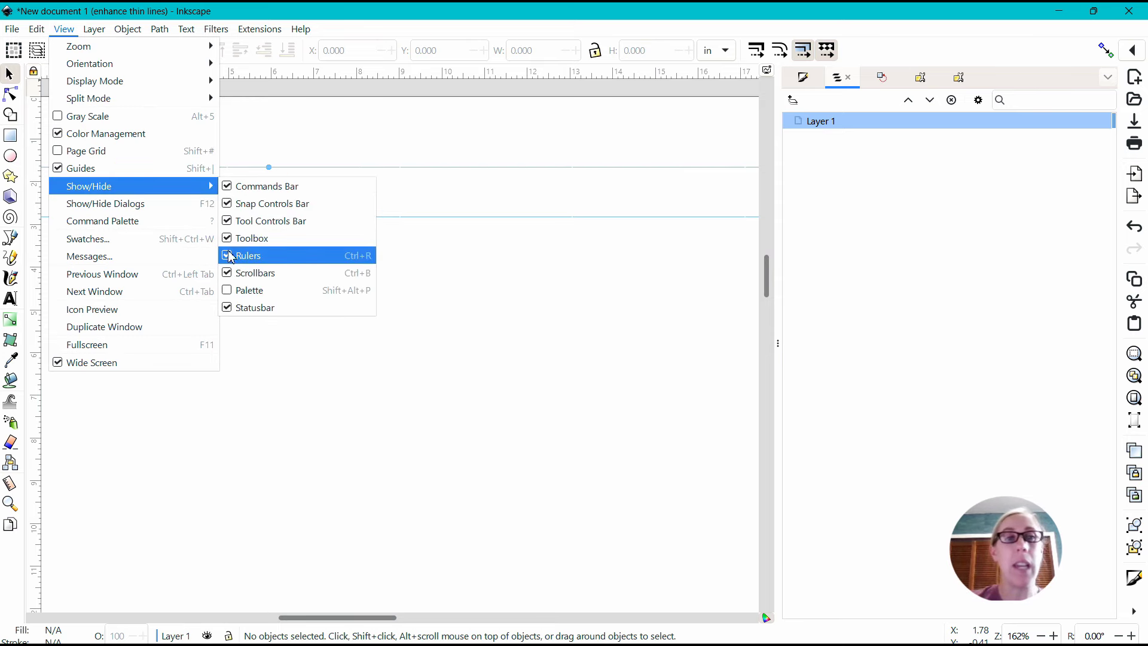
pyautogui.click(235, 291)
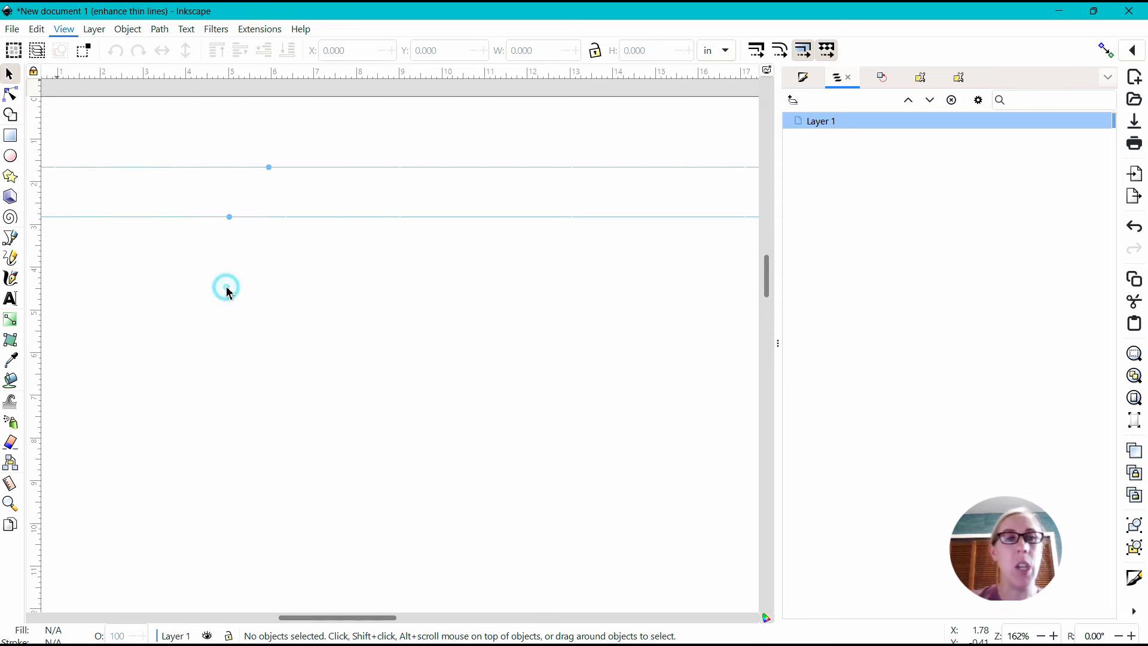
# Switch the document window to fullscreen and collapse the docked dialogs so the canvas fills the freed width.
pyautogui.click(66, 30)
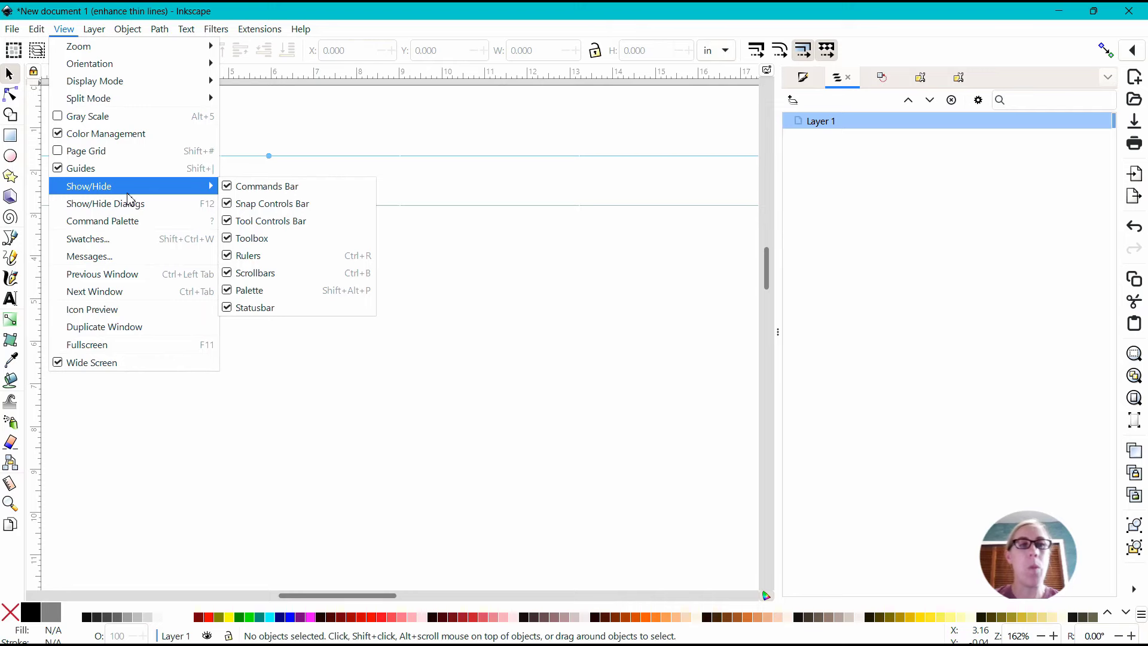
pyautogui.moveTo(134, 189)
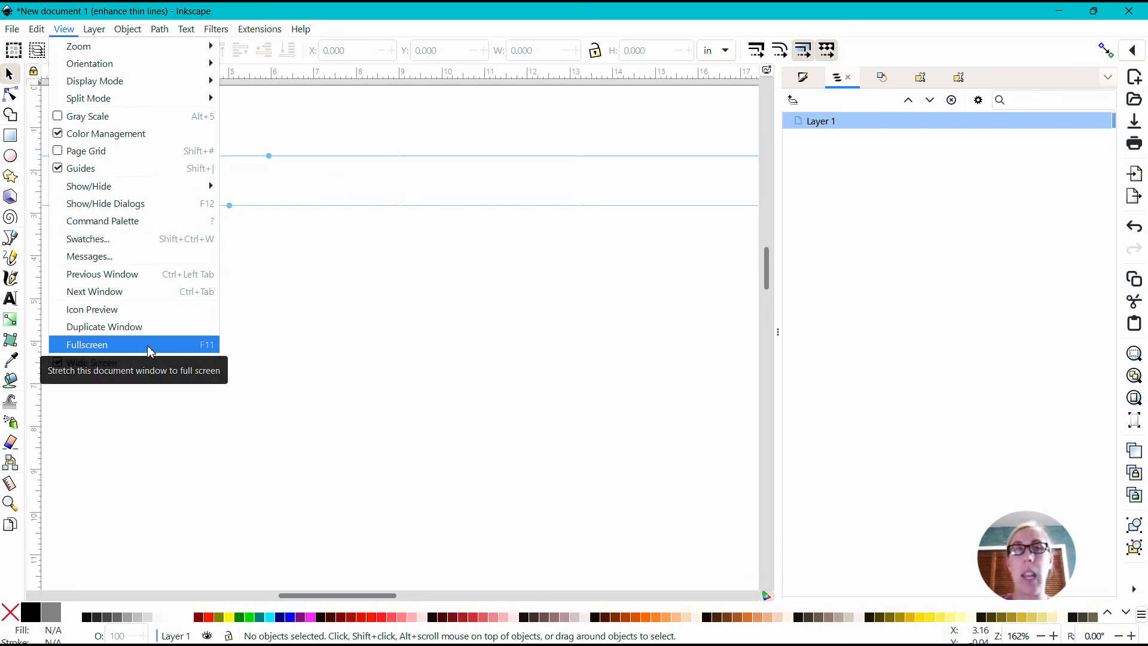
pyautogui.click(86, 347)
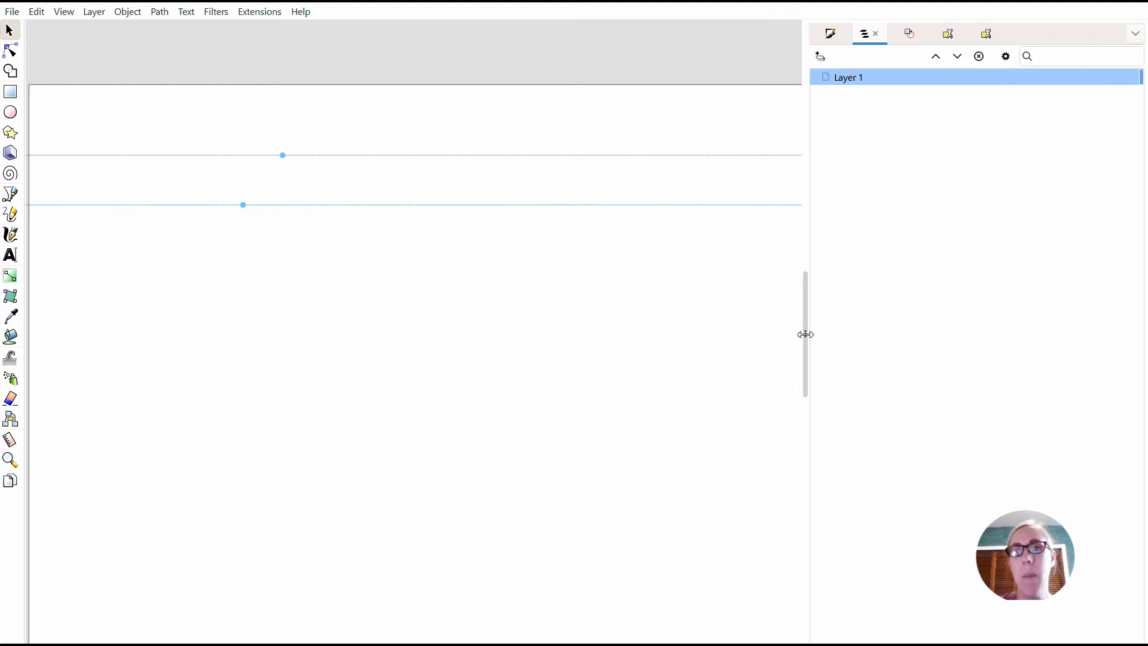
pyautogui.moveTo(805, 334); pyautogui.dragTo(1066, 266)
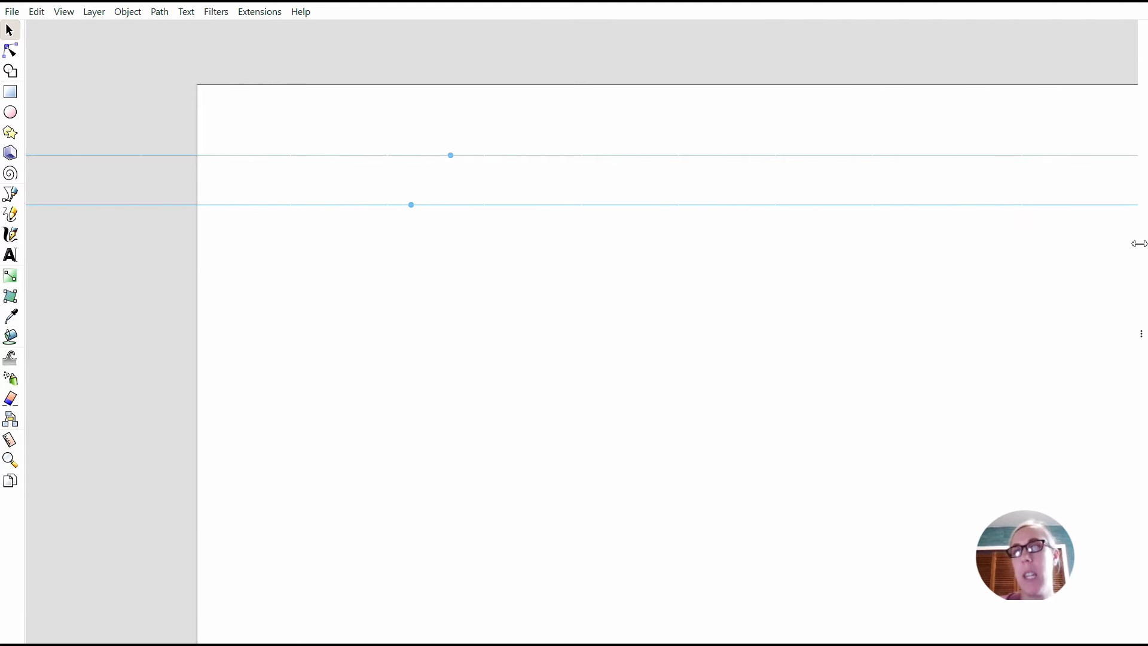
pyautogui.scroll(-2, 455, 558)
pyautogui.scroll(2, 456, 558)
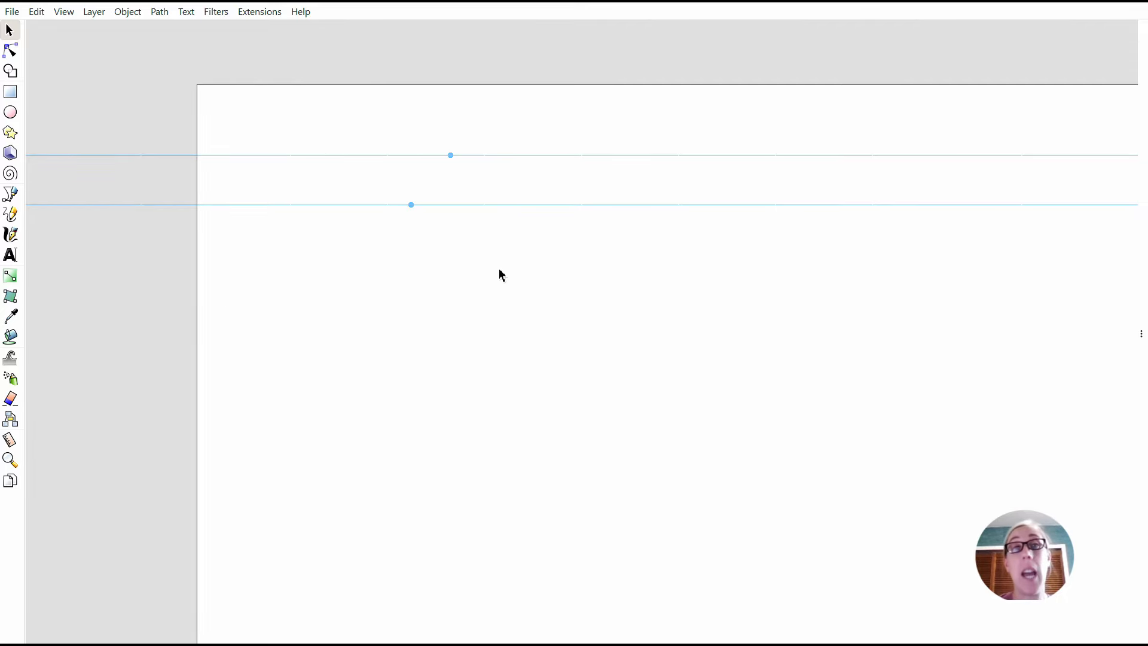
# Hide the toolbox in fullscreen mode, leaving only the menu bar and canvas.
pyautogui.click(64, 12)
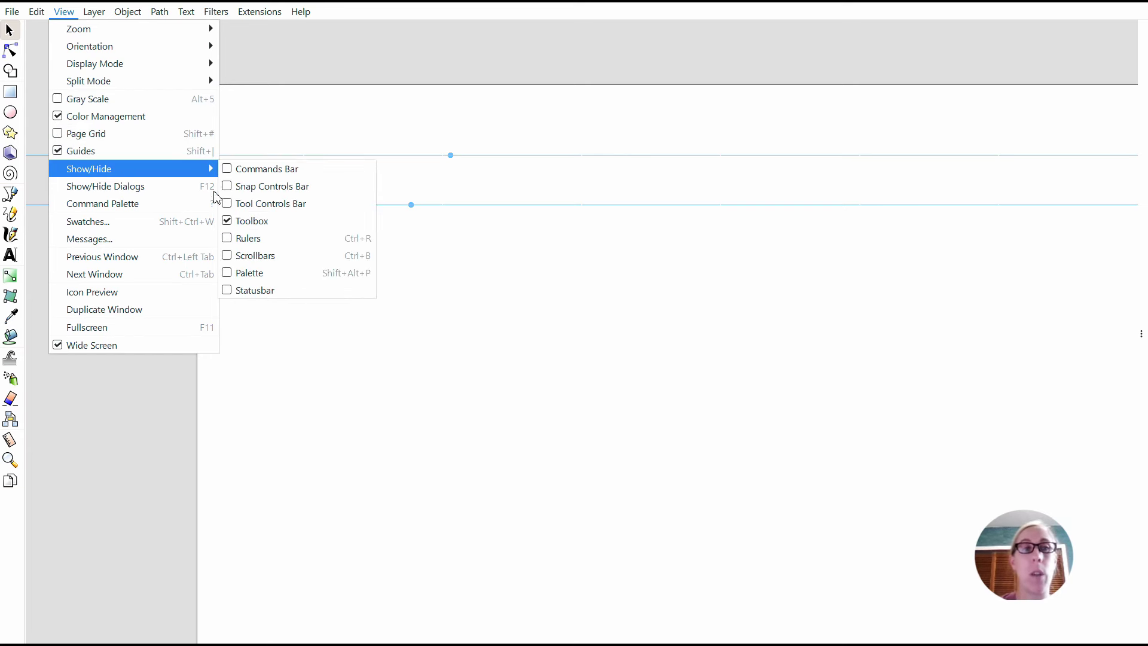
pyautogui.click(232, 222)
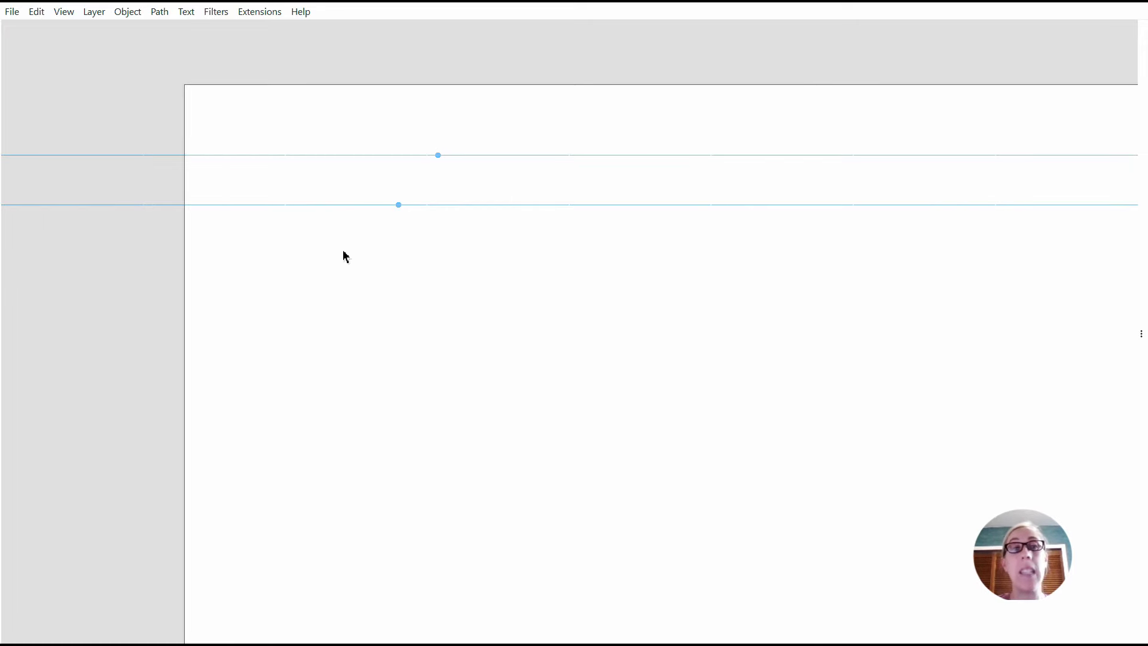
# Pan around the uncluttered canvas and examine the page edges and the two guides.
pyautogui.scroll(-2, 346, 254)
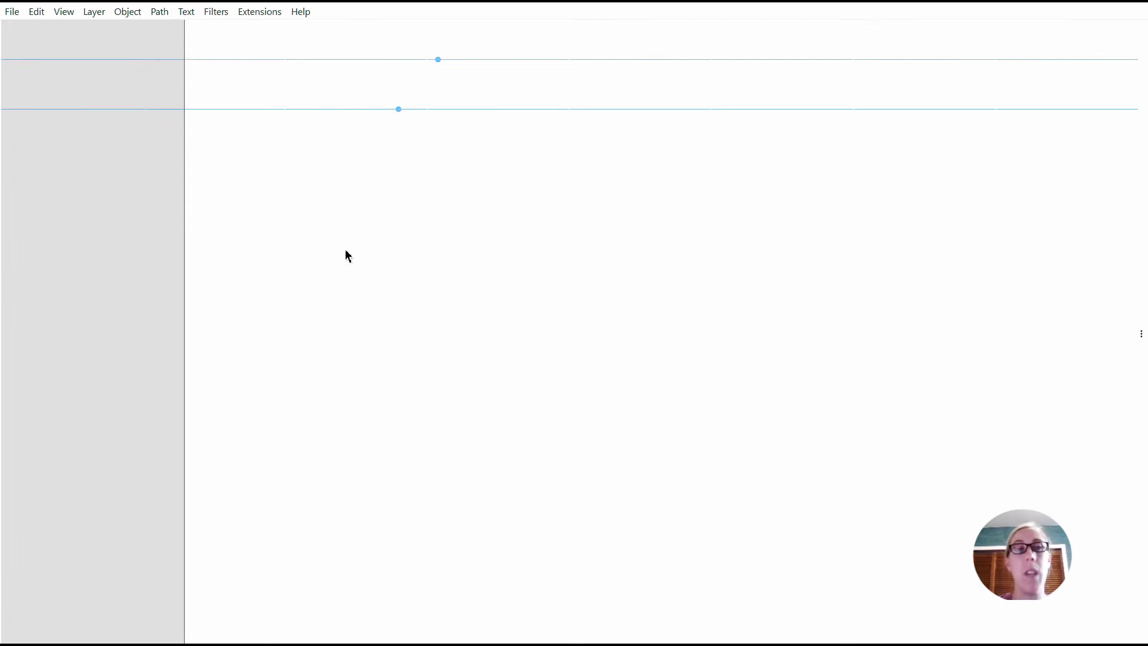
pyautogui.scroll(3, 342, 249)
pyautogui.scroll(-4, 344, 247)
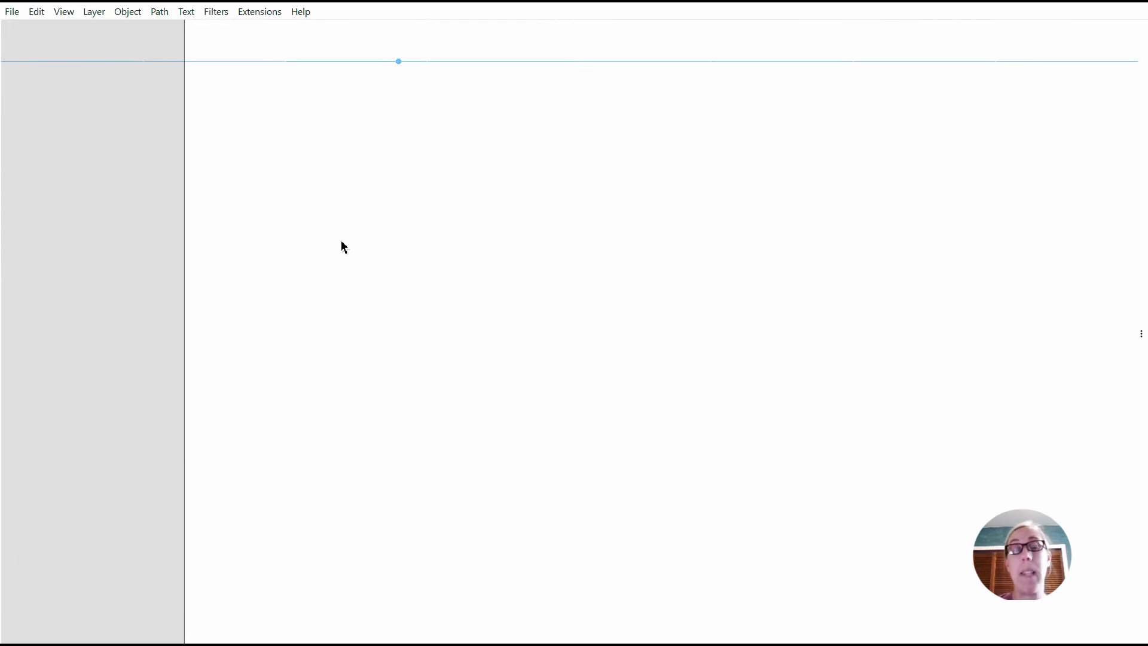
pyautogui.scroll(3, 343, 246)
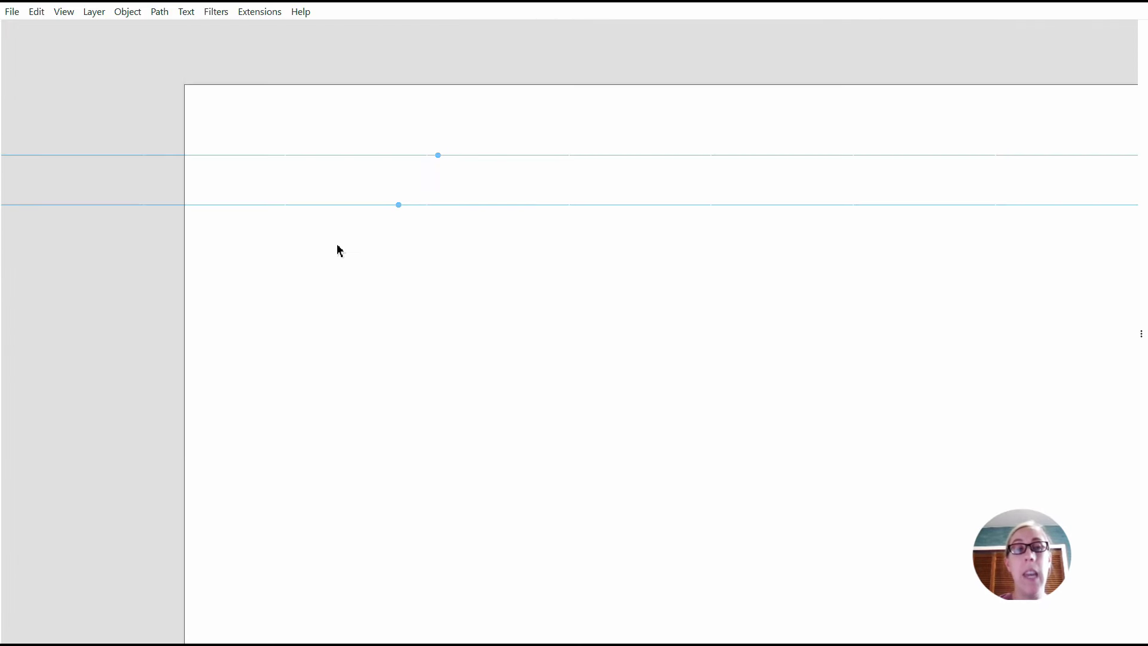
pyautogui.moveTo(607, 242); pyautogui.dragTo(308, 164)
pyautogui.moveTo(740, 331); pyautogui.dragTo(571, 174)
pyautogui.moveTo(468, 336); pyautogui.dragTo(827, 414)
pyautogui.moveTo(497, 242); pyautogui.dragTo(521, 332)
# Leave fullscreen mode and return to the regular window.
pyautogui.click(64, 12)
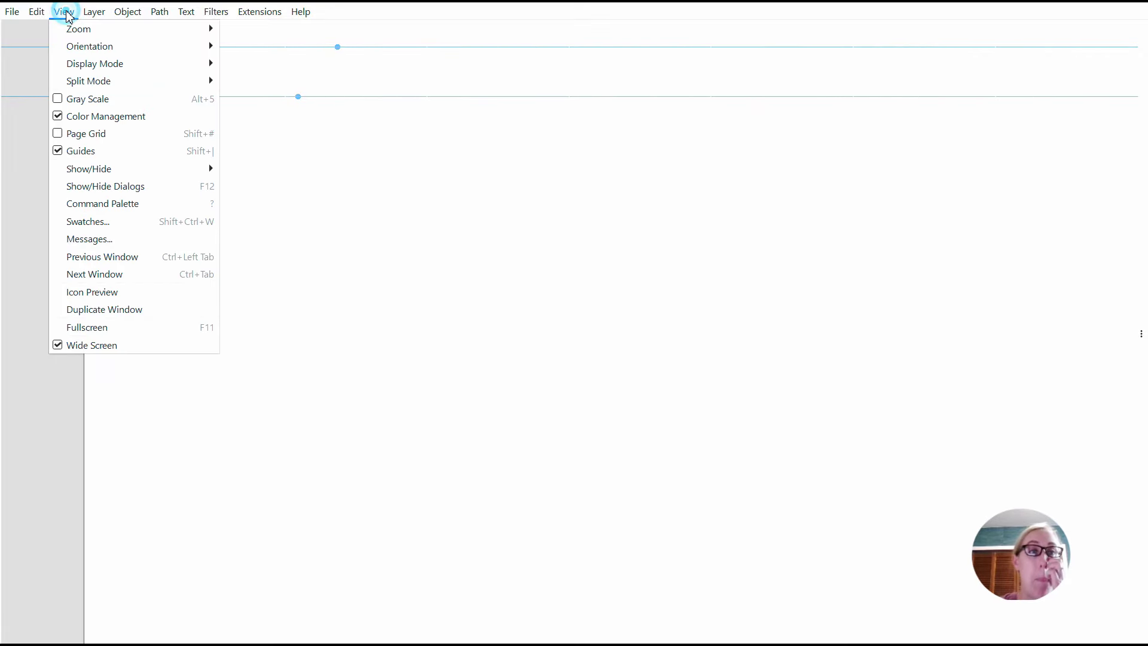
pyautogui.press('Escape')
pyautogui.click(64, 12)
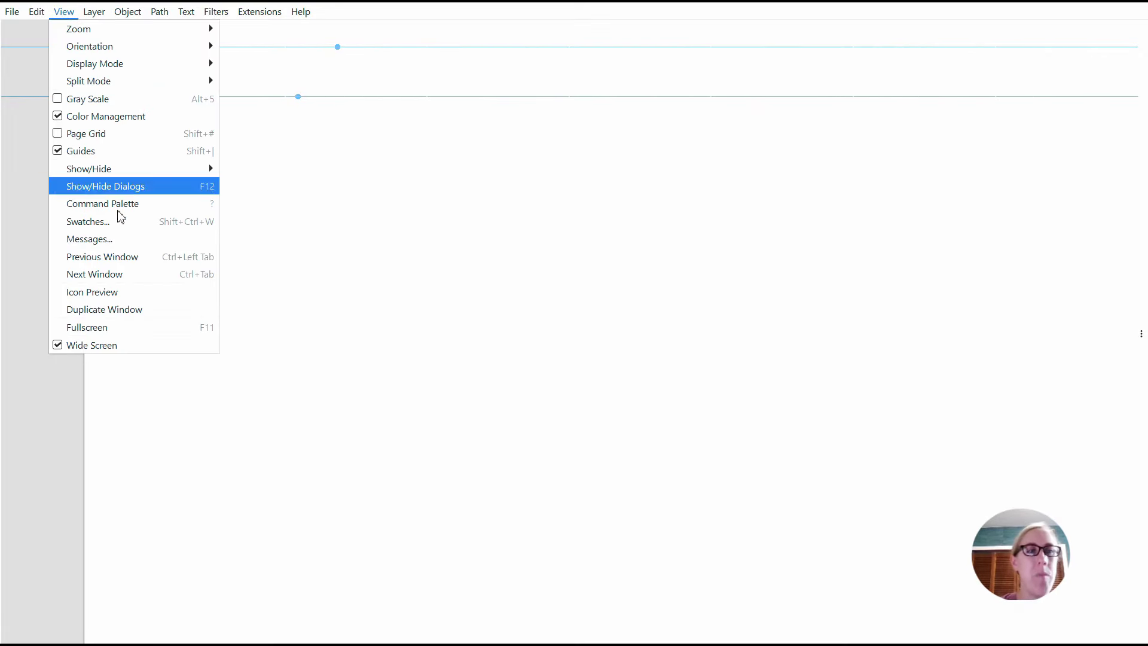
pyautogui.click(117, 328)
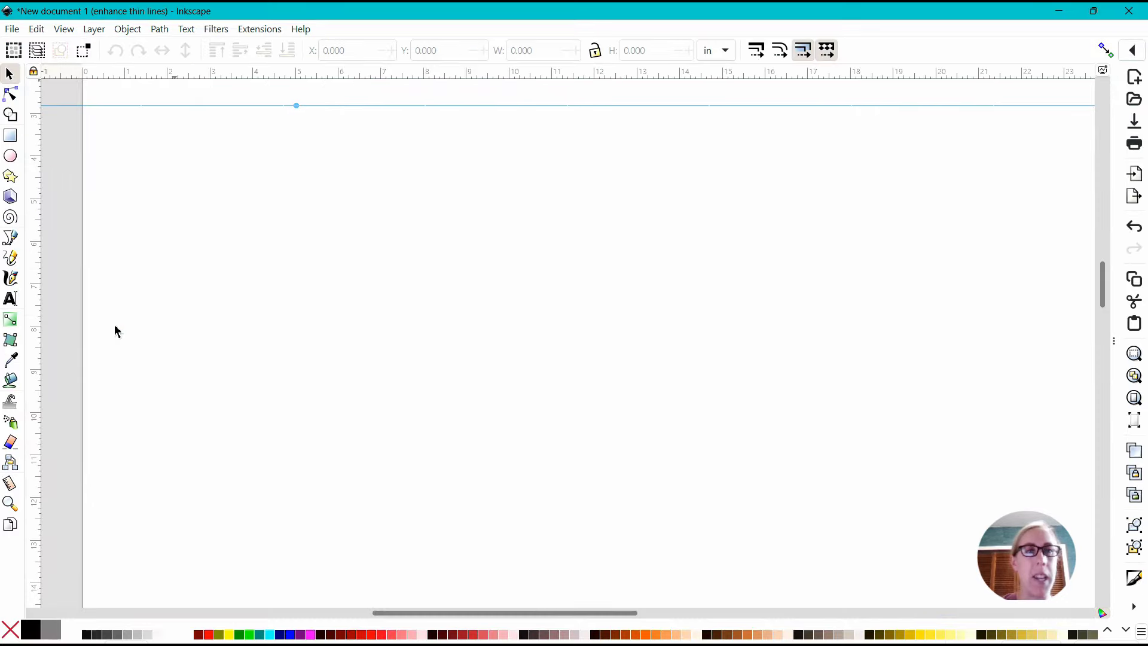
# Draw two rectangles, the lower one about 6.4 by 3.0 in, and an ellipse with radii of about 2.7 and 2.4 in.
pyautogui.click(10, 135)
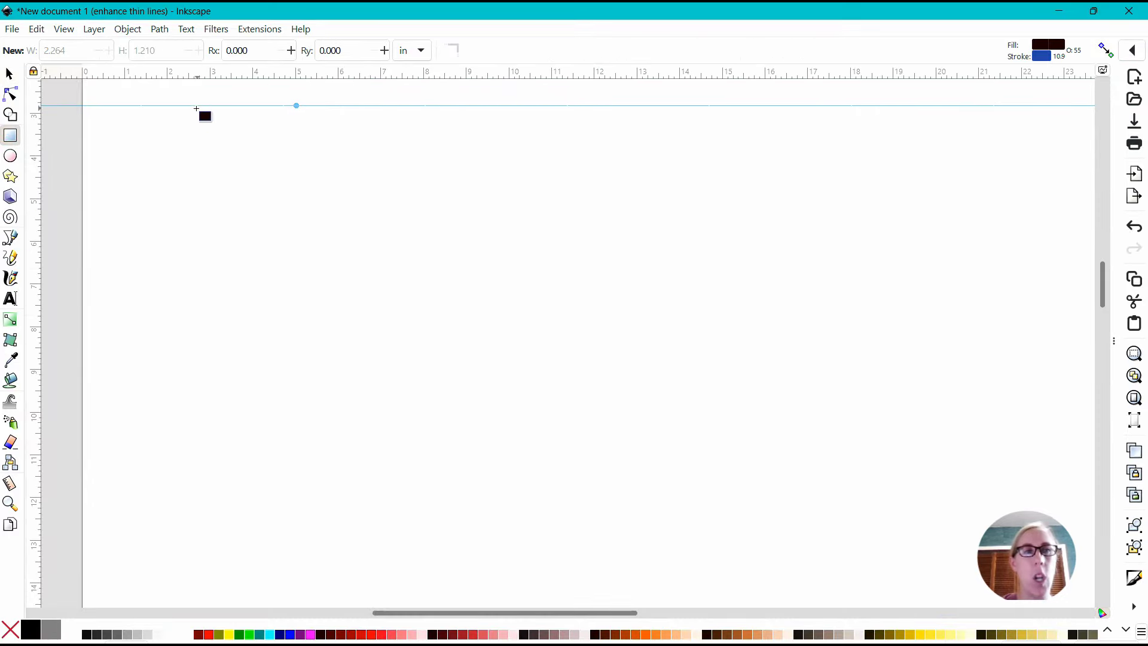
pyautogui.moveTo(192, 106); pyautogui.dragTo(408, 200)
pyautogui.moveTo(384, 294); pyautogui.dragTo(655, 423)
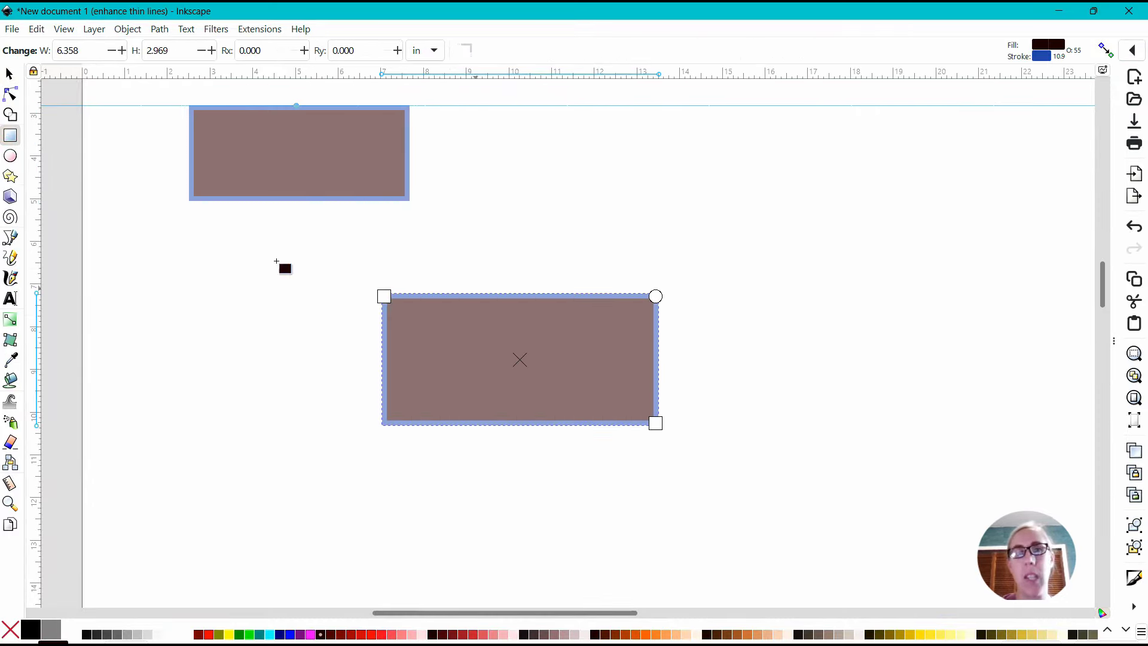
pyautogui.click(8, 156)
pyautogui.moveTo(660, 145); pyautogui.dragTo(897, 348)
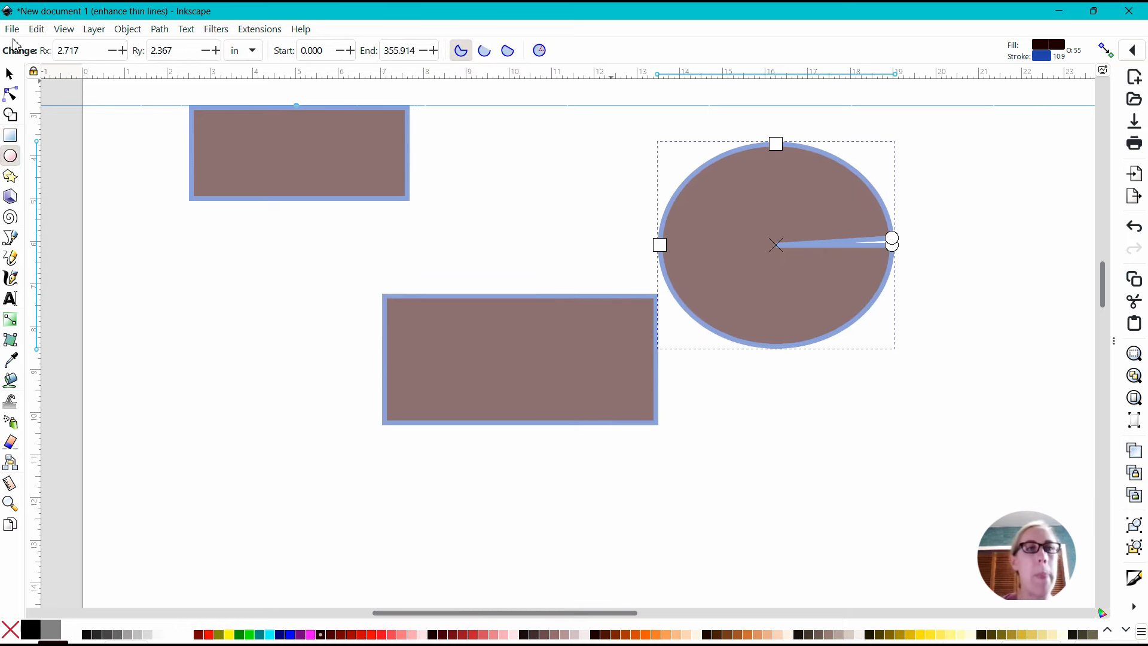
# Switch to fullscreen with the drawn shapes on the page, keeping the docked dialogs collapsed.
pyautogui.click(63, 31)
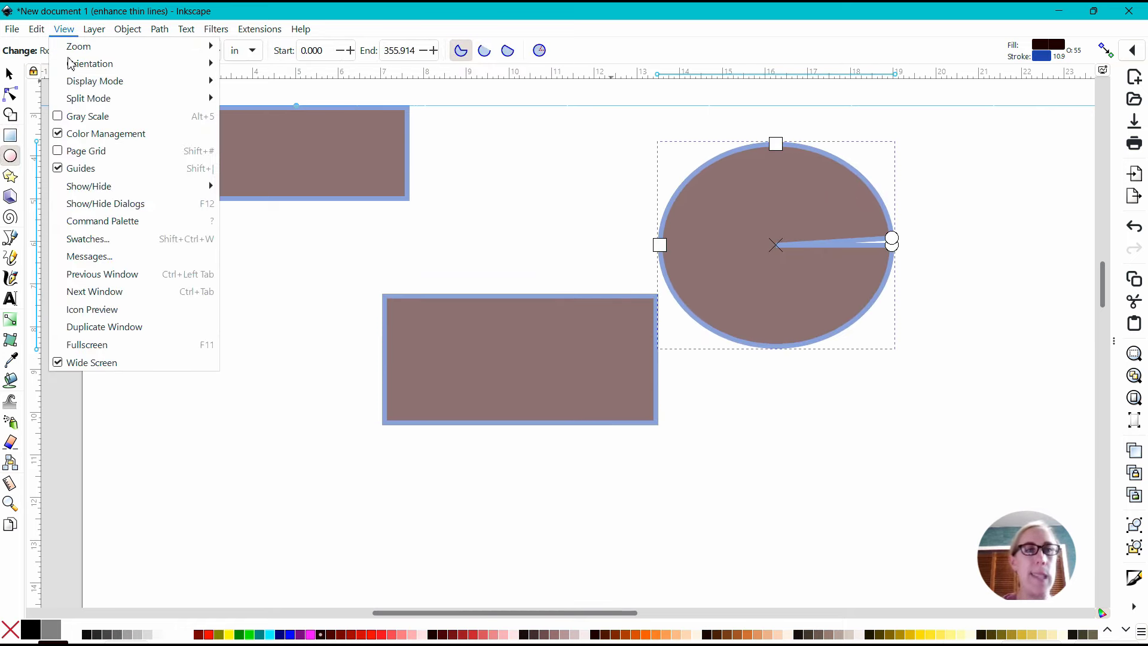
pyautogui.click(138, 345)
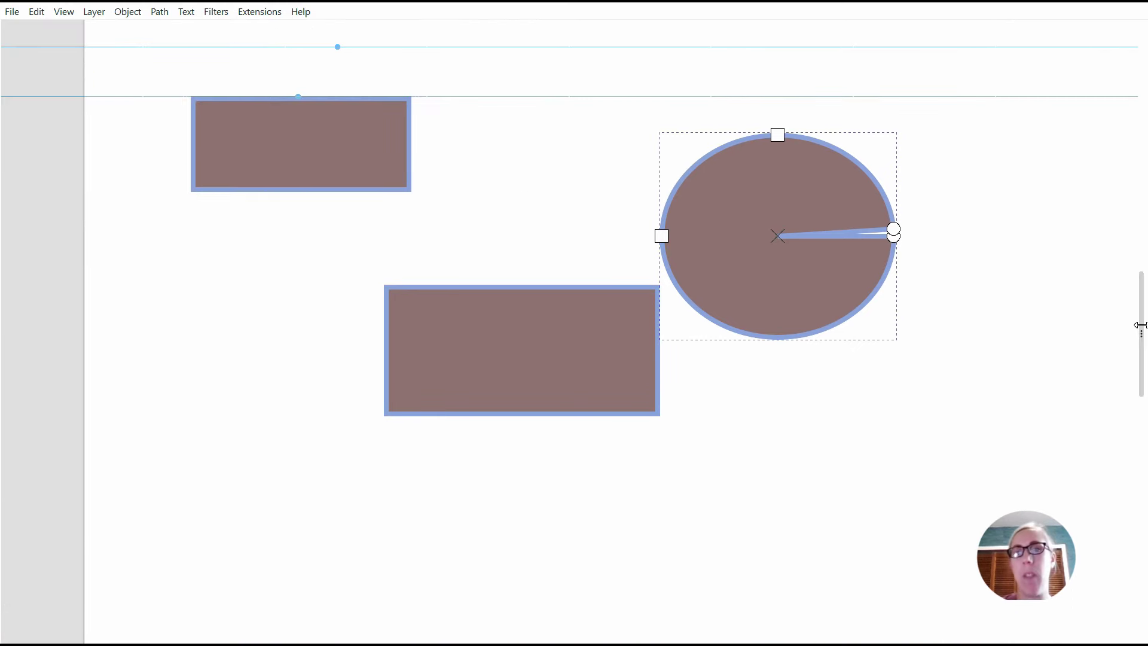
pyautogui.moveTo(1140, 326)
pyautogui.mouseDown()
pyautogui.moveTo(1070, 352)
pyautogui.moveTo(1143, 305)
pyautogui.mouseUp()
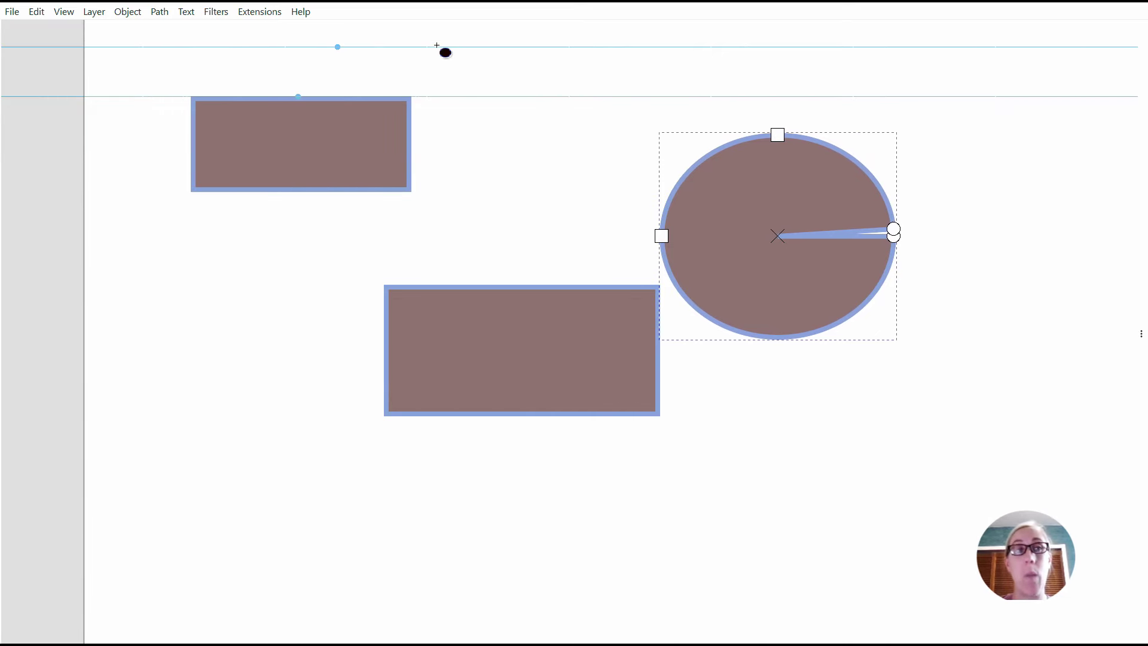
# Show the toolbox in fullscreen mode and activate the Selector tool.
pyautogui.click(65, 12)
pyautogui.moveTo(123, 175)
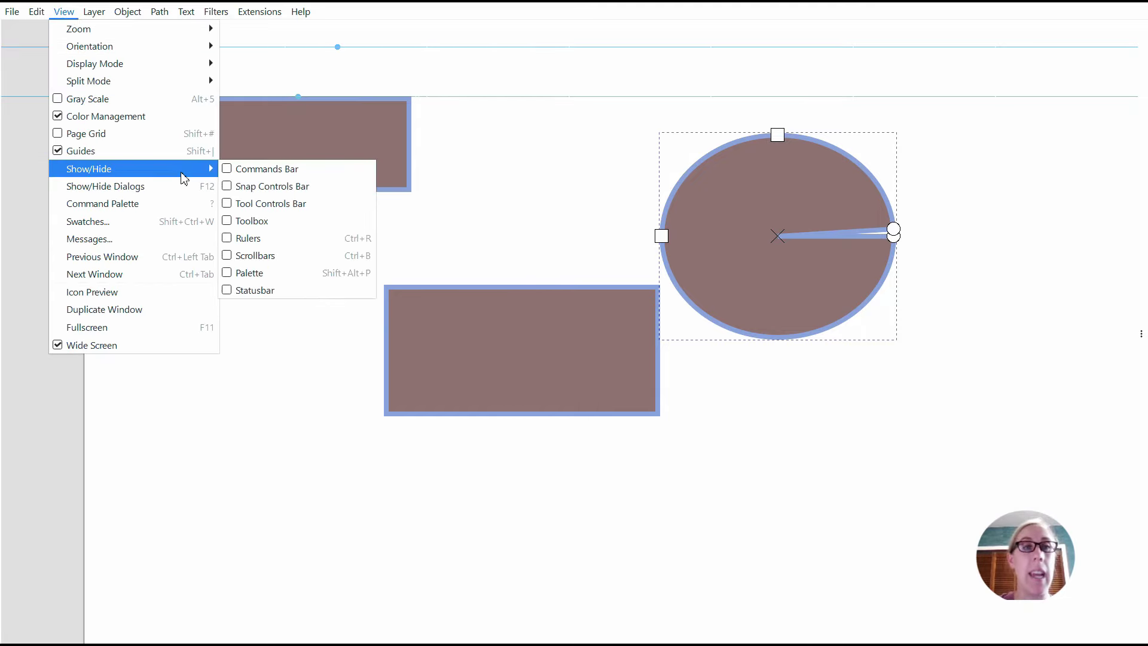
pyautogui.click(228, 224)
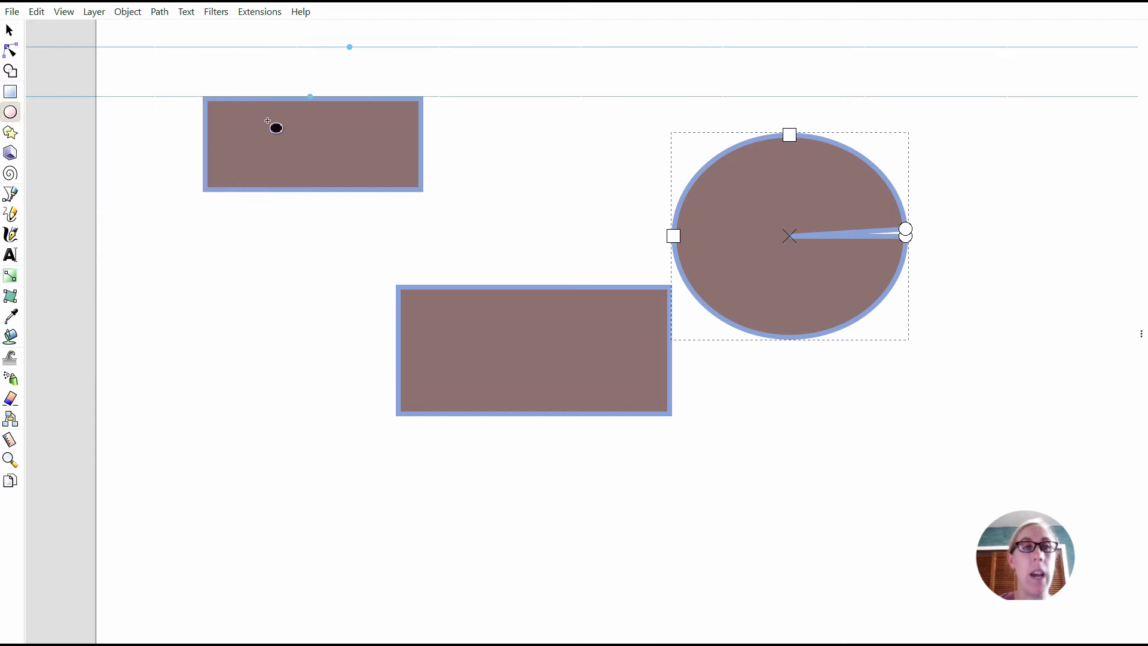
pyautogui.click(9, 30)
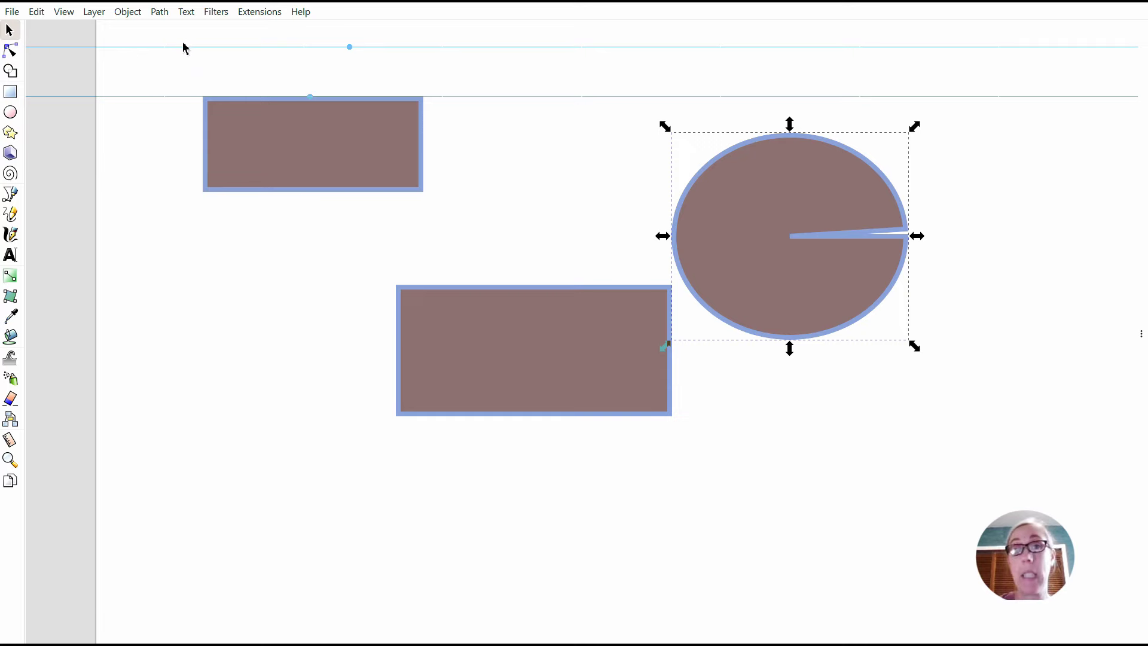
# Hide the toolbox again while staying in fullscreen mode.
pyautogui.click(105, 18)
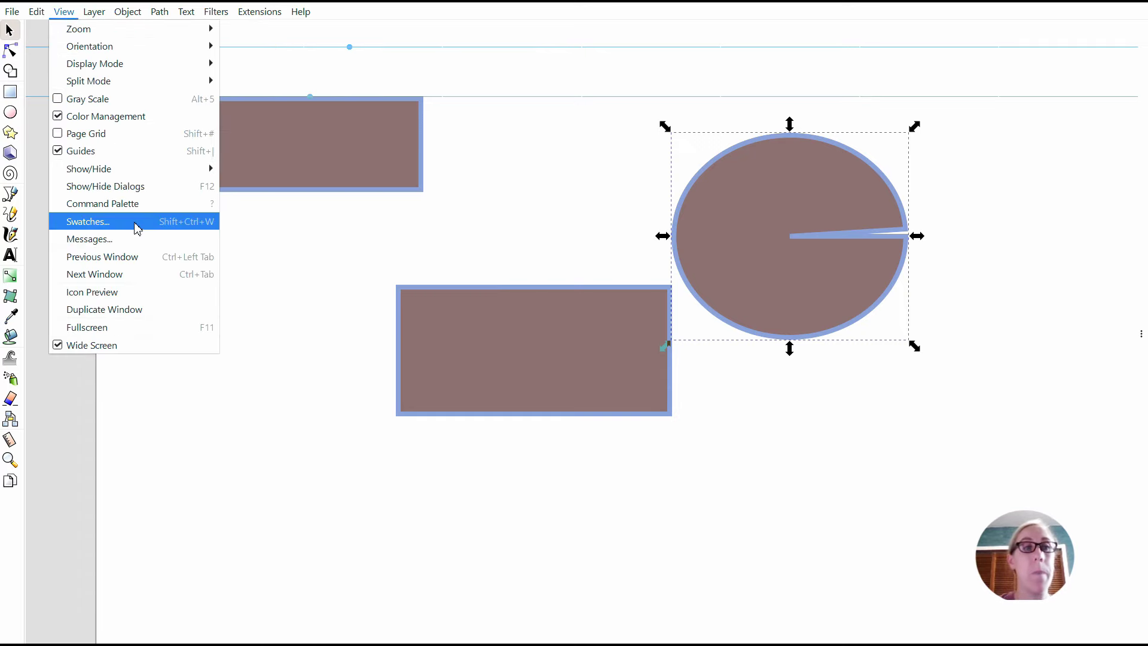
pyautogui.moveTo(141, 167)
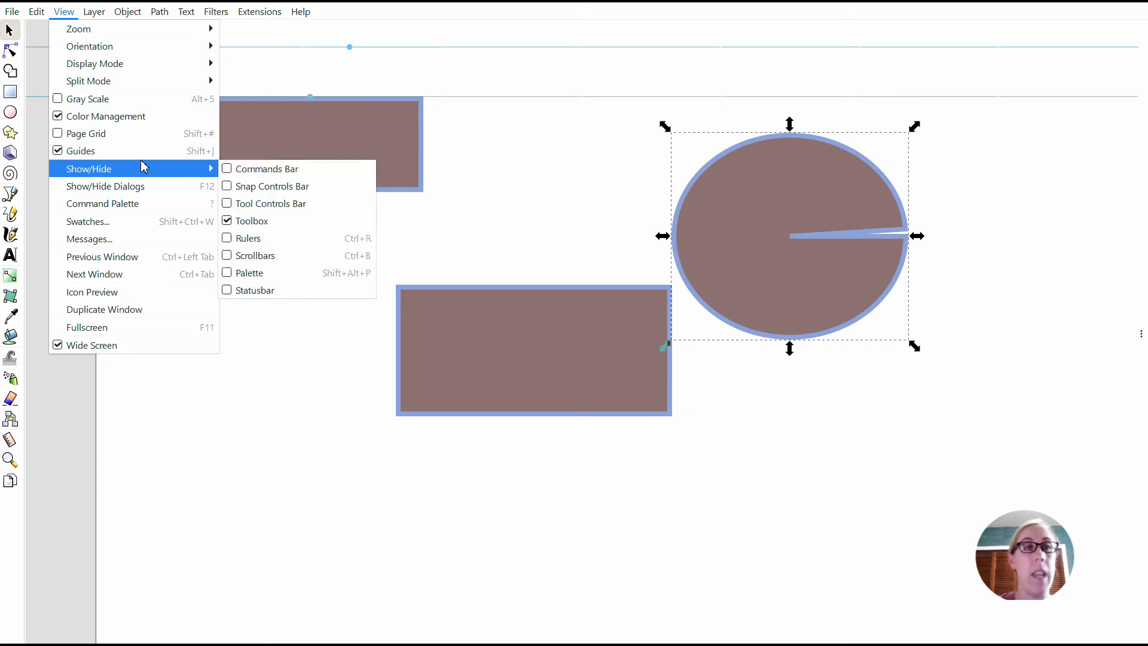
pyautogui.click(227, 221)
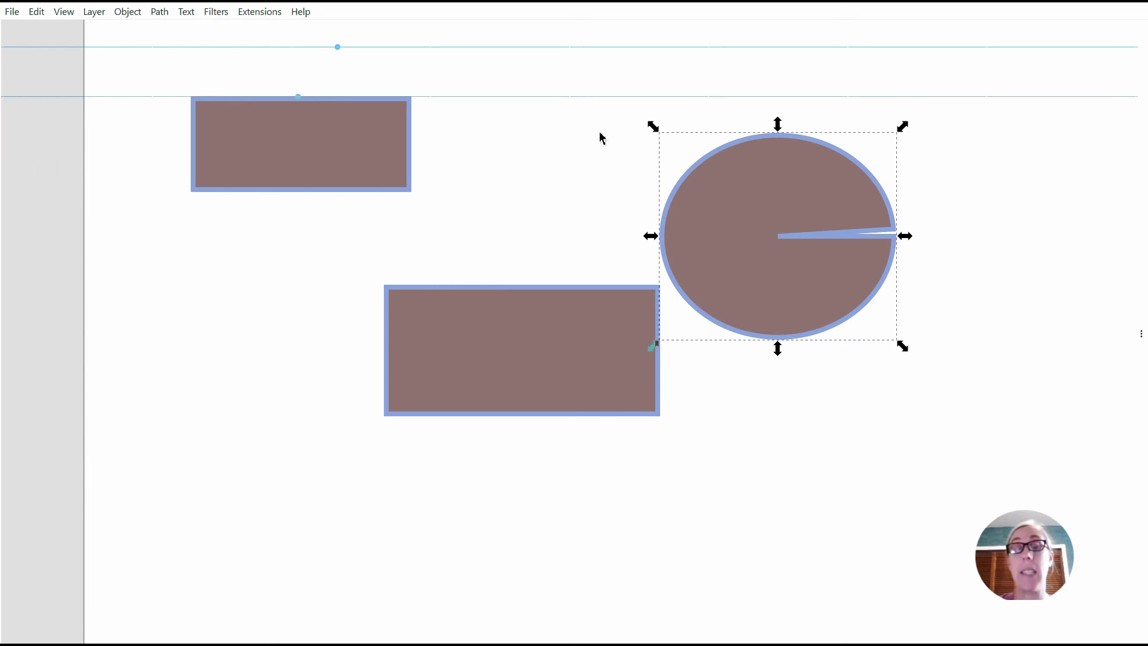
# Pan the canvas in several directions to examine the rectangles, the ellipse and the page's upper edge.
pyautogui.moveTo(611, 126); pyautogui.dragTo(690, 259)
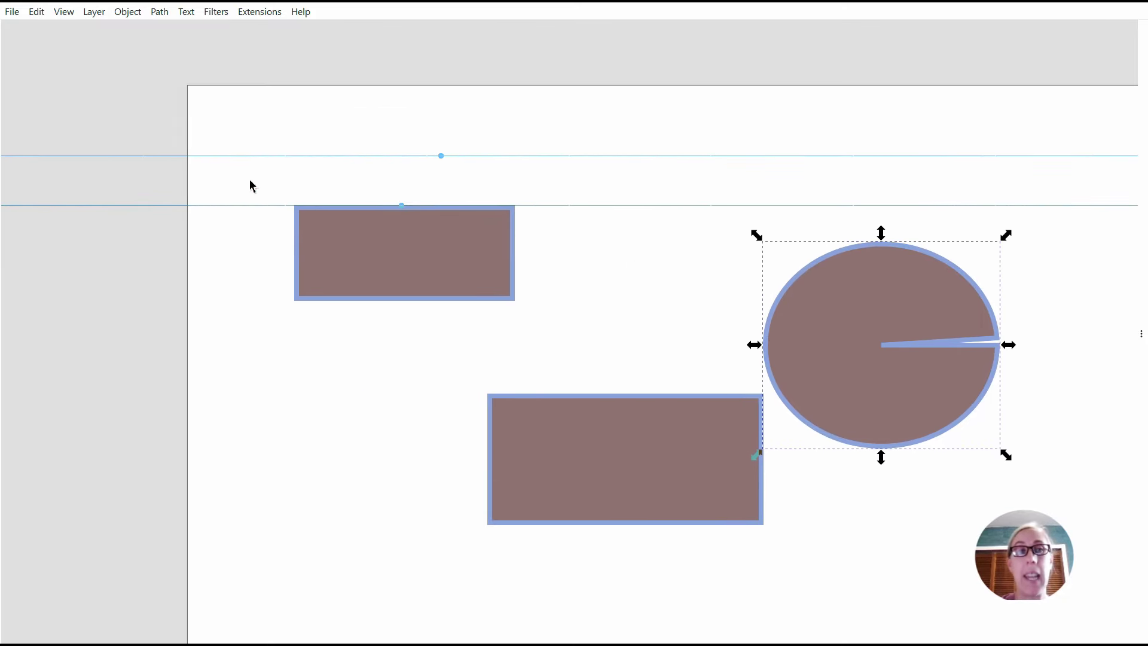
pyautogui.moveTo(252, 186)
pyautogui.mouseDown()
pyautogui.moveTo(384, 179)
pyautogui.moveTo(492, 328)
pyautogui.moveTo(384, 277)
pyautogui.moveTo(581, 230)
pyautogui.moveTo(571, 254)
pyautogui.moveTo(341, 294)
pyautogui.mouseUp()
pyautogui.moveTo(768, 159); pyautogui.dragTo(721, 243)
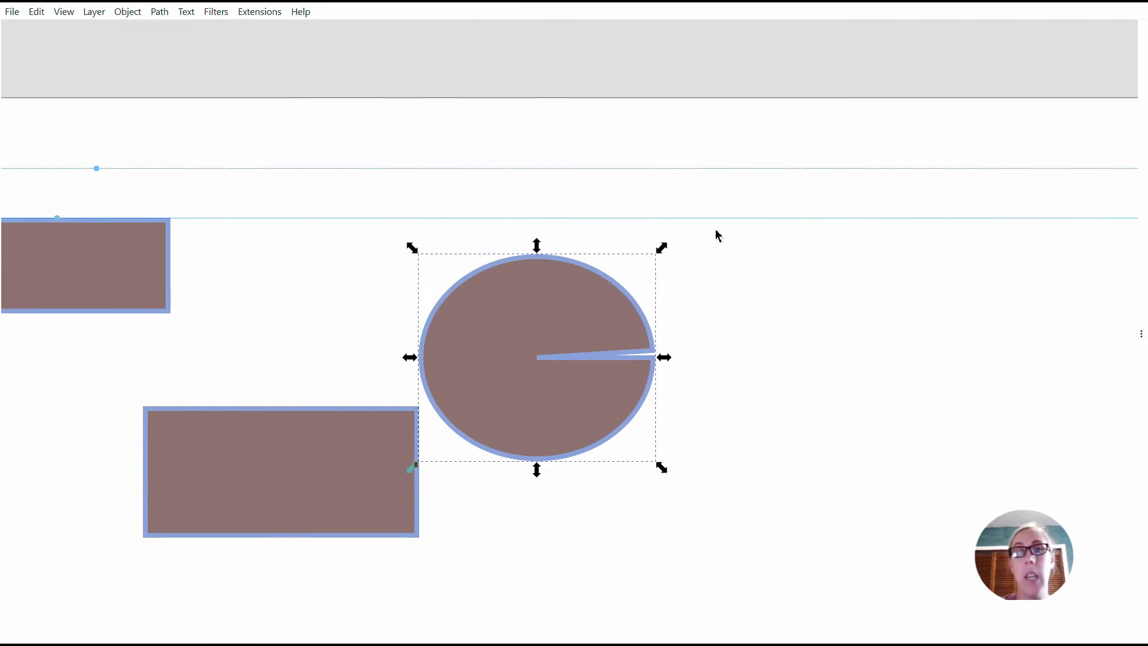
pyautogui.scroll(-6, 697, 230)
pyautogui.scroll(4, 699, 234)
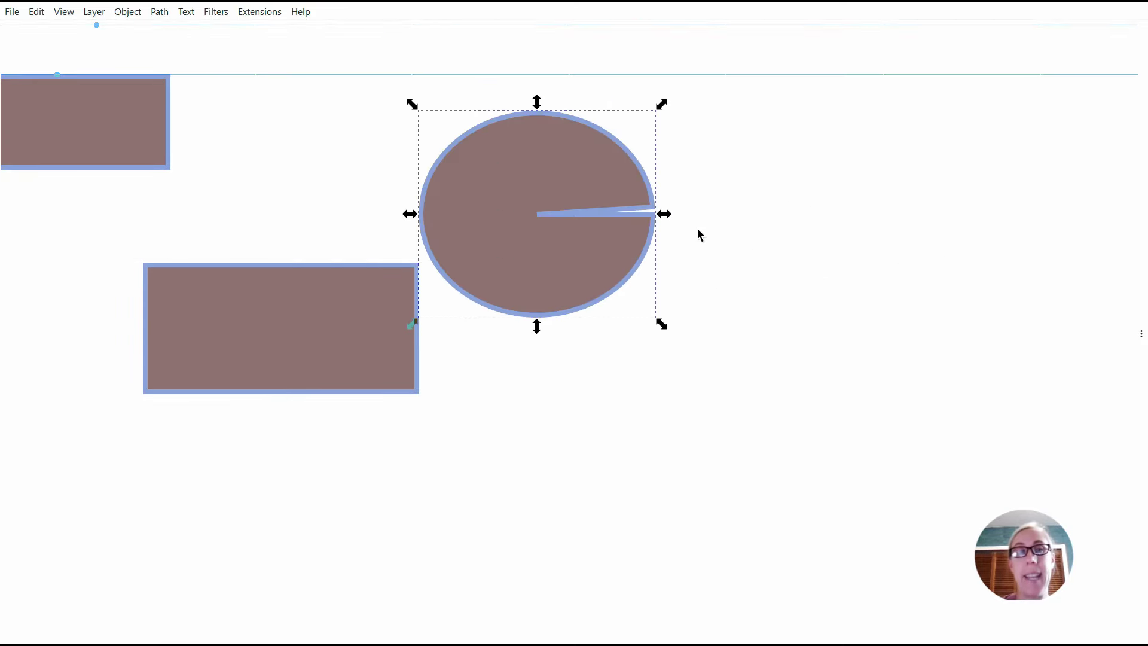
pyautogui.scroll(3, 699, 233)
pyautogui.scroll(-3, 699, 233)
pyautogui.moveTo(263, 196)
pyautogui.mouseDown()
pyautogui.moveTo(415, 244)
pyautogui.moveTo(462, 219)
pyautogui.mouseUp()
pyautogui.moveTo(384, 160)
pyautogui.mouseDown()
pyautogui.moveTo(392, 308)
pyautogui.moveTo(376, 303)
pyautogui.mouseUp()
pyautogui.moveTo(434, 223)
pyautogui.mouseDown()
pyautogui.moveTo(384, 213)
pyautogui.moveTo(396, 198)
pyautogui.mouseUp()
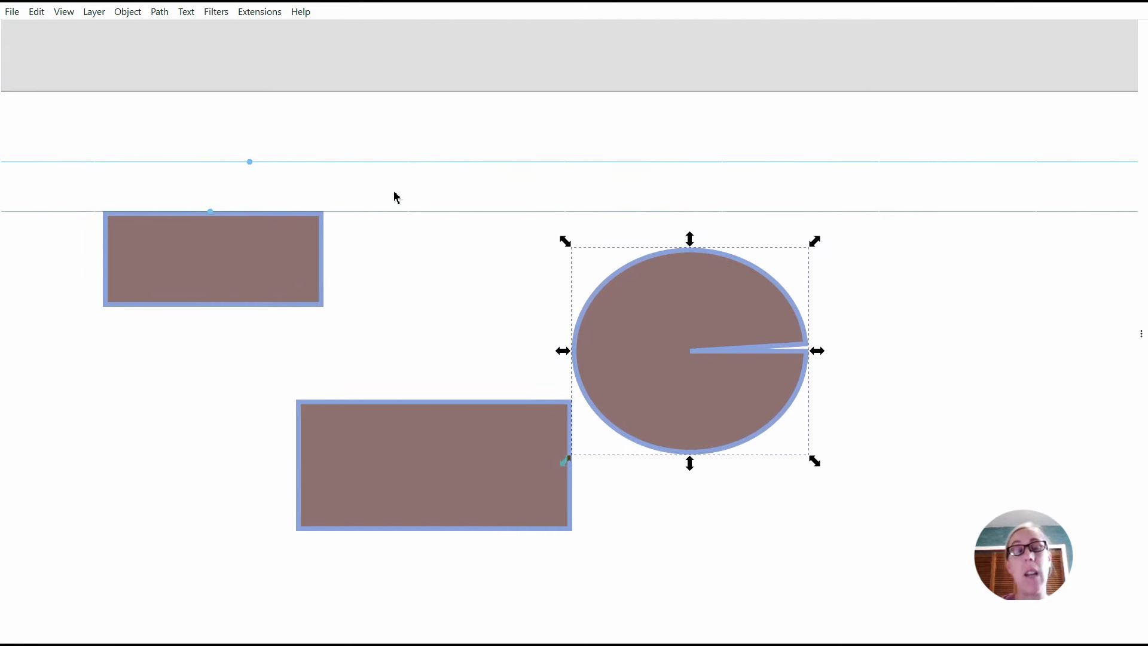
# Nudge the selected ellipse two increments to the right.
pyautogui.press('Right')
pyautogui.press('Right')
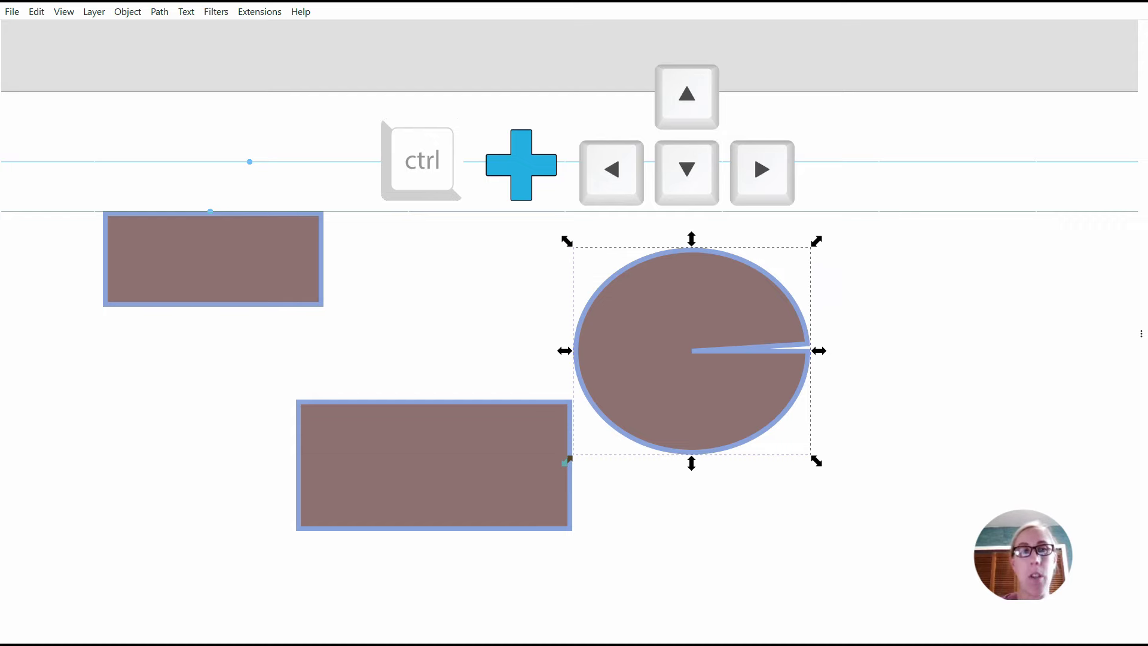
# Scroll the canvas view rightward with the keyboard, without moving the selected ellipse.
pyautogui.press('ctrl')
pyautogui.hotkey('ctrl', 'Right')
pyautogui.hotkey('ctrl', 'Right')
pyautogui.hotkey('ctrl', 'Right')
pyautogui.hotkey('ctrl', 'Right')
pyautogui.hotkey('ctrl', 'Right')
pyautogui.hotkey('ctrl', 'Right')
pyautogui.hotkey('ctrl', 'Right')
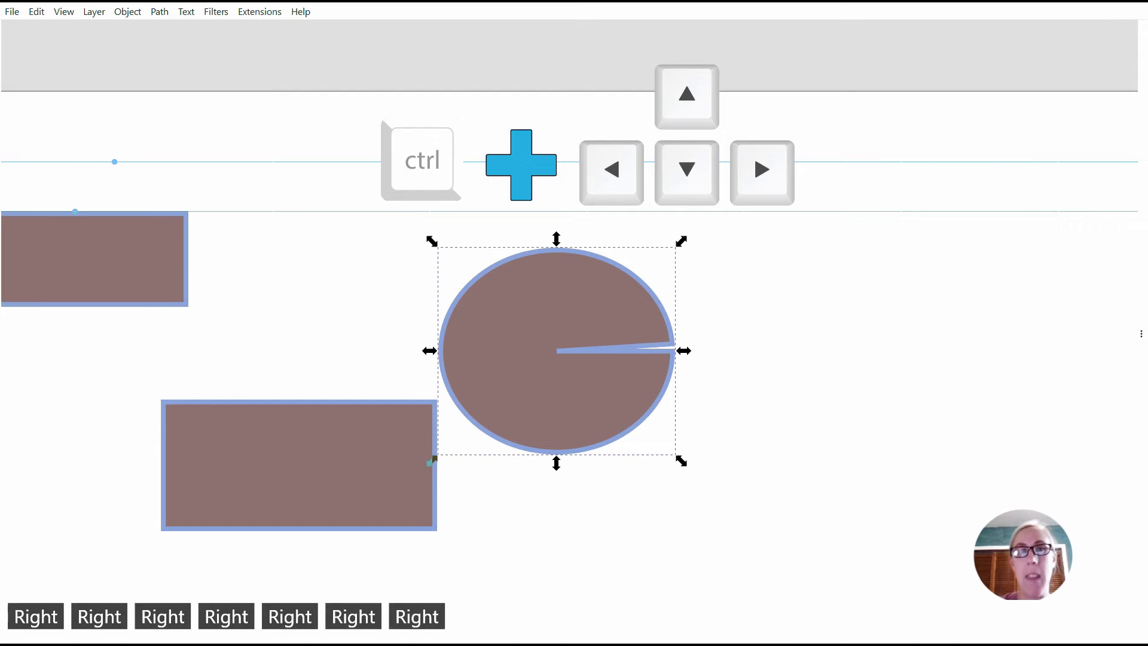
# Scroll the canvas view left and slightly up without moving the selected ellipse.
pyautogui.hotkey('ctrl', 'Left')
pyautogui.hotkey('ctrl', 'Left')
pyautogui.hotkey('ctrl', 'Left')
pyautogui.hotkey('ctrl', 'Left')
pyautogui.hotkey('ctrl', 'Left')
pyautogui.hotkey('ctrl', 'Left')
pyautogui.hotkey('ctrl', 'Left')
pyautogui.hotkey('ctrl', 'Up')
pyautogui.hotkey('ctrl', 'Up')
pyautogui.hotkey('ctrl', 'Up')
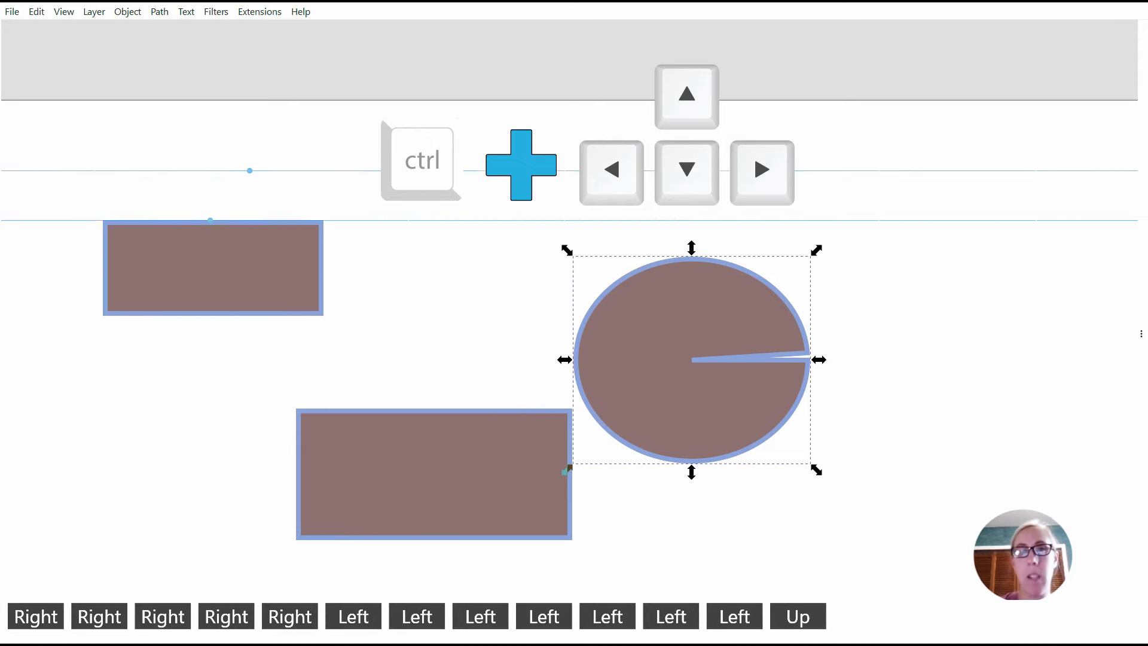
# Scroll the canvas view down past the page's upper edge, keeping the ellipse in place.
pyautogui.hotkey('ctrl', 'Down')
pyautogui.hotkey('ctrl', 'Down')
pyautogui.hotkey('ctrl', 'Down')
pyautogui.hotkey('ctrl', 'Down')
pyautogui.hotkey('ctrl', 'Down')
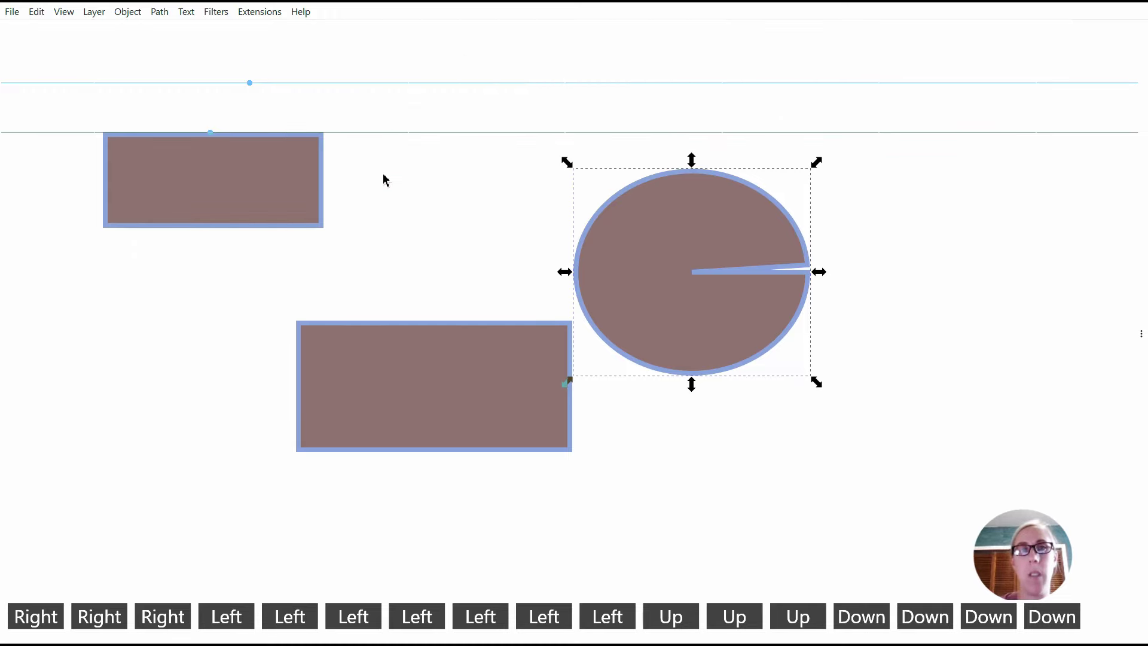
pyautogui.hotkey('ctrl', 'Down')
pyautogui.hotkey('ctrl', 'Down')
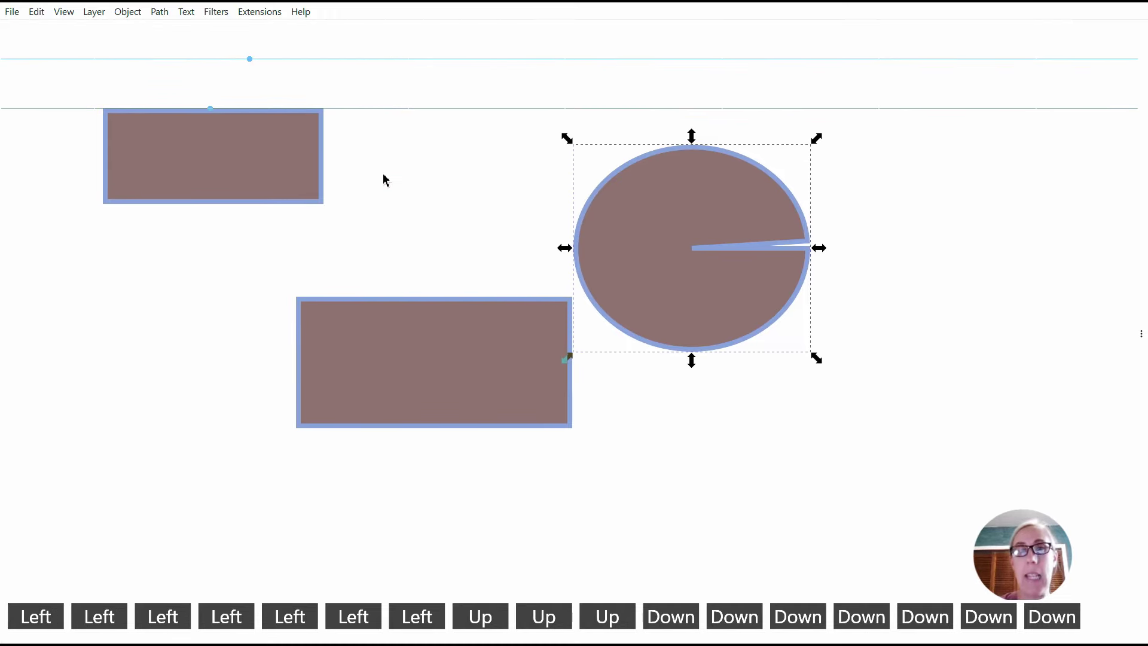
pyautogui.hotkey('ctrl', 'Down')
pyautogui.hotkey('ctrl', 'Down')
pyautogui.hotkey('ctrl', 'Down')
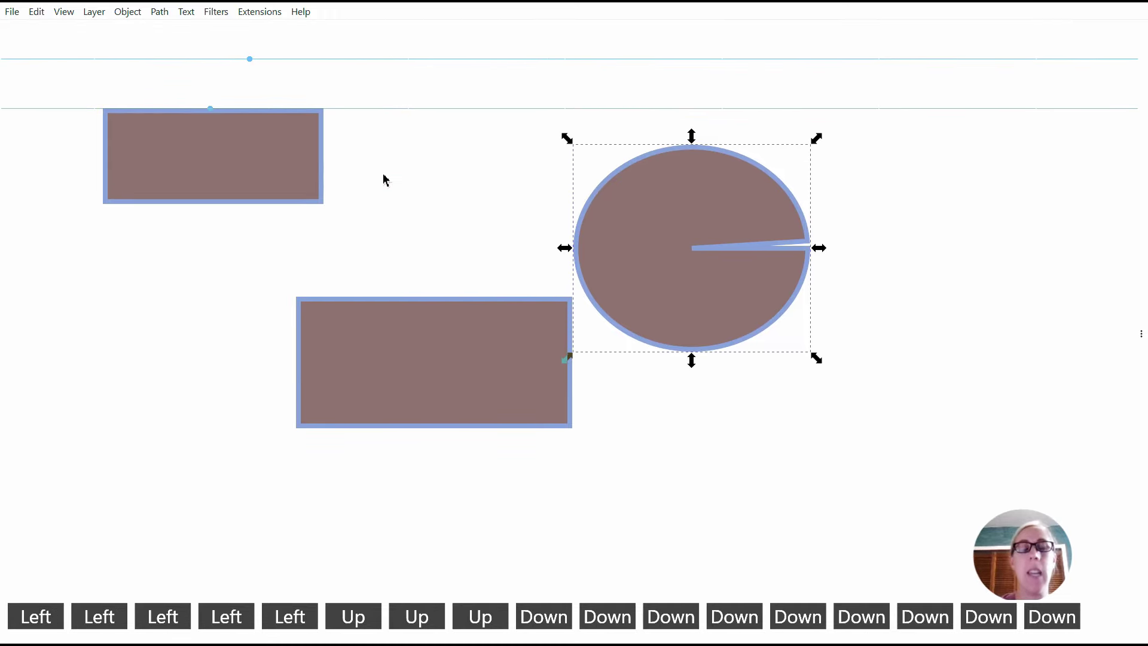
pyautogui.hotkey('ctrl', 'Up')
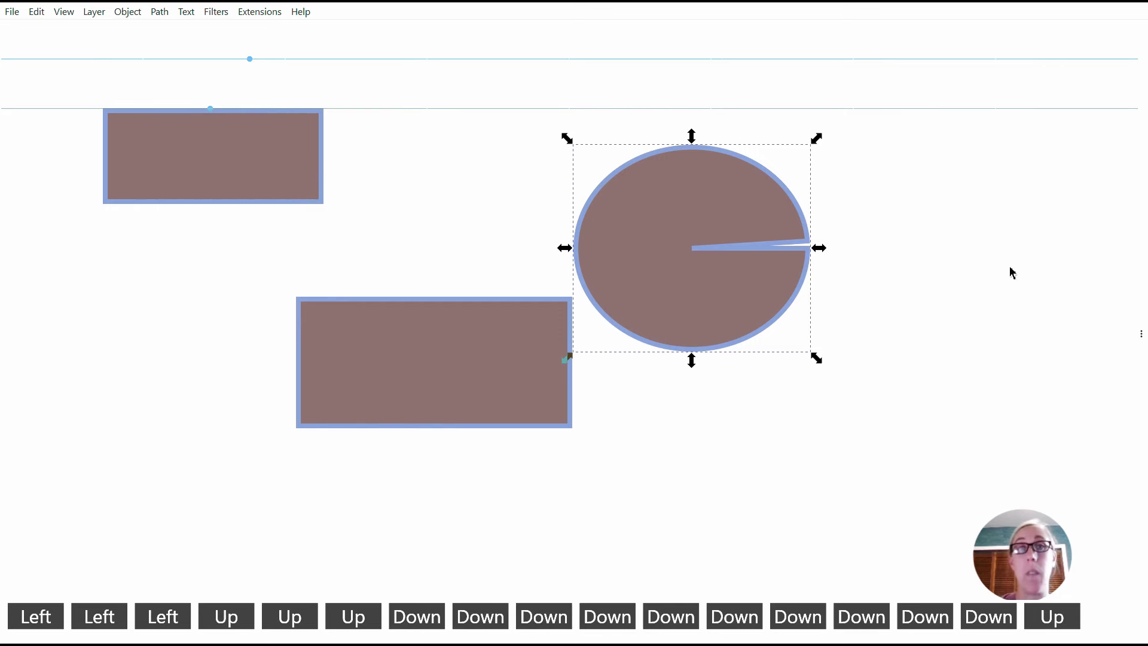
pyautogui.hotkey('ctrl', 'Up')
pyautogui.hotkey('ctrl', 'Left')
pyautogui.hotkey('ctrl', 'Right')
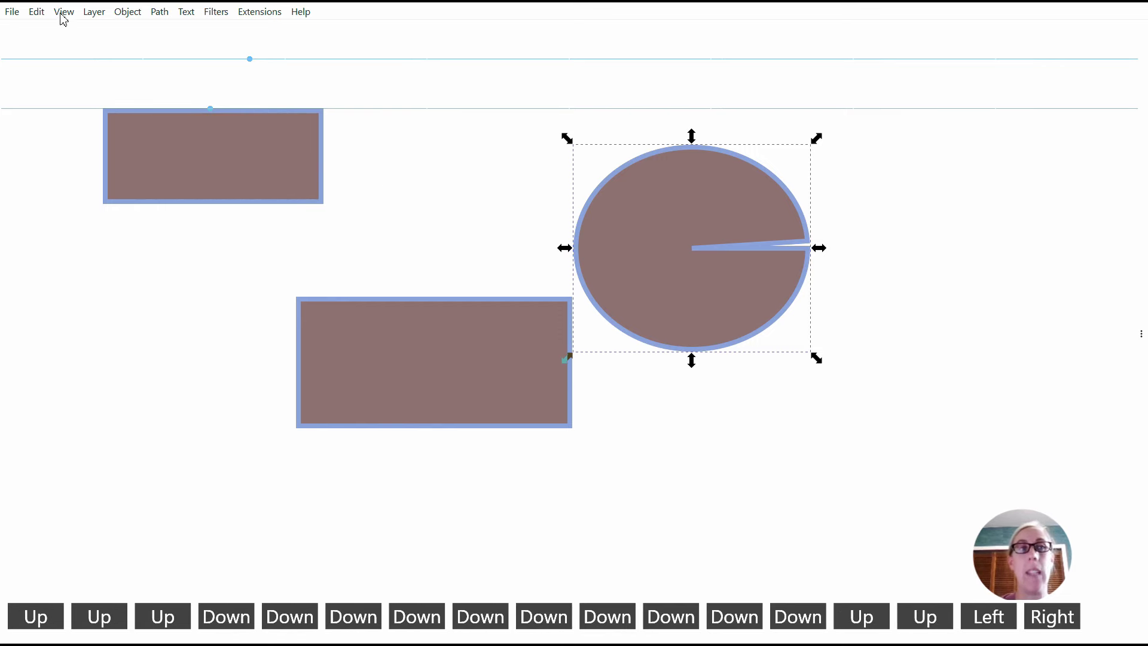
pyautogui.hotkey('ctrl', 'Down')
pyautogui.hotkey('ctrl', 'Up')
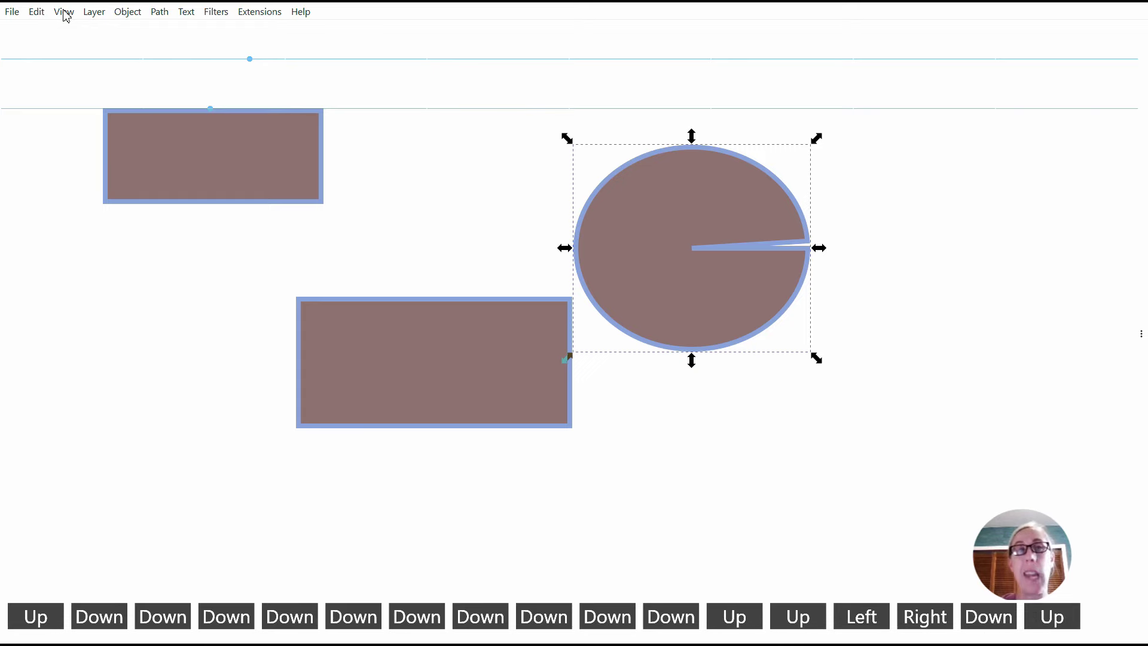
pyautogui.press('Left')
pyautogui.press('Right')
# Leave fullscreen mode and widen the collapsed dialog dock to reveal the object list.
pyautogui.click(65, 13)
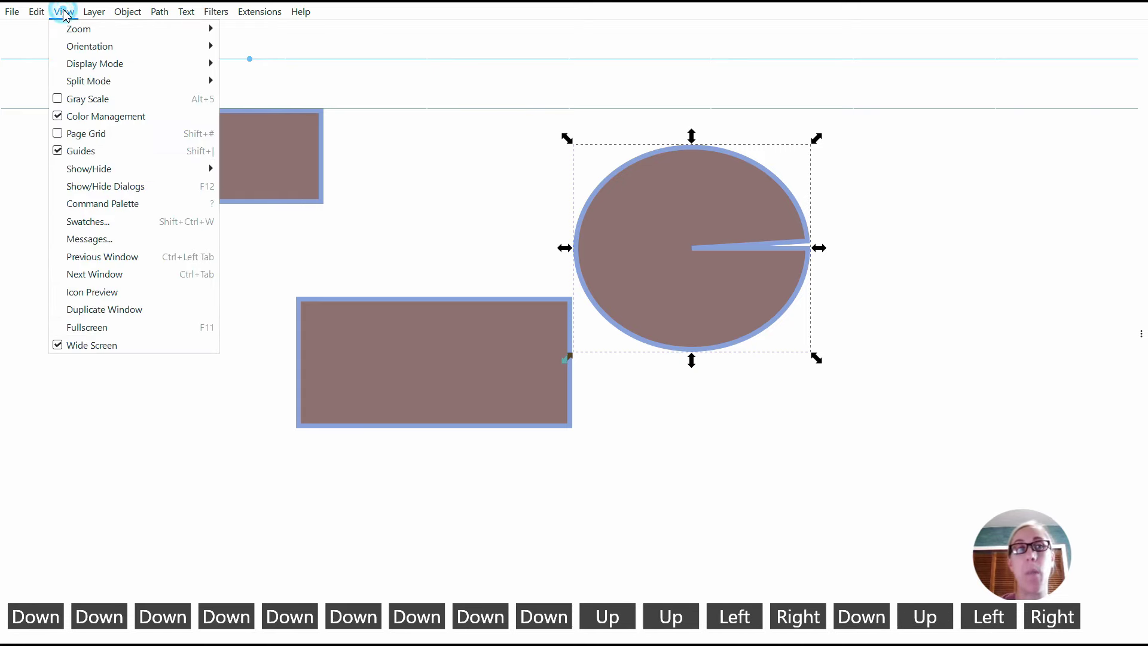
pyautogui.click(87, 327)
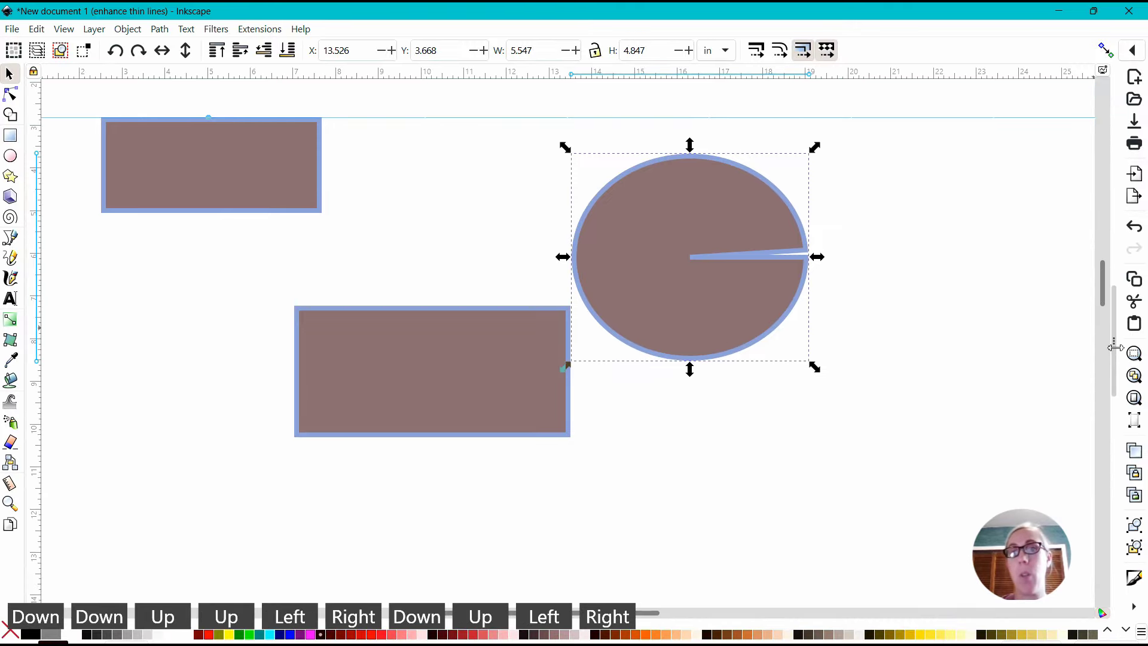
pyautogui.moveTo(1115, 341); pyautogui.dragTo(1028, 378)
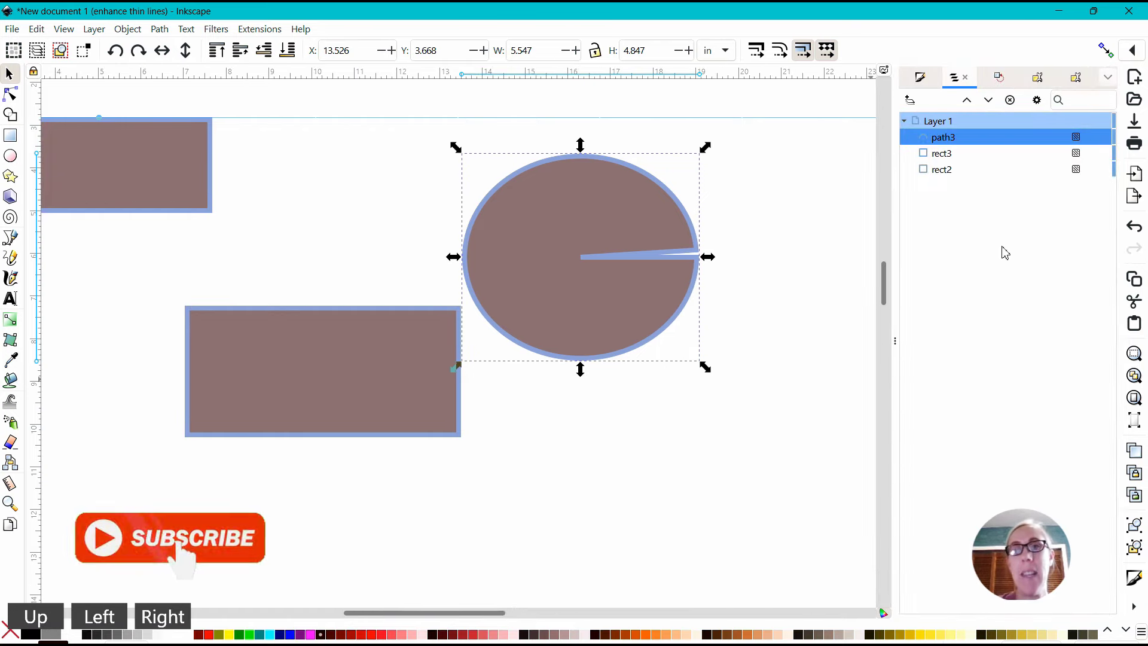
# In the Lowland Hoodie Kids Pattern Projector.pdf document, bring up the Layers and Objects dialog and review the available layer commands.
pyautogui.click(722, 249)
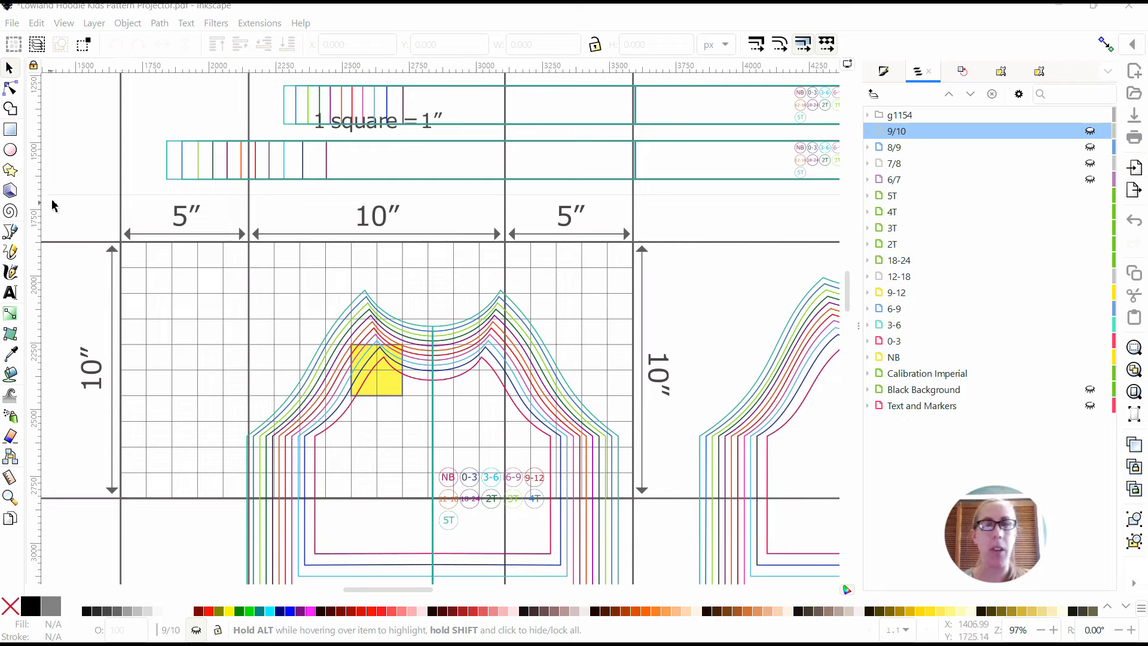
pyautogui.click(82, 120)
pyautogui.click(93, 24)
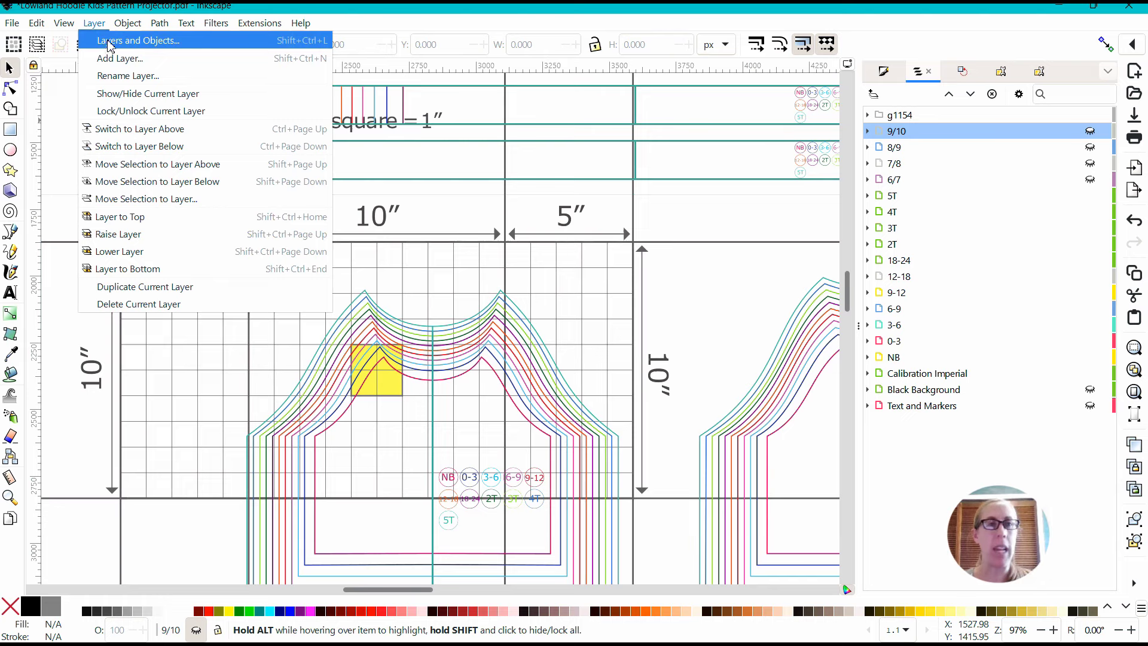
pyautogui.click(103, 41)
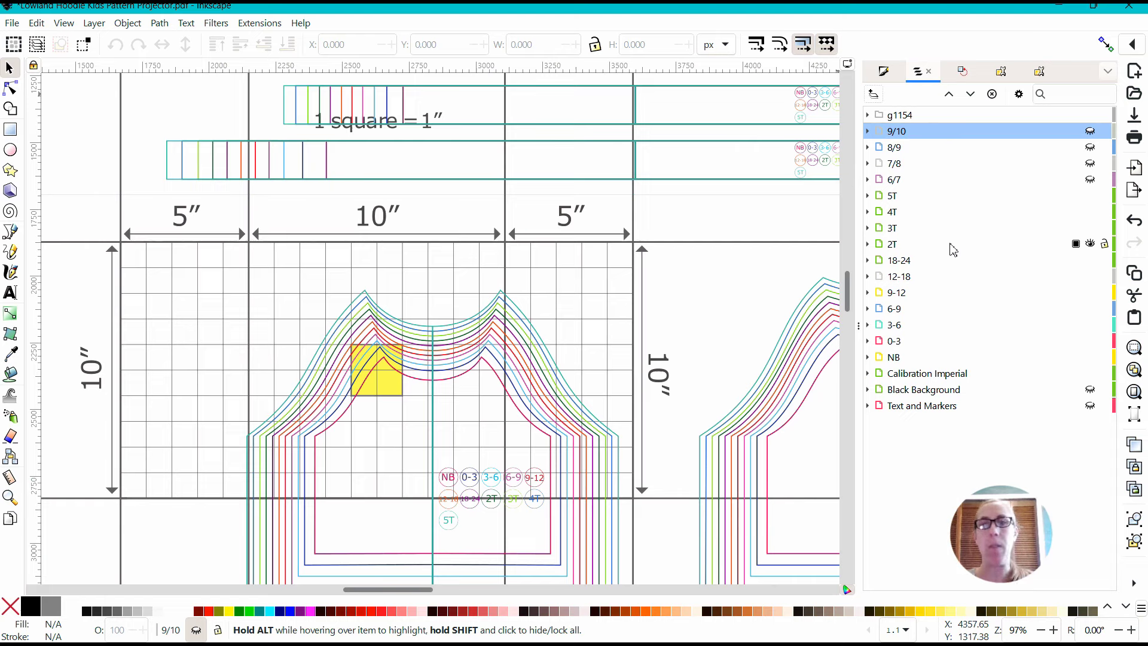
pyautogui.click(92, 23)
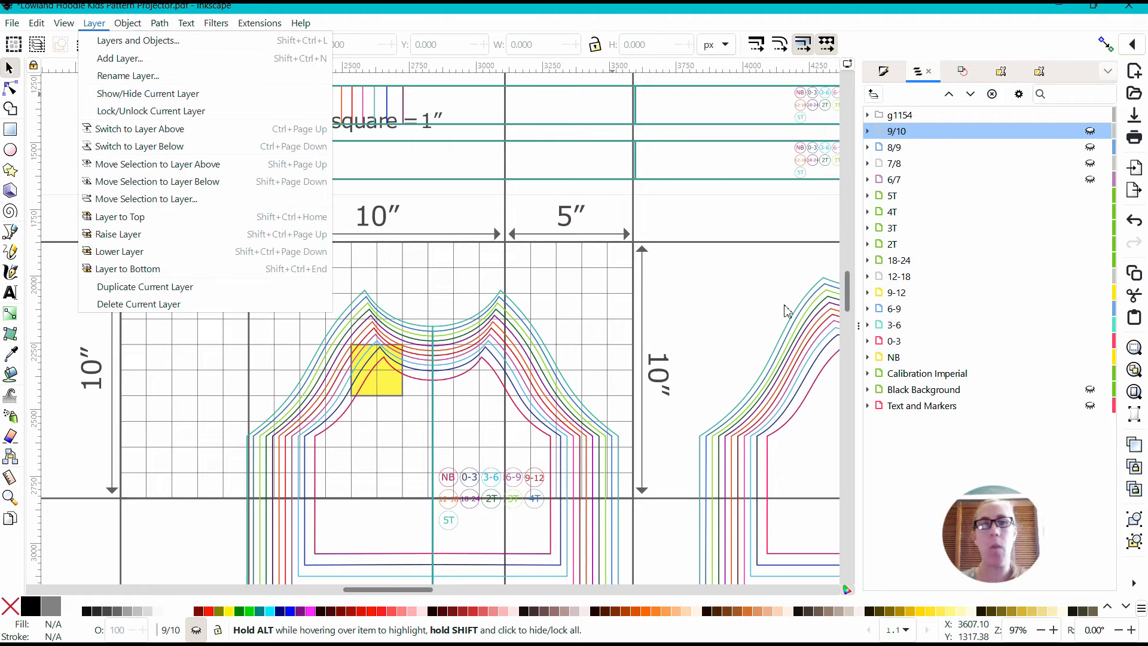
pyautogui.click(752, 278)
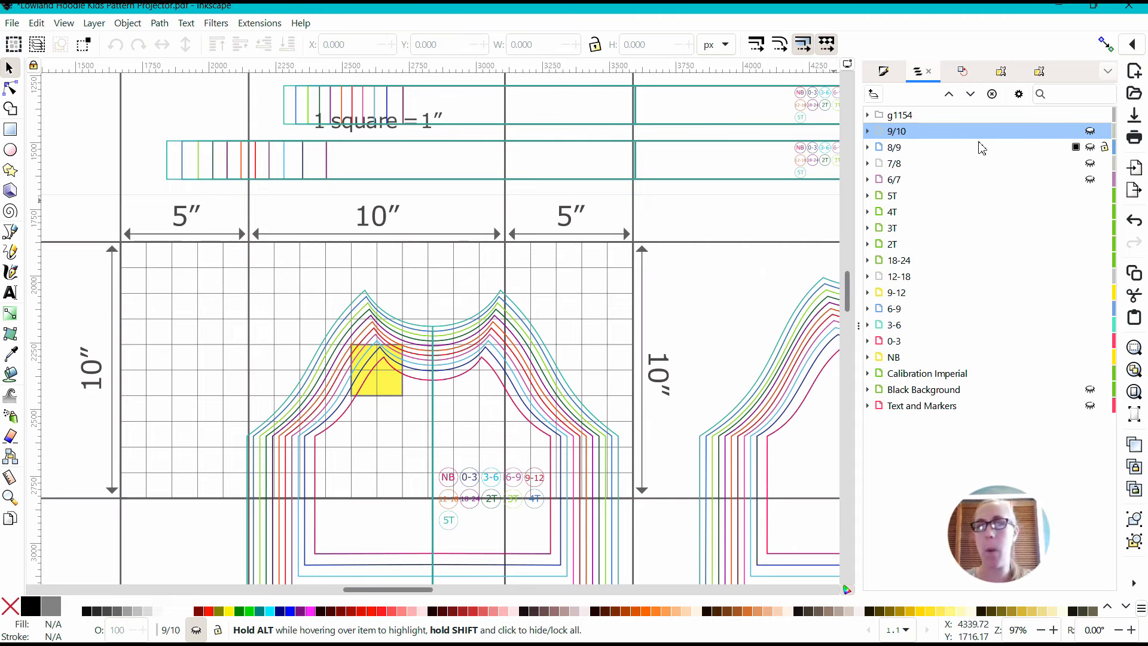
# Show the 8/9 size layer and hide the 0-3 layer.
pyautogui.click(1090, 149)
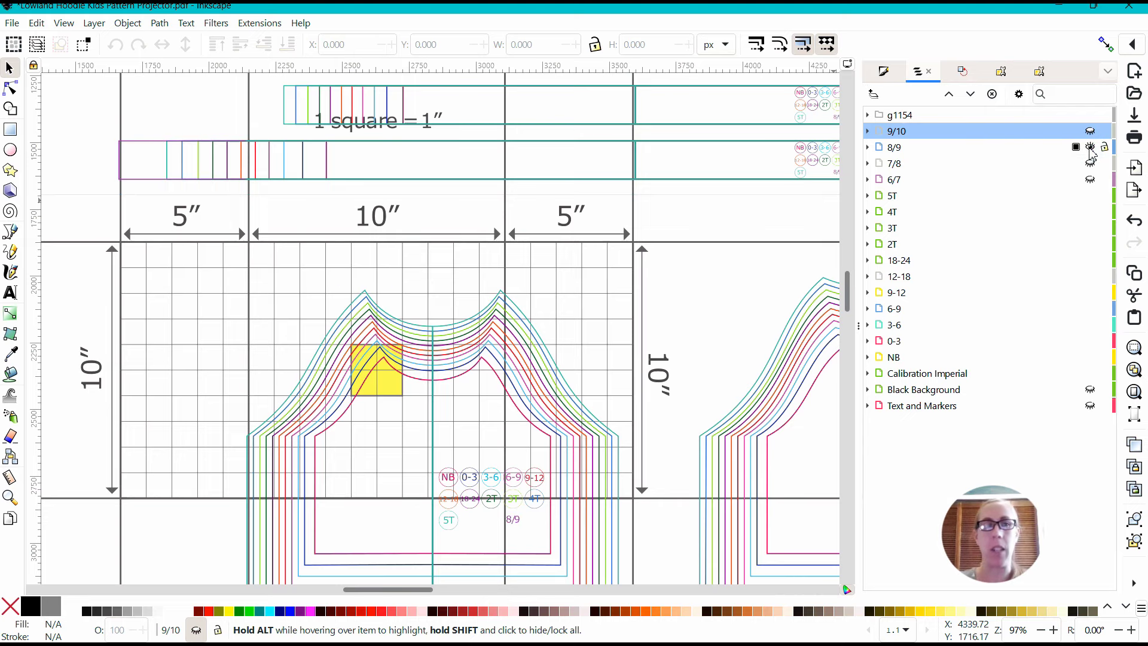
pyautogui.click(1090, 342)
pyautogui.click(1090, 341)
pyautogui.click(1090, 341)
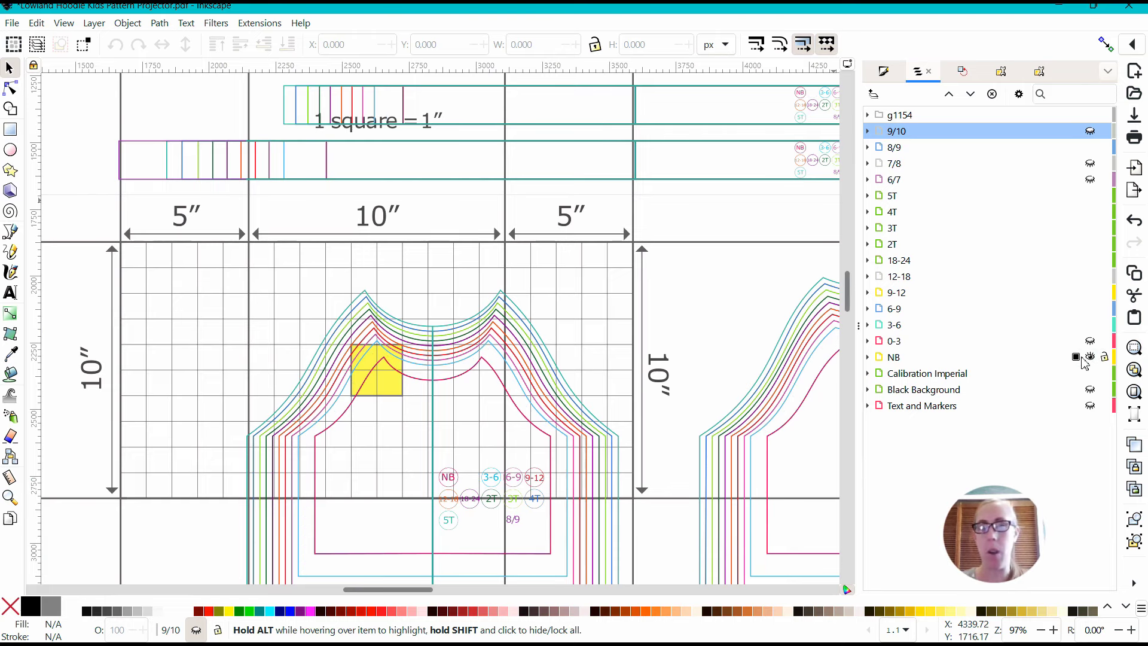
# Toggle the NB layer's visibility off and on, and lock and unlock the layer.
pyautogui.click(1090, 357)
pyautogui.click(1090, 357)
pyautogui.click(1090, 357)
pyautogui.click(1090, 357)
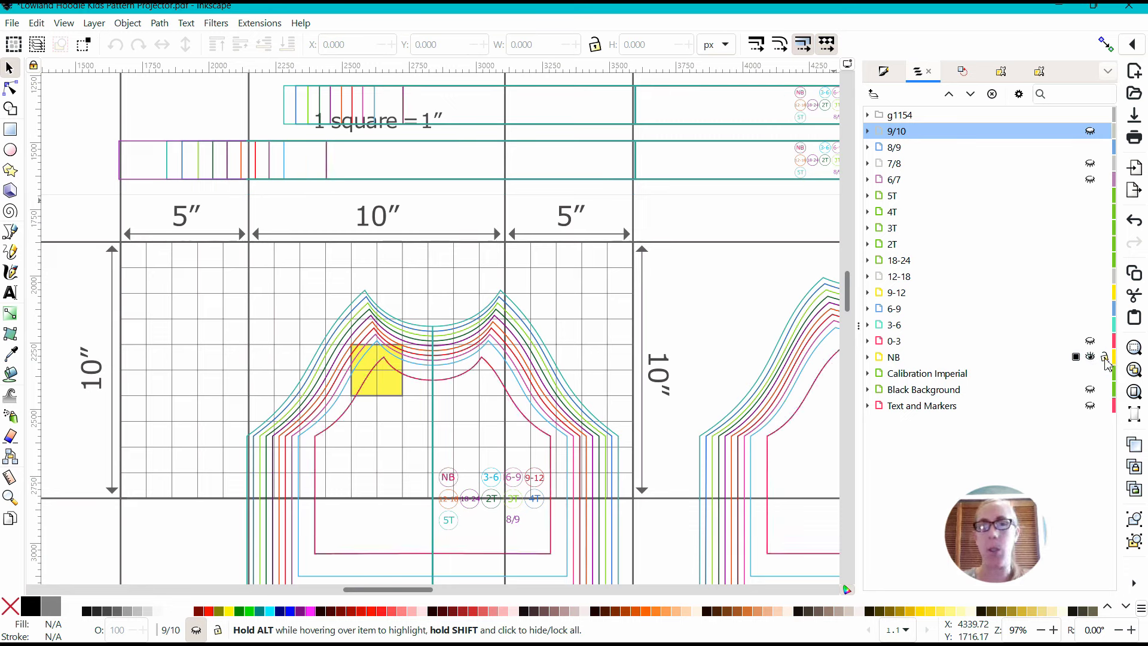
pyautogui.click(1105, 358)
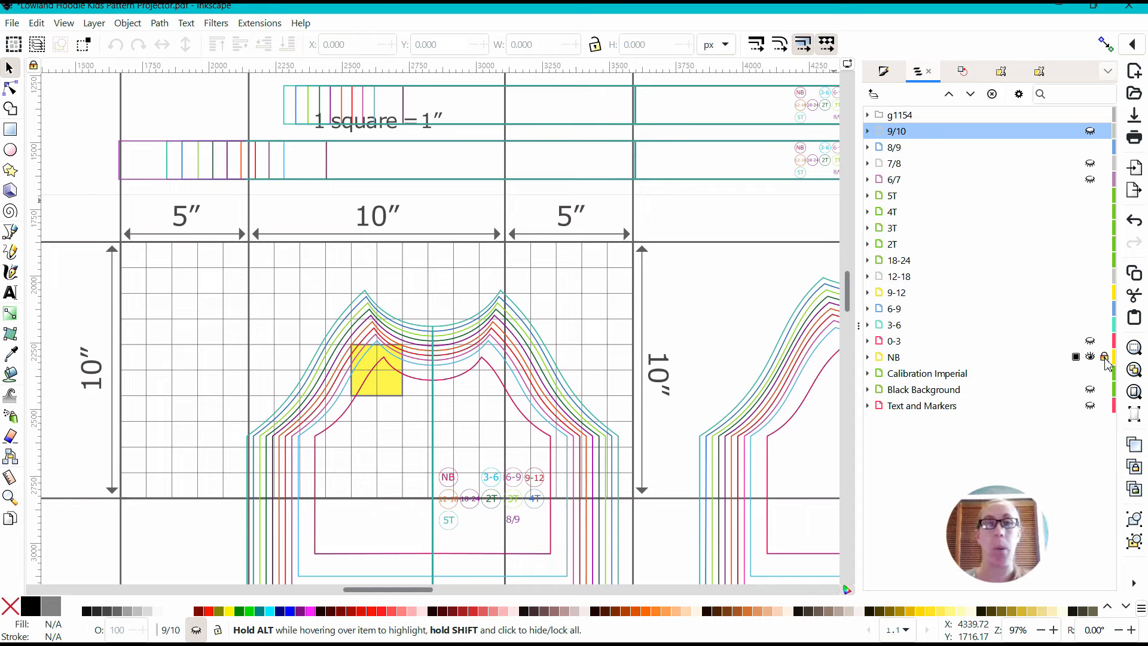
pyautogui.click(1105, 357)
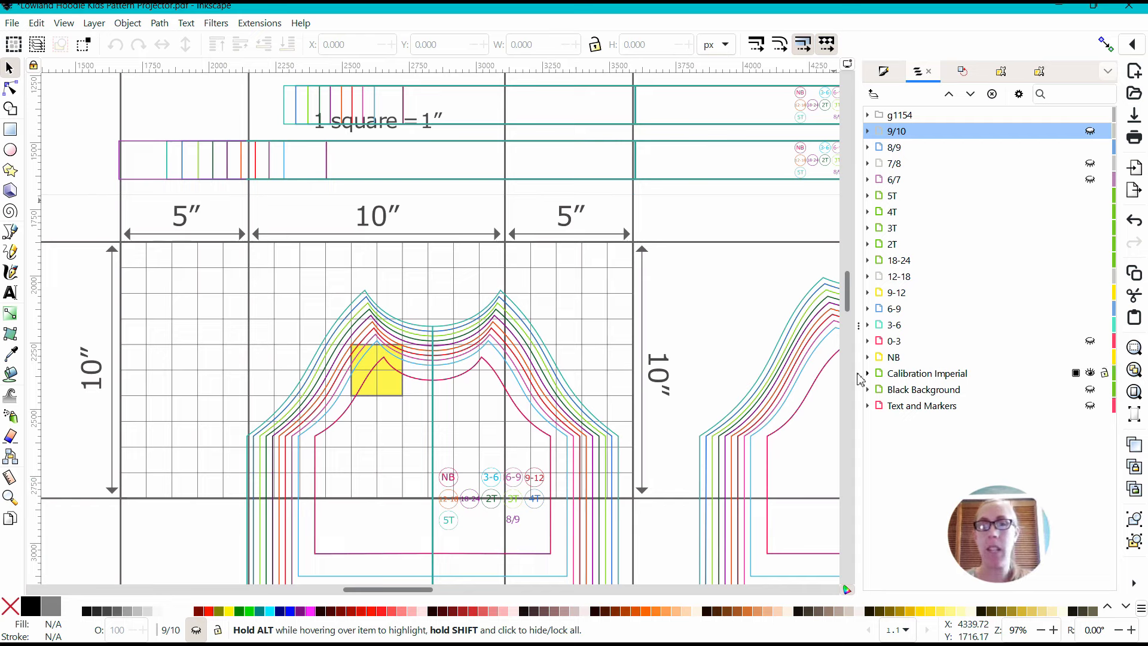
# Hide and reshow the Calibration Imperial layer, and lower its opacity to about 40% before restoring it to 100%.
pyautogui.click(1090, 374)
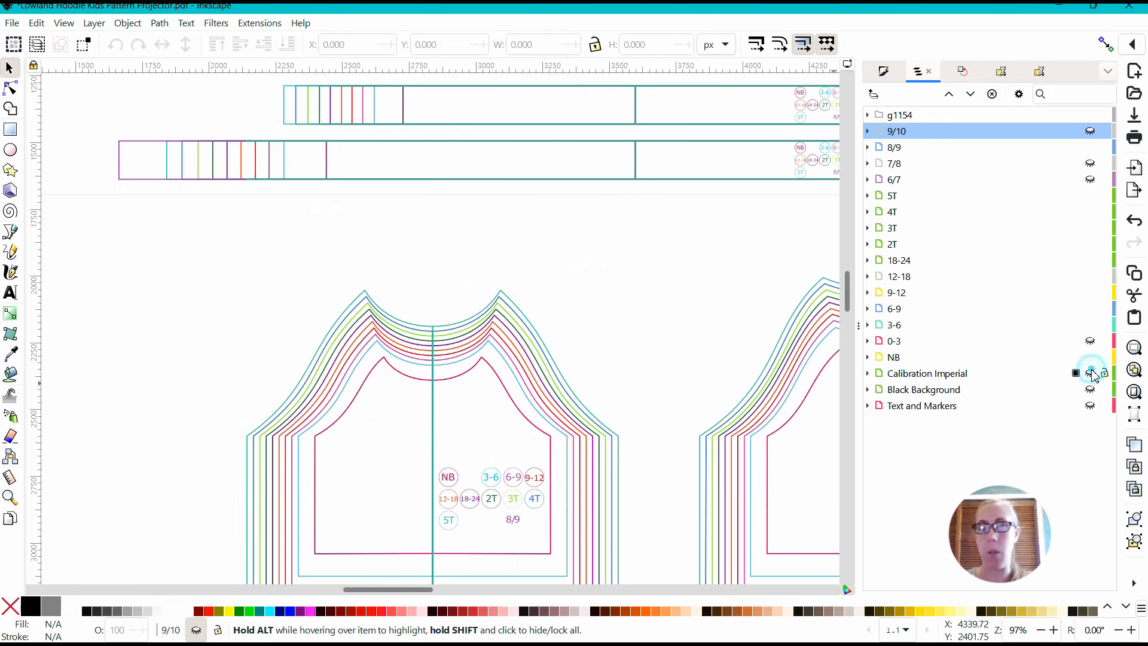
pyautogui.click(1091, 374)
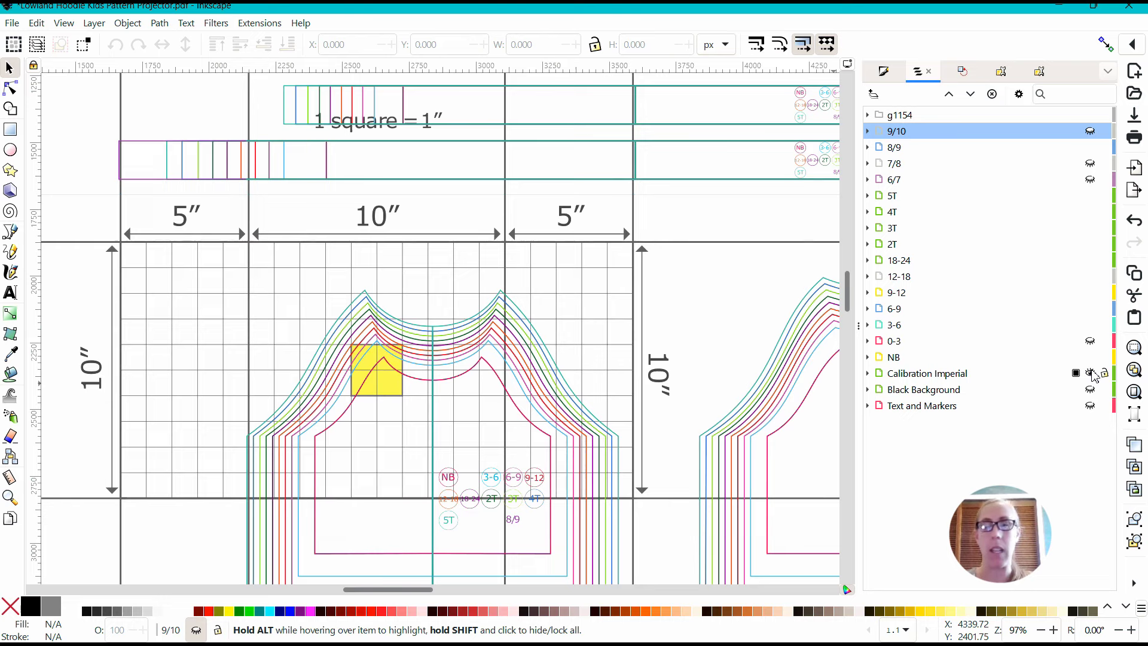
pyautogui.click(1075, 373)
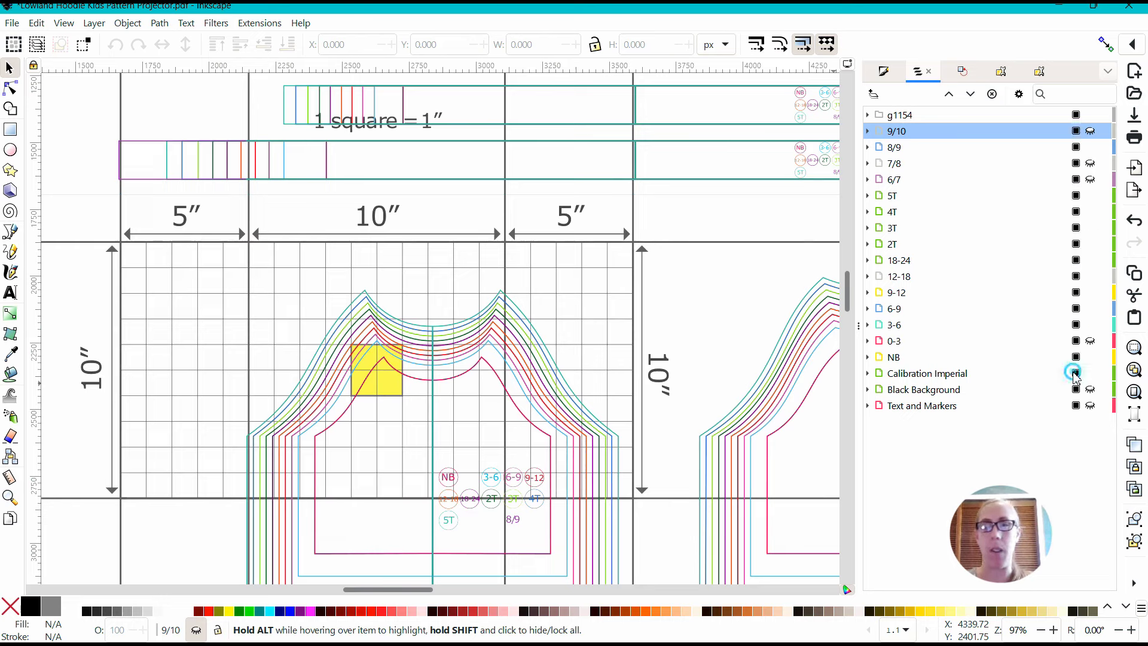
pyautogui.click(1126, 158)
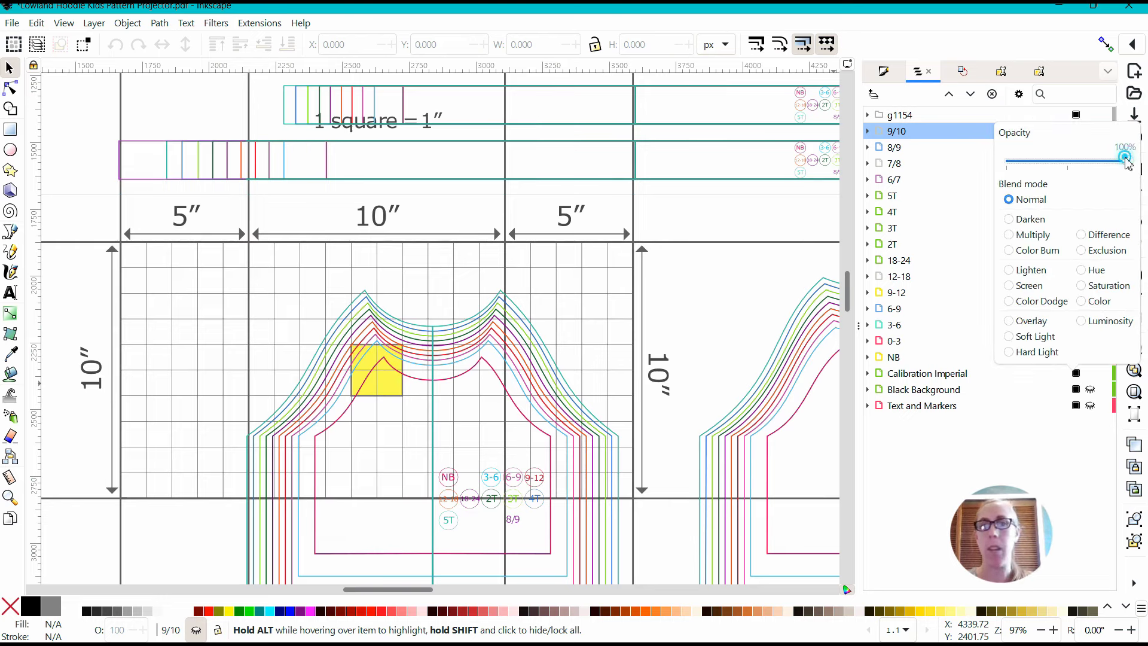
pyautogui.moveTo(1127, 161); pyautogui.dragTo(1054, 173)
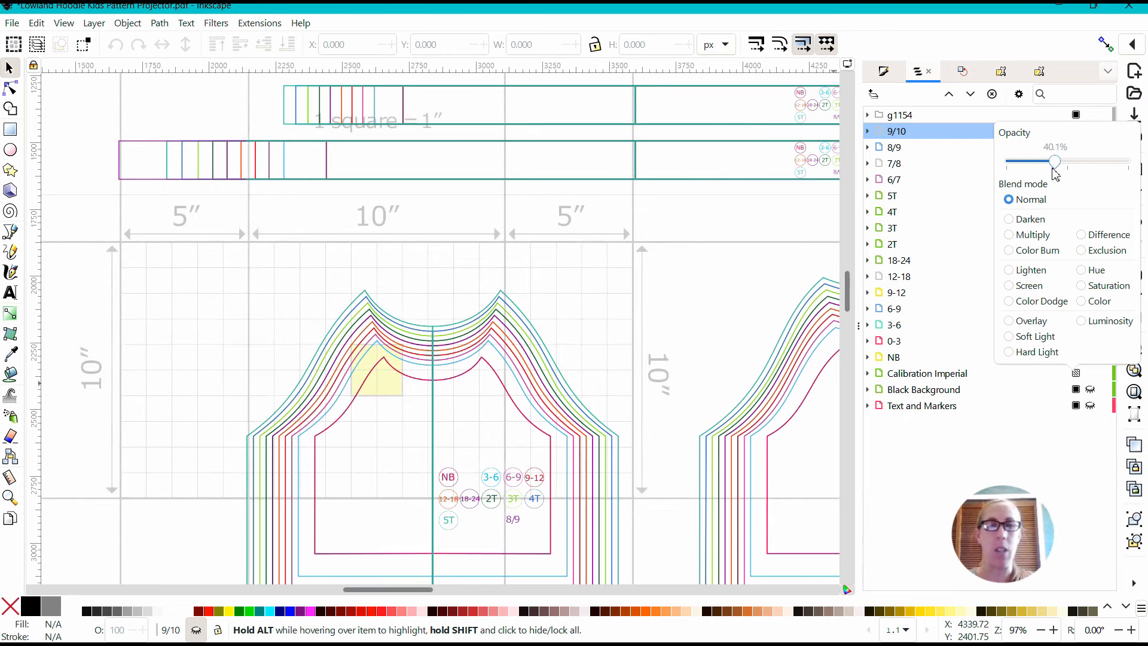
pyautogui.moveTo(1054, 174); pyautogui.dragTo(1140, 154)
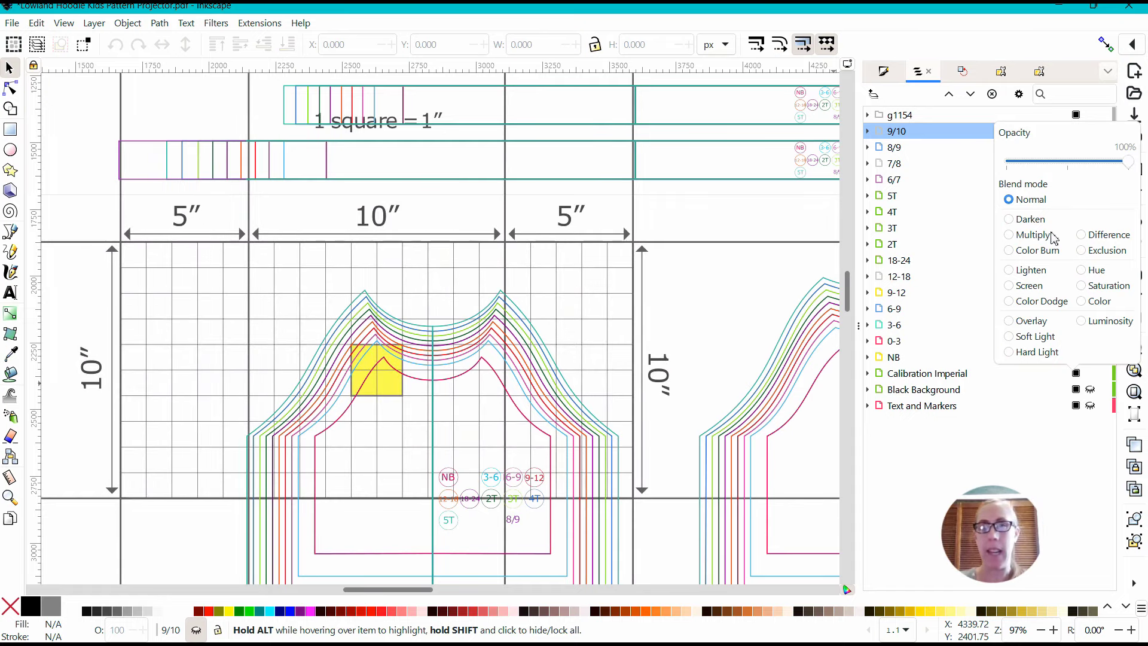
pyautogui.click(1001, 384)
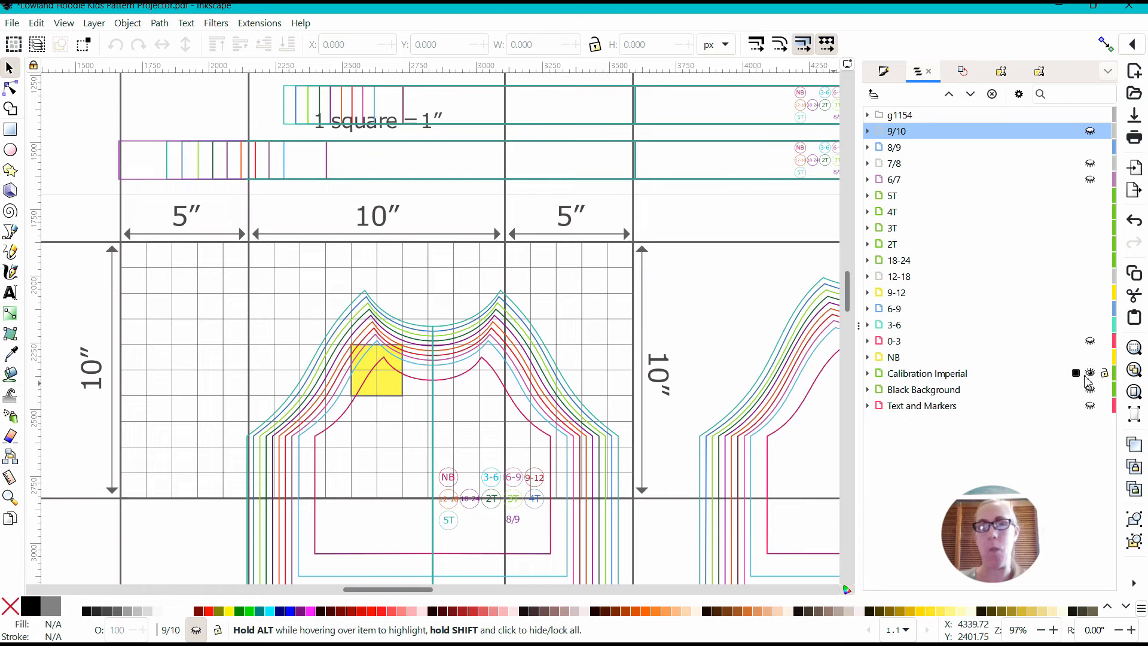
# Lock and unlock the Calibration Imperial layer, and expand and collapse the 7/8 layer to view its objects.
pyautogui.click(1104, 374)
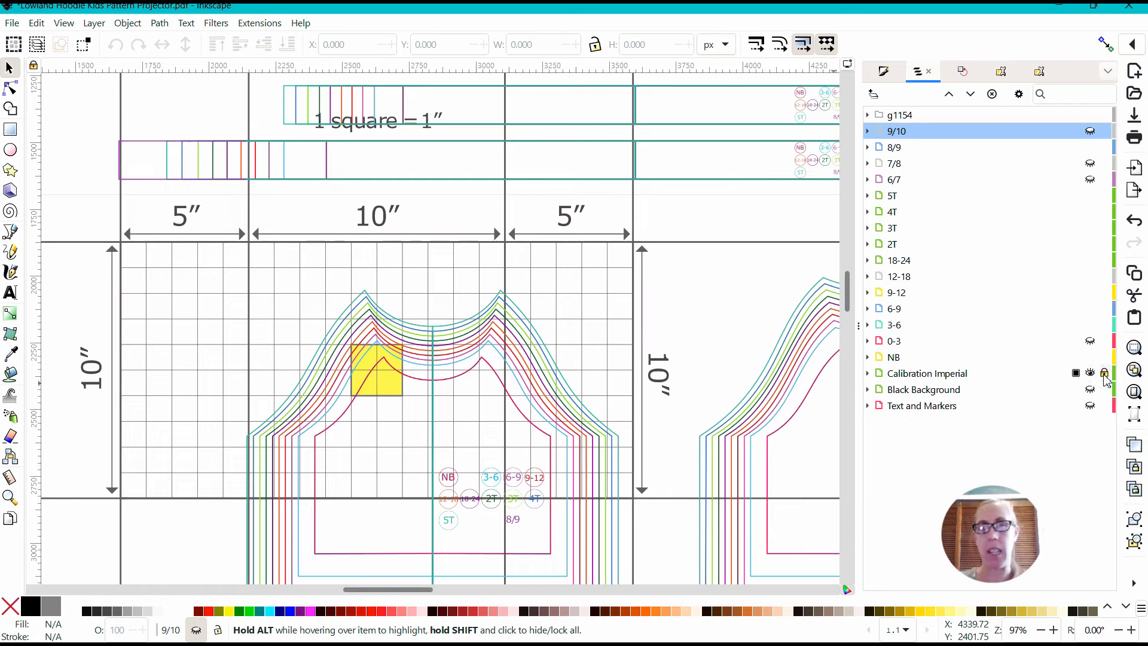
pyautogui.click(1103, 375)
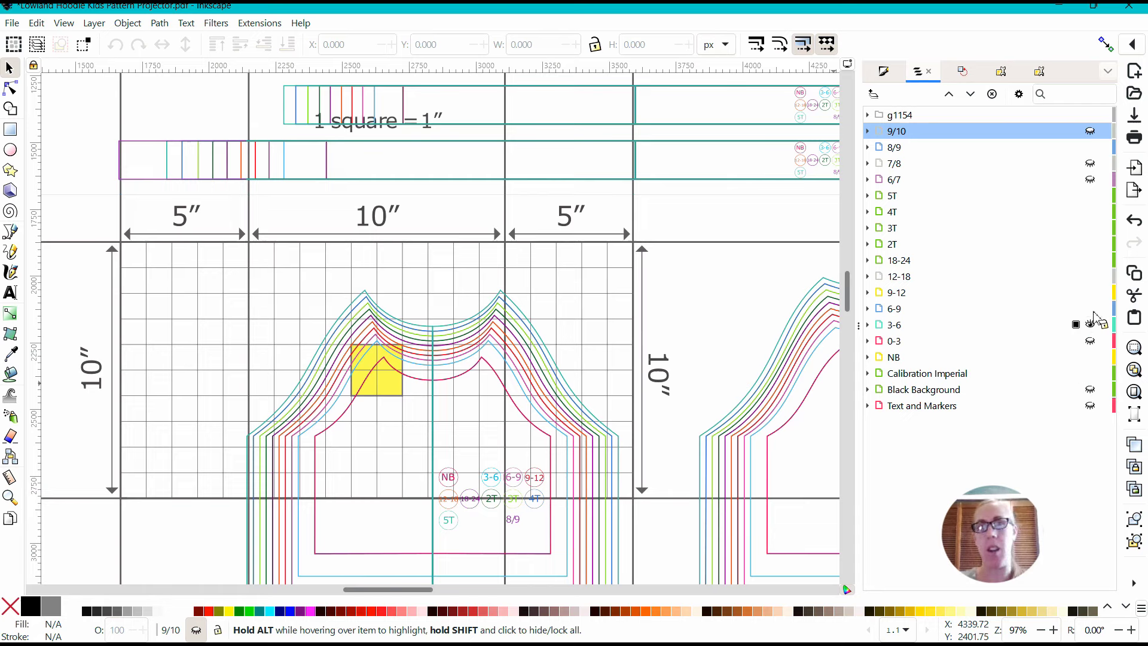
pyautogui.click(868, 163)
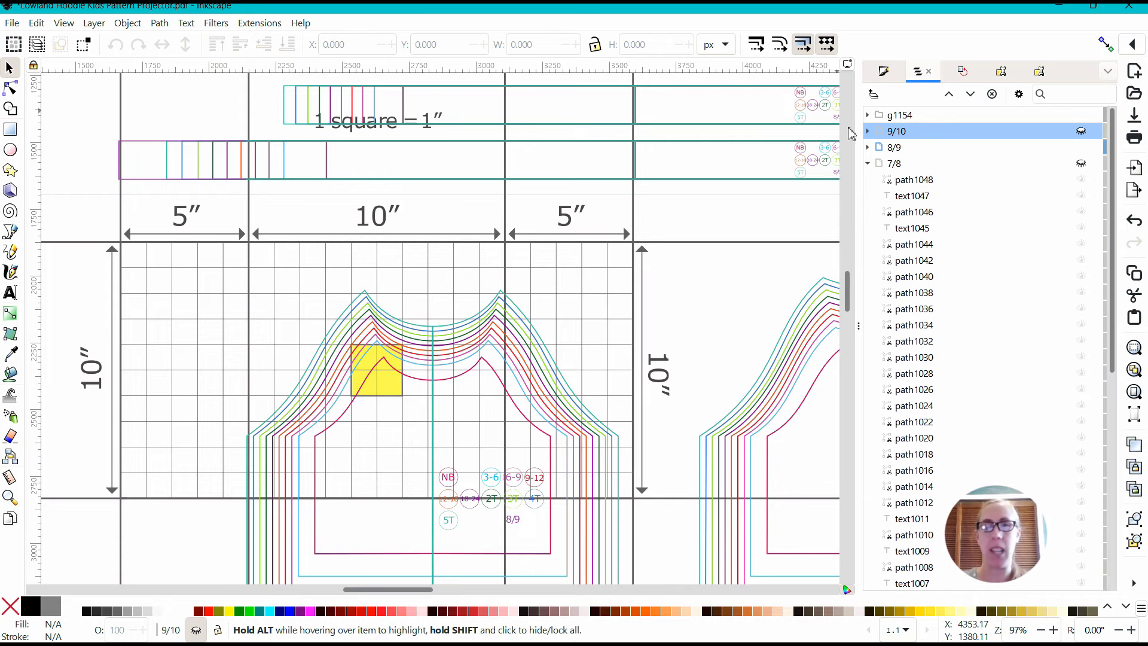
pyautogui.click(868, 164)
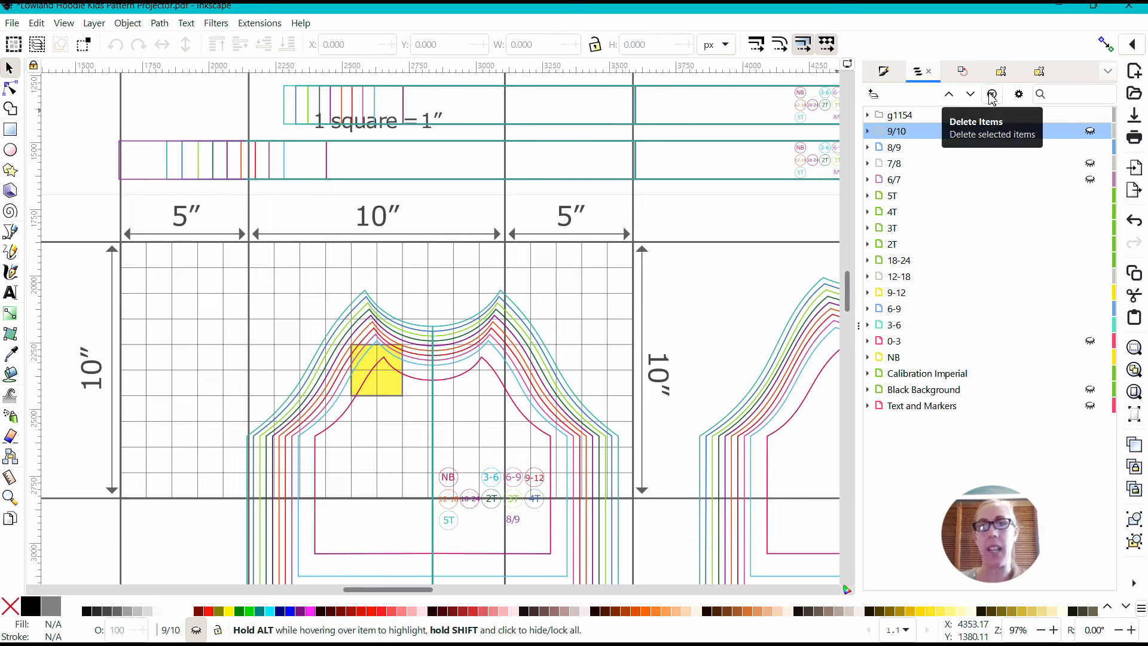
# Lock all layers other than 9/10 and unlock them again.
pyautogui.rightClick(920, 133)
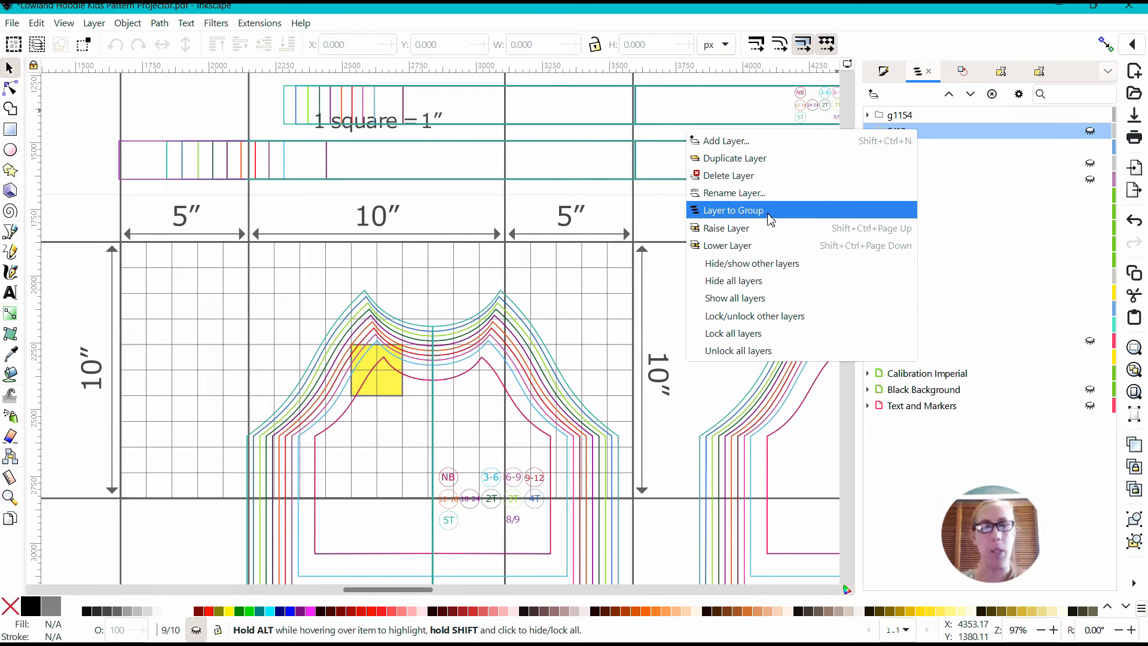
pyautogui.click(783, 323)
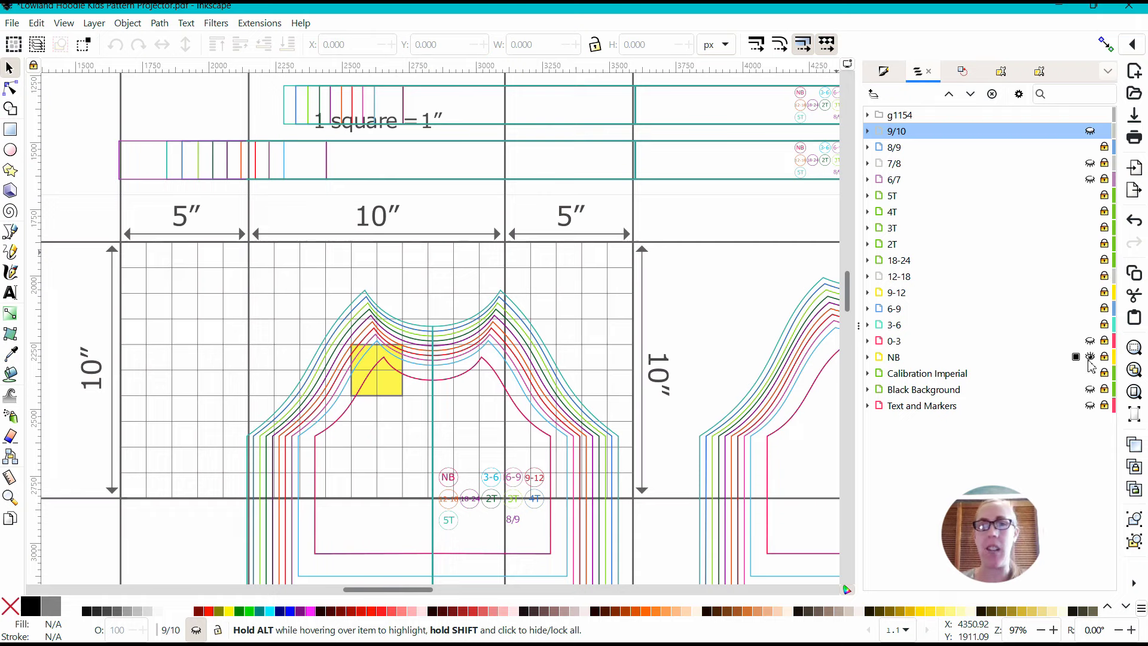
pyautogui.rightClick(893, 133)
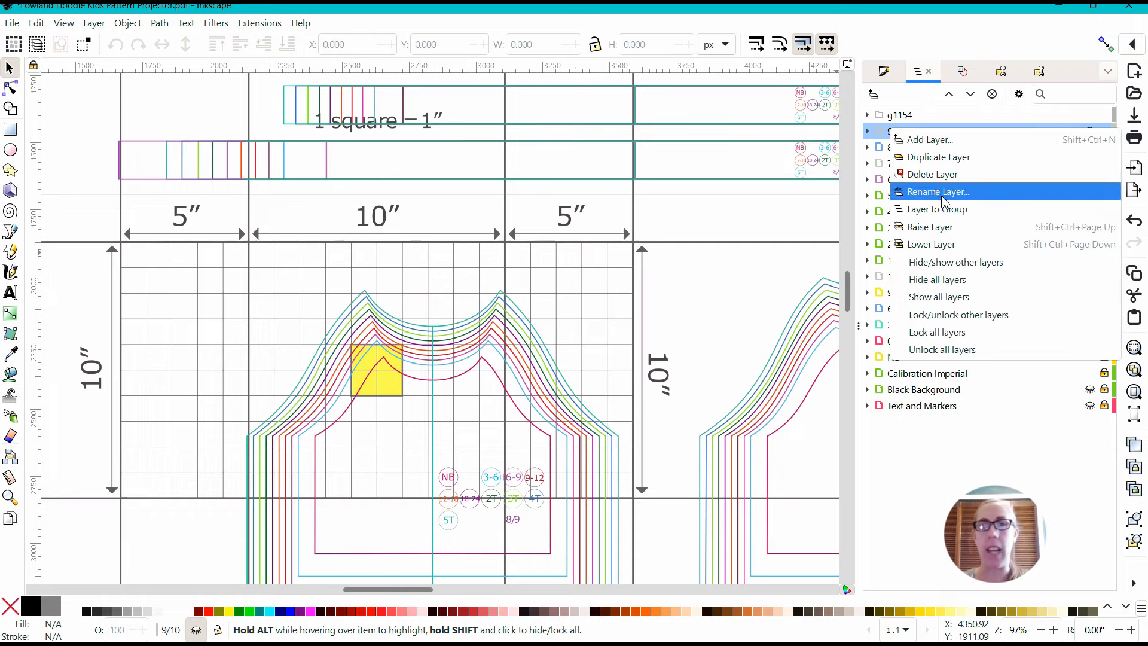
pyautogui.click(981, 322)
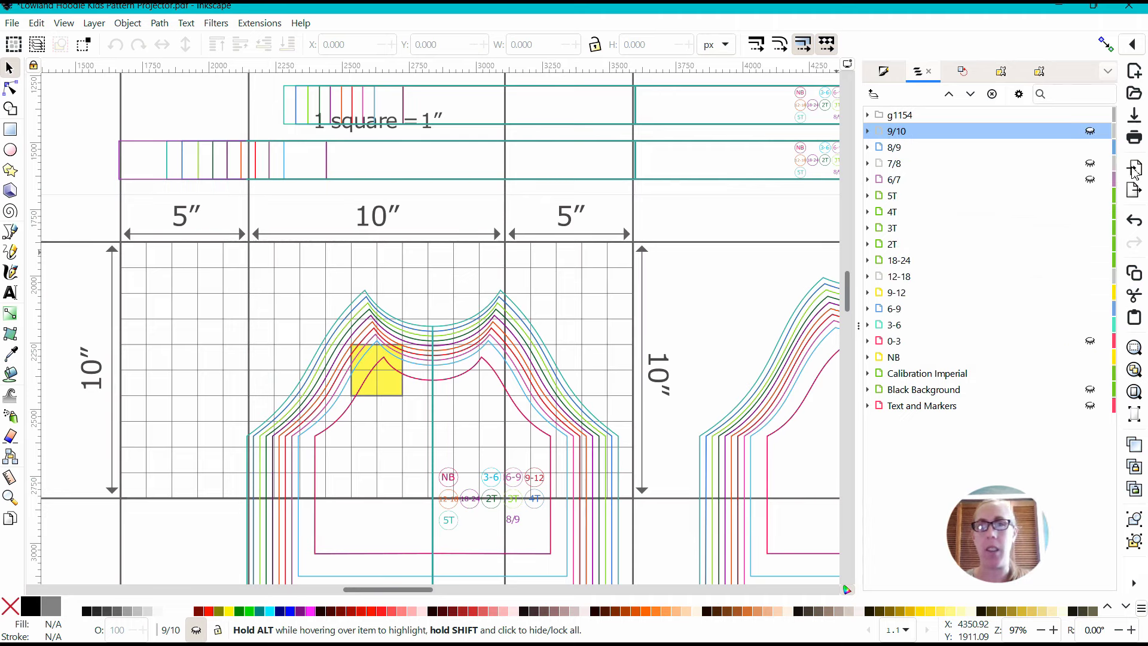
# Lock and unlock the 9/10 layer, and show the 7/8 and 6/7 layers.
pyautogui.click(1105, 131)
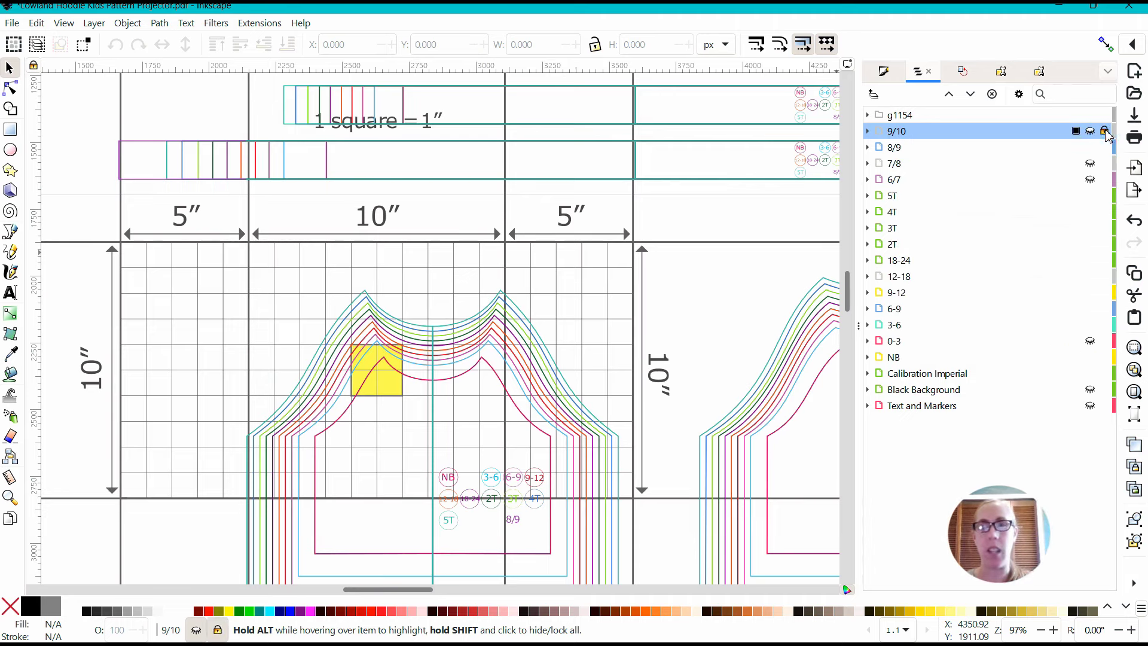
pyautogui.click(1105, 131)
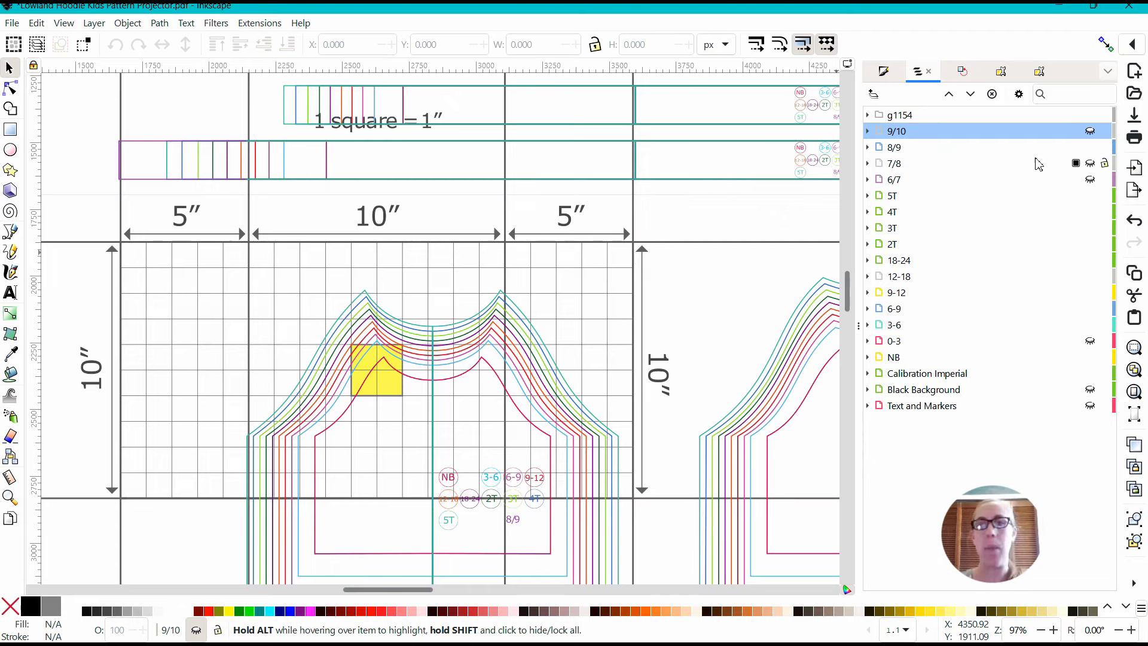
pyautogui.click(1090, 164)
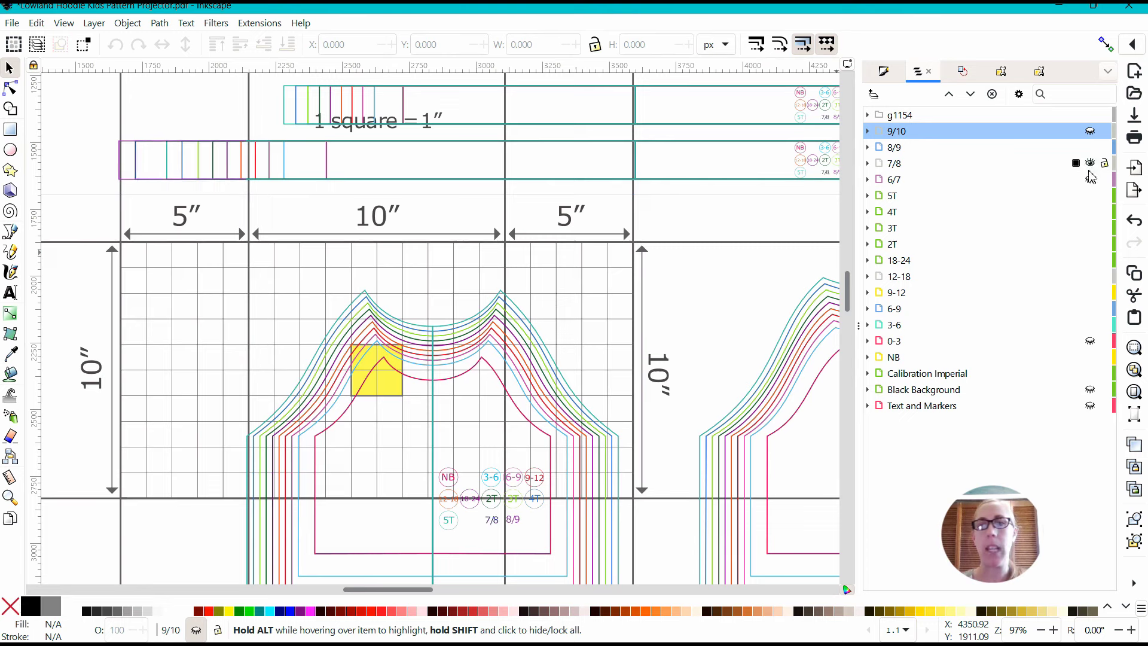
pyautogui.click(1090, 179)
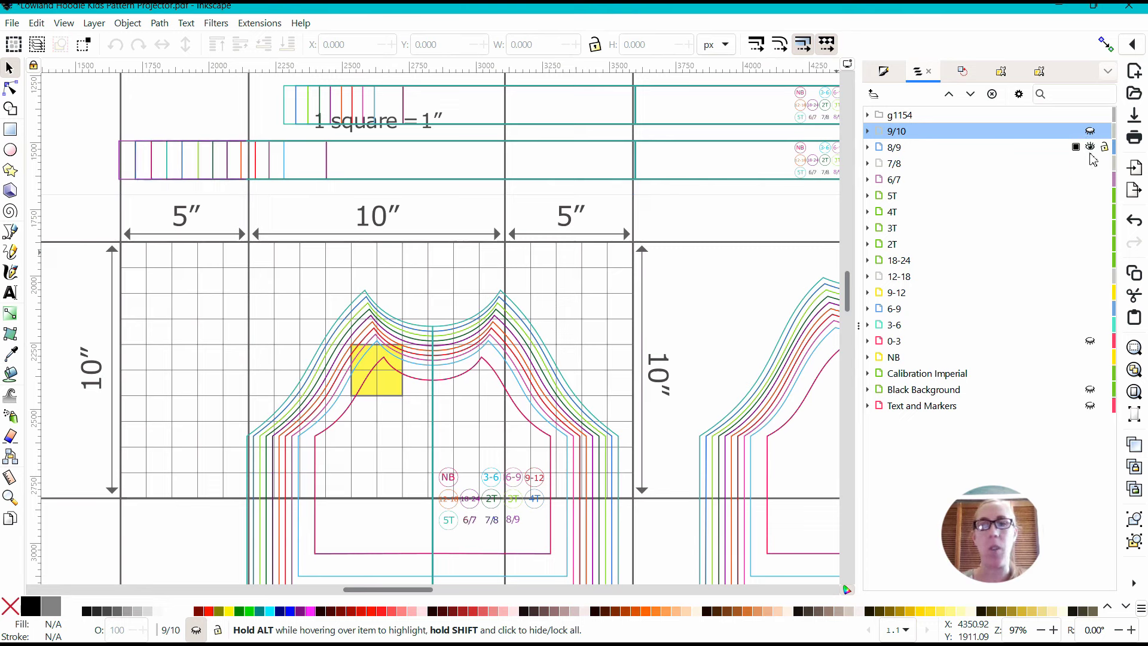
# Hide the 8/9 and 7/8 layers individually, and hide all layers other than 6/7.
pyautogui.click(1090, 148)
pyautogui.click(1090, 131)
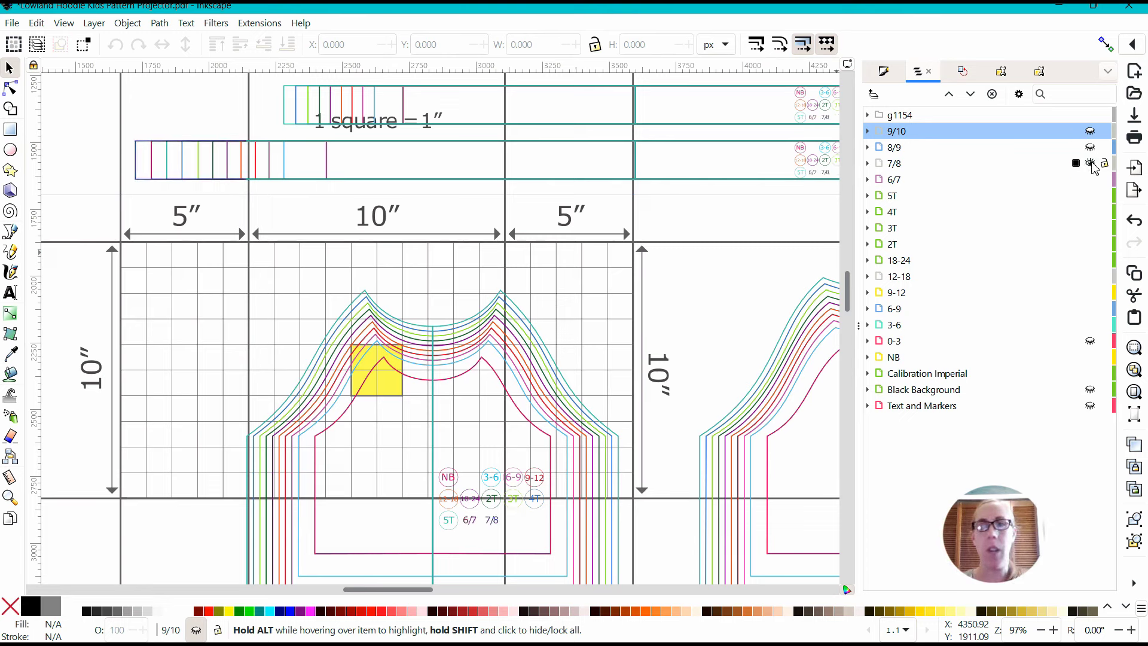
pyautogui.click(1090, 163)
pyautogui.rightClick(997, 184)
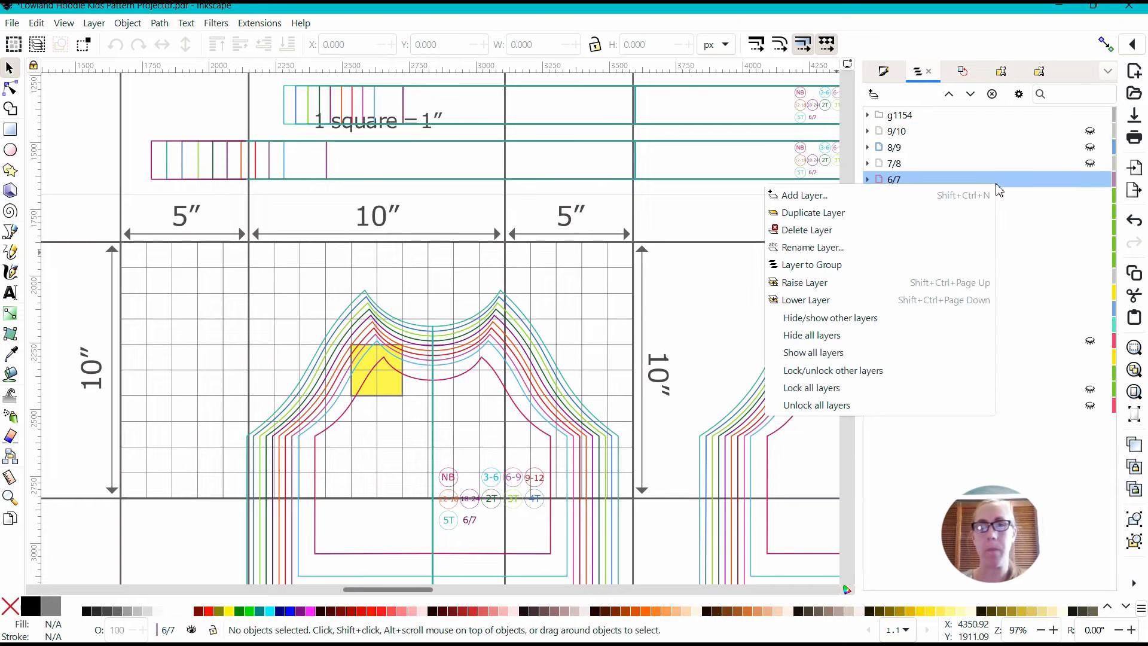
pyautogui.click(875, 325)
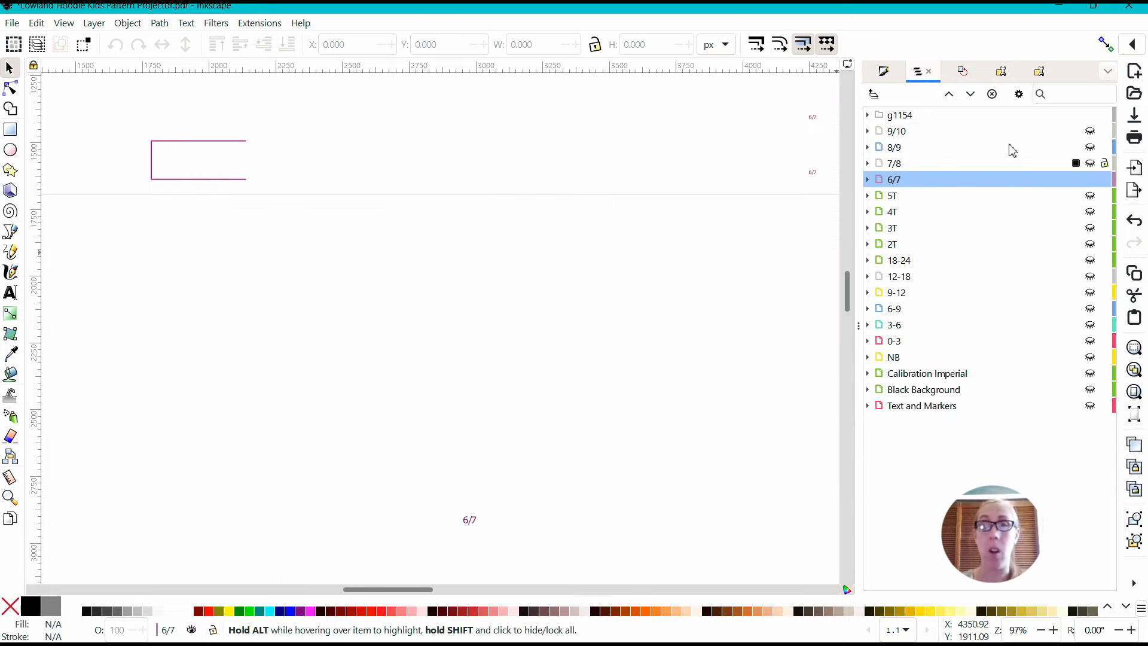
# Show the 5T layer and make the Layers and Objects dialog narrower.
pyautogui.click(1090, 197)
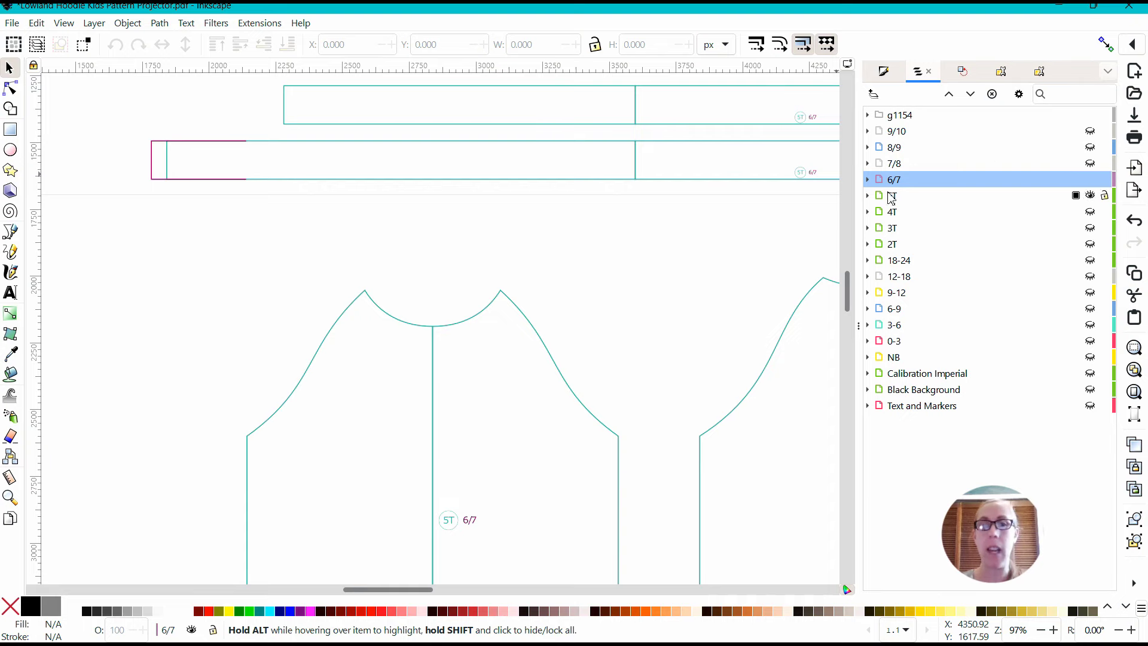
pyautogui.scroll(-3, 660, 234)
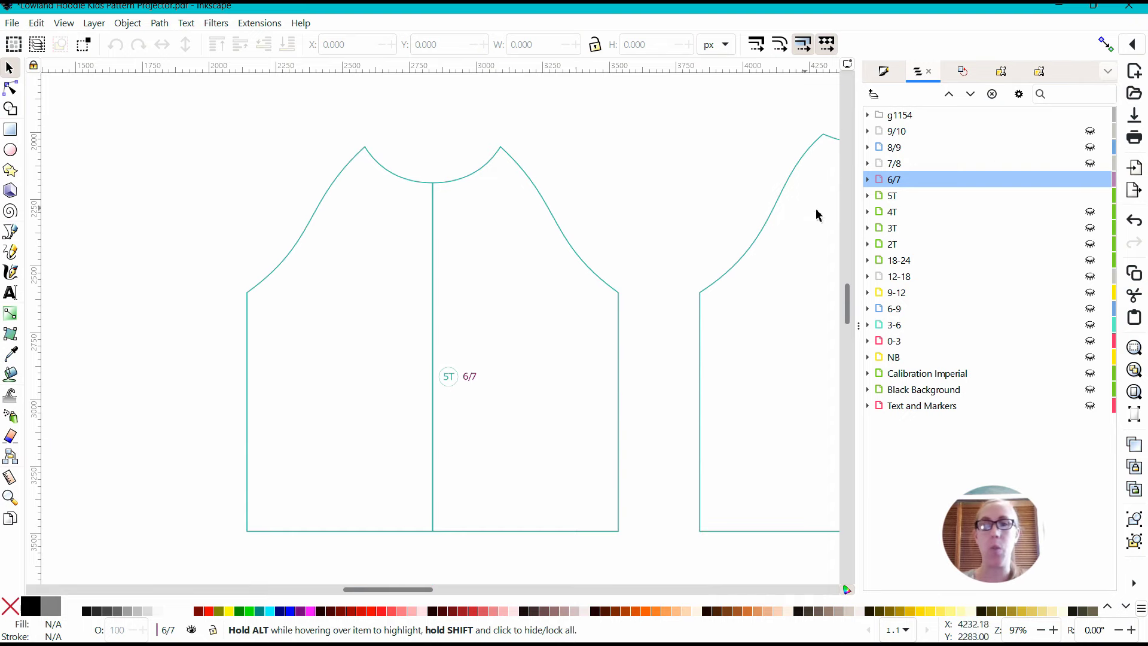
pyautogui.moveTo(860, 257); pyautogui.dragTo(895, 257)
# Show all layers of the pattern at once and hide them all again.
pyautogui.rightClick(928, 182)
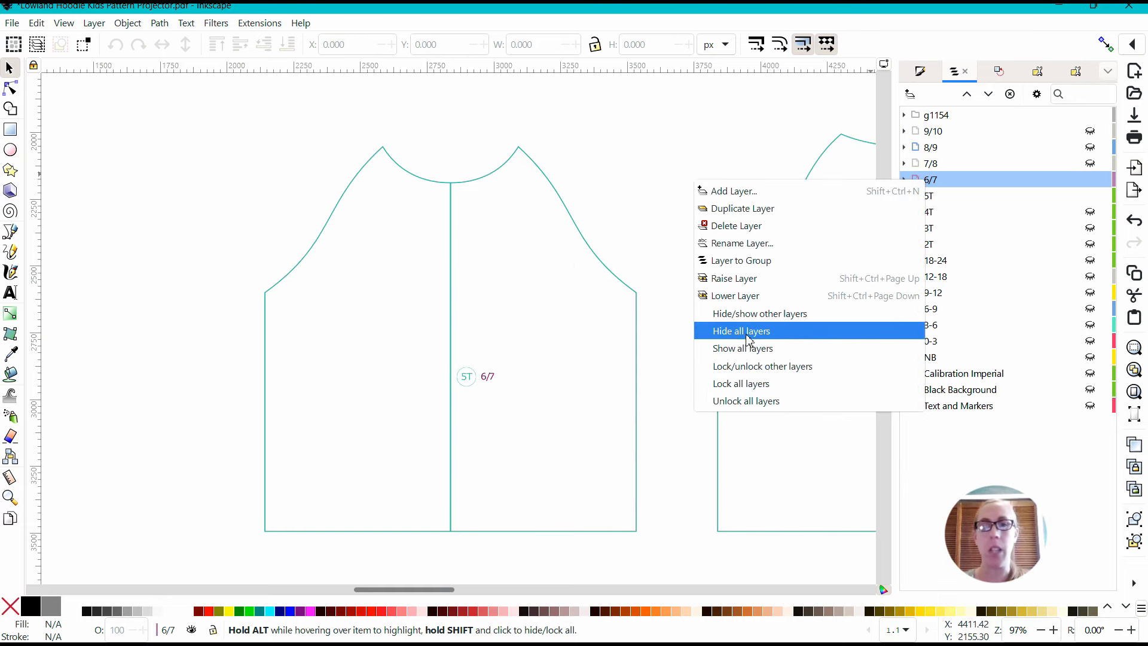
pyautogui.click(745, 350)
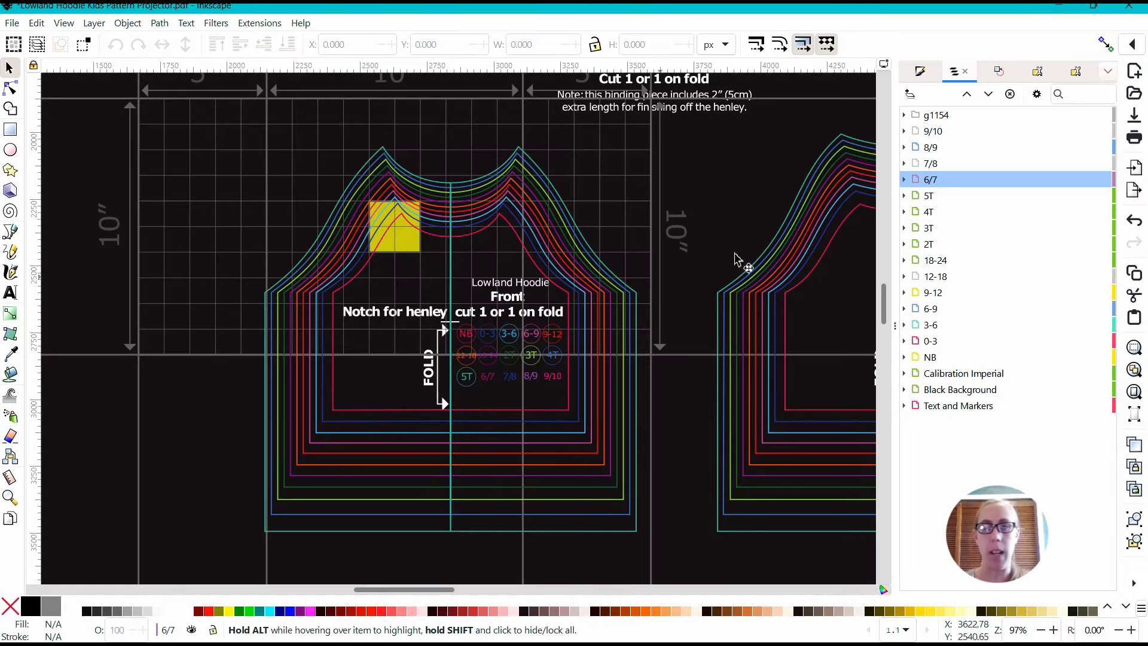
pyautogui.rightClick(933, 179)
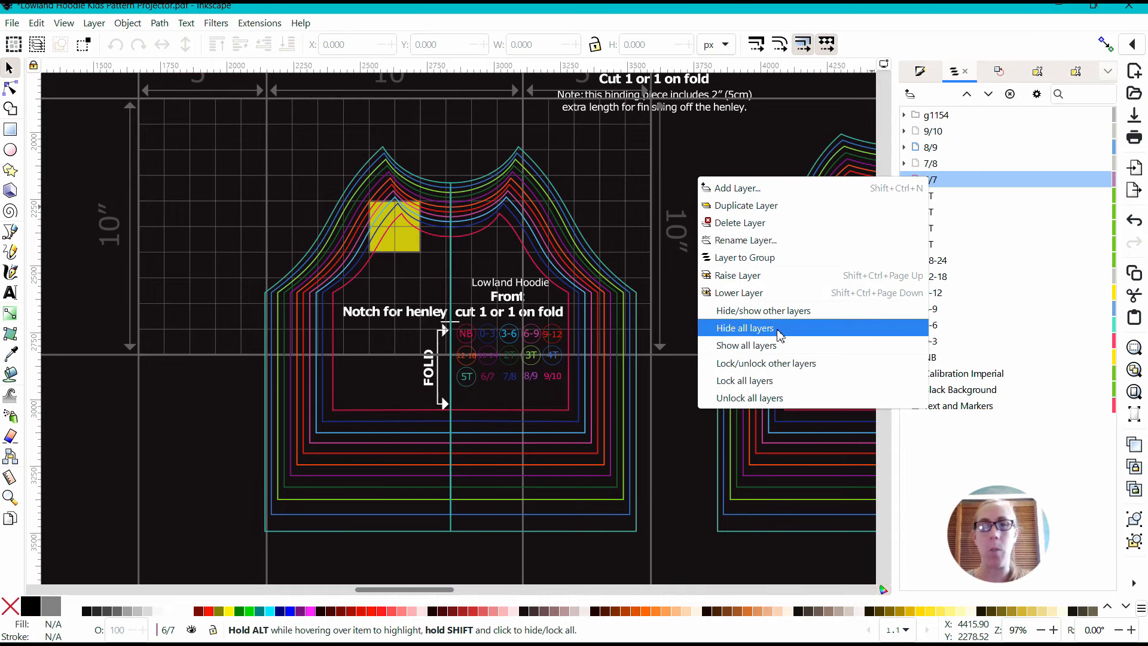
pyautogui.click(779, 334)
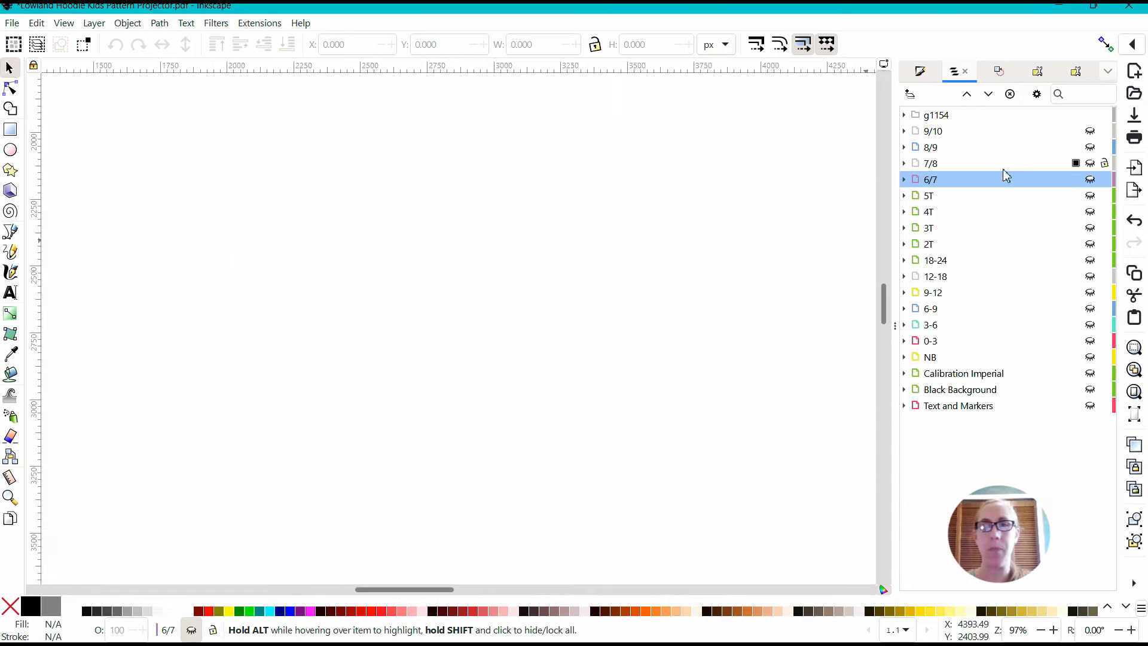
# Show the 6/7, Text and Markers, and 5T layers, and hide all layers other than 5T.
pyautogui.click(1090, 179)
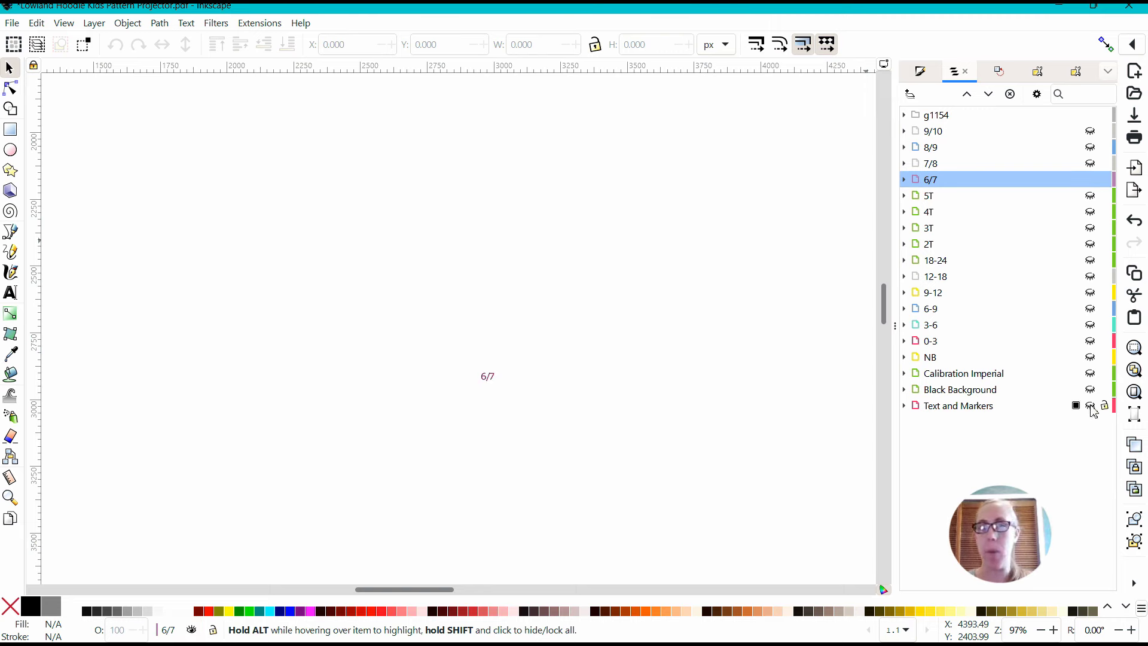
pyautogui.click(1090, 406)
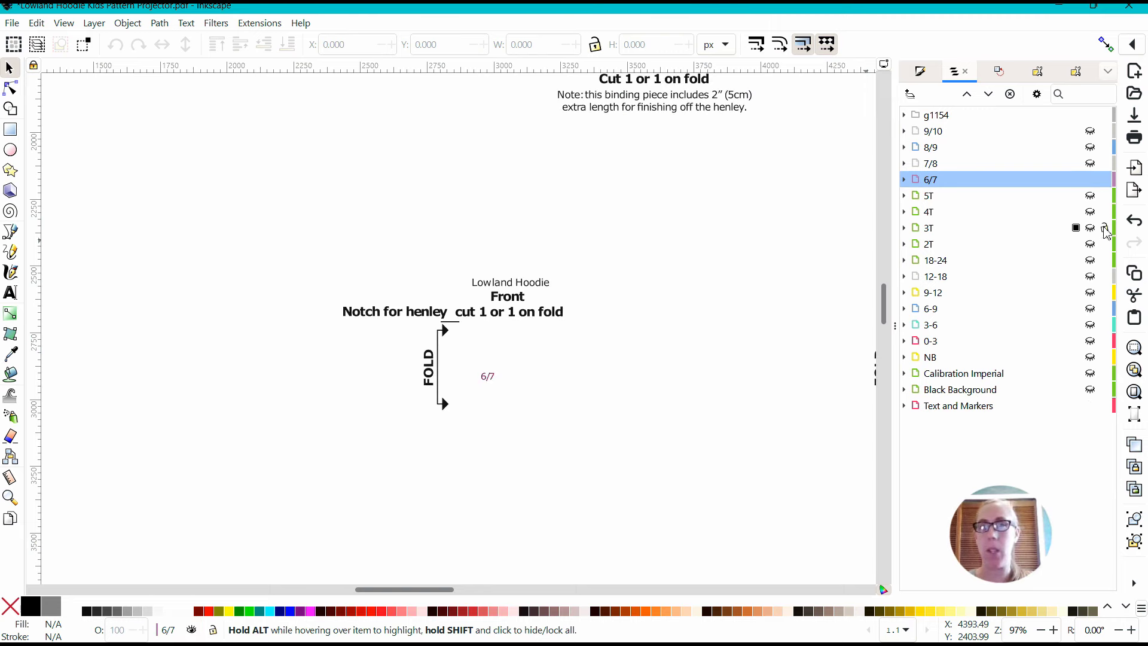
pyautogui.click(1091, 196)
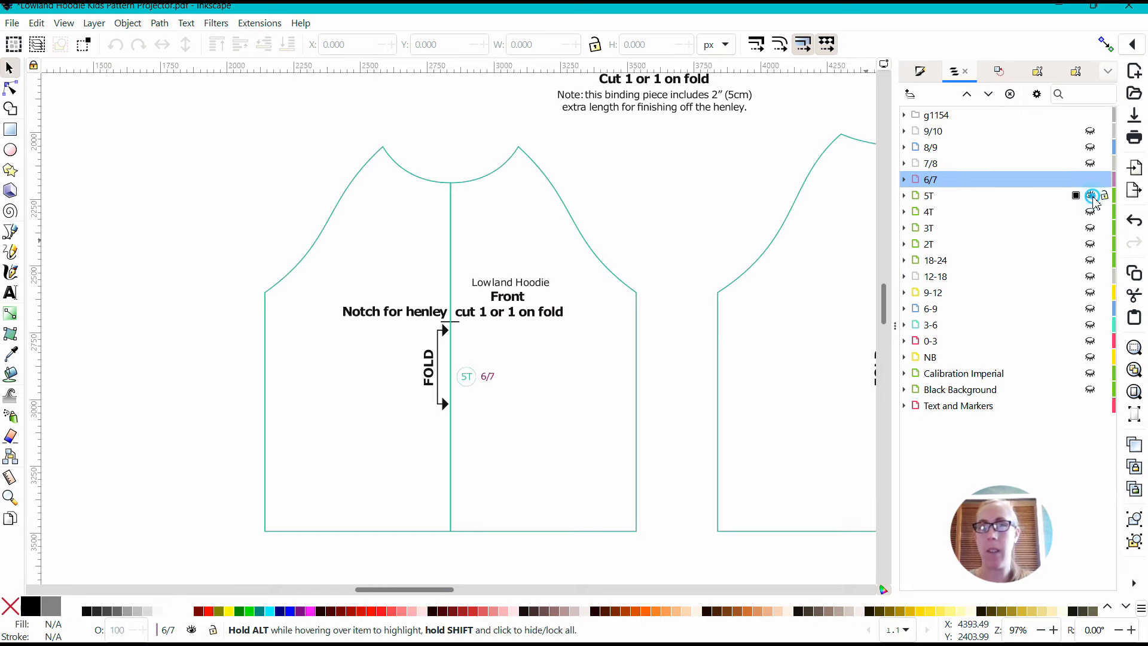
pyautogui.scroll(4, 859, 218)
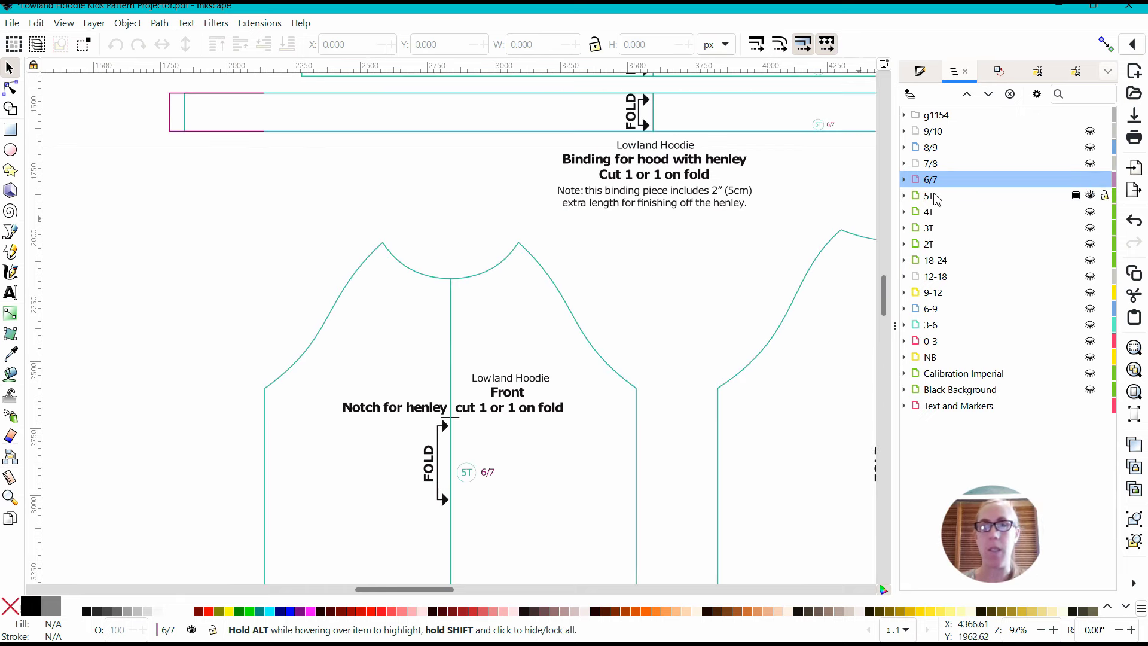
pyautogui.scroll(-4, 855, 308)
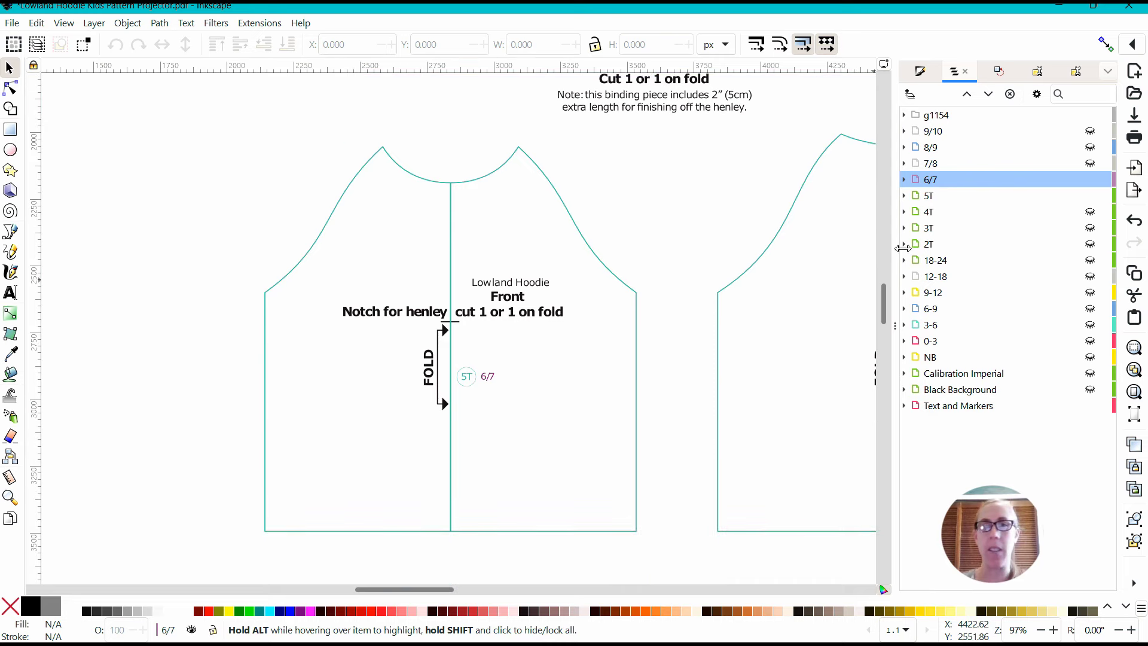
pyautogui.rightClick(934, 199)
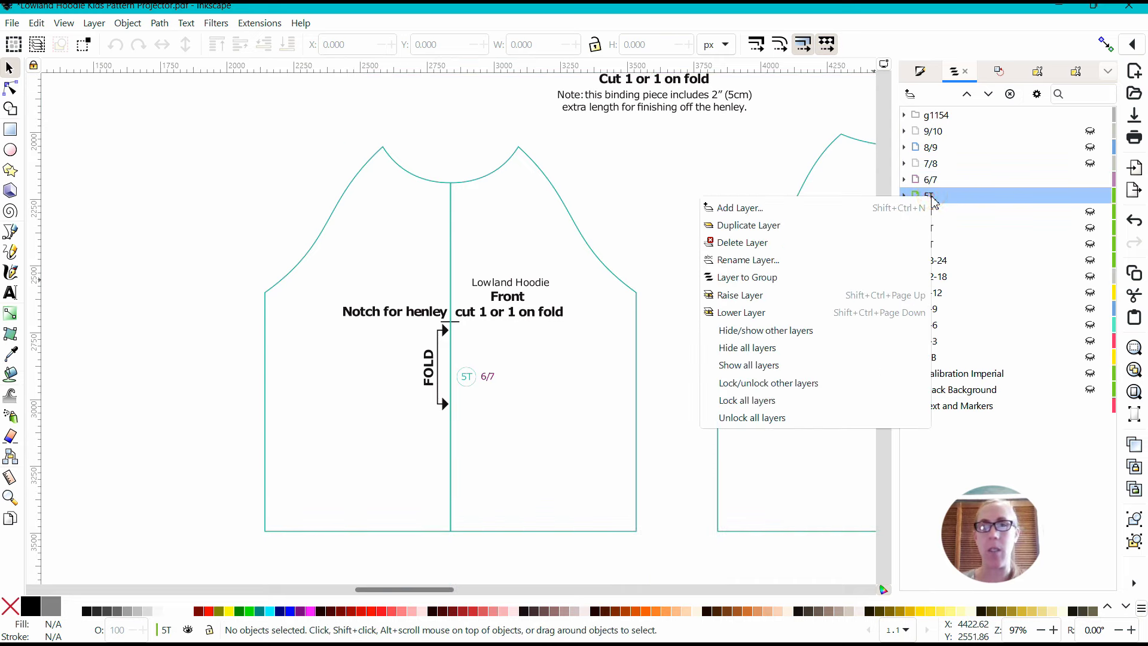
pyautogui.click(790, 337)
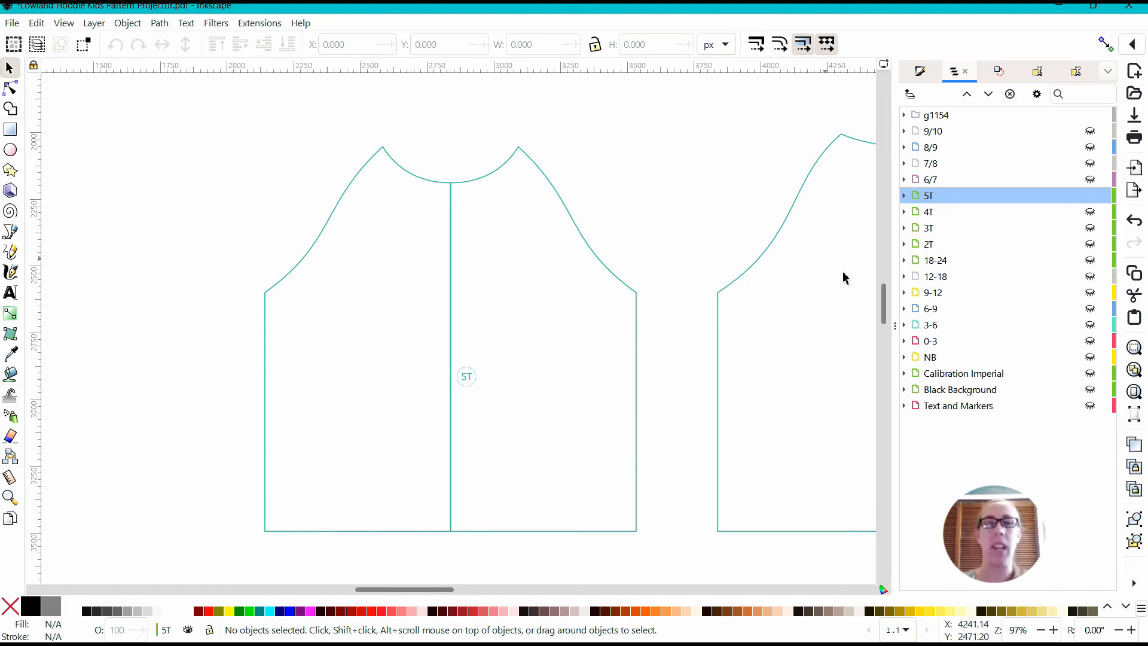
# Show the 9/10, 8/9, 7/8, 6/7, 4T, 3T, 18-24, 12-18 and 9-12 layers.
pyautogui.click(1089, 130)
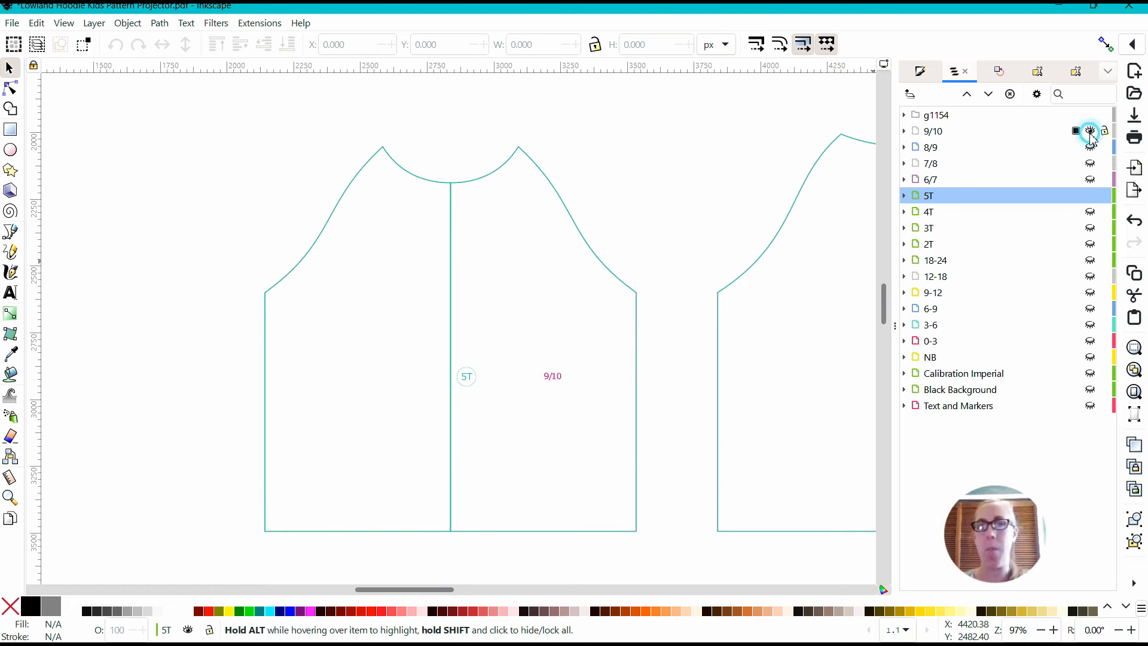
pyautogui.click(1091, 148)
pyautogui.click(1090, 164)
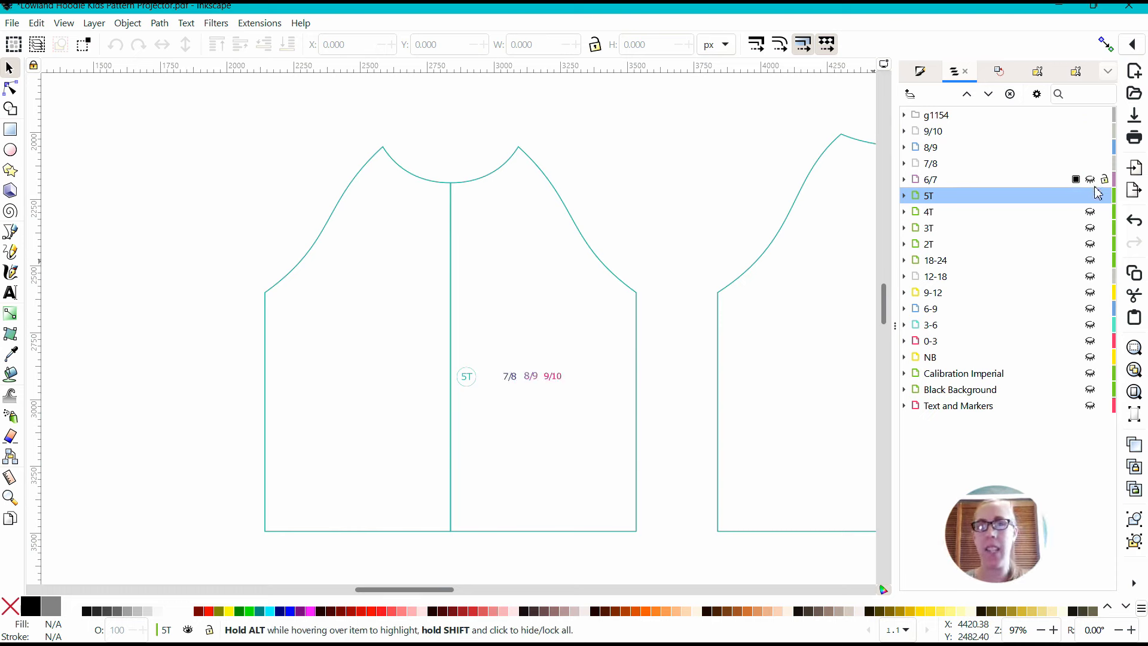
pyautogui.click(1091, 179)
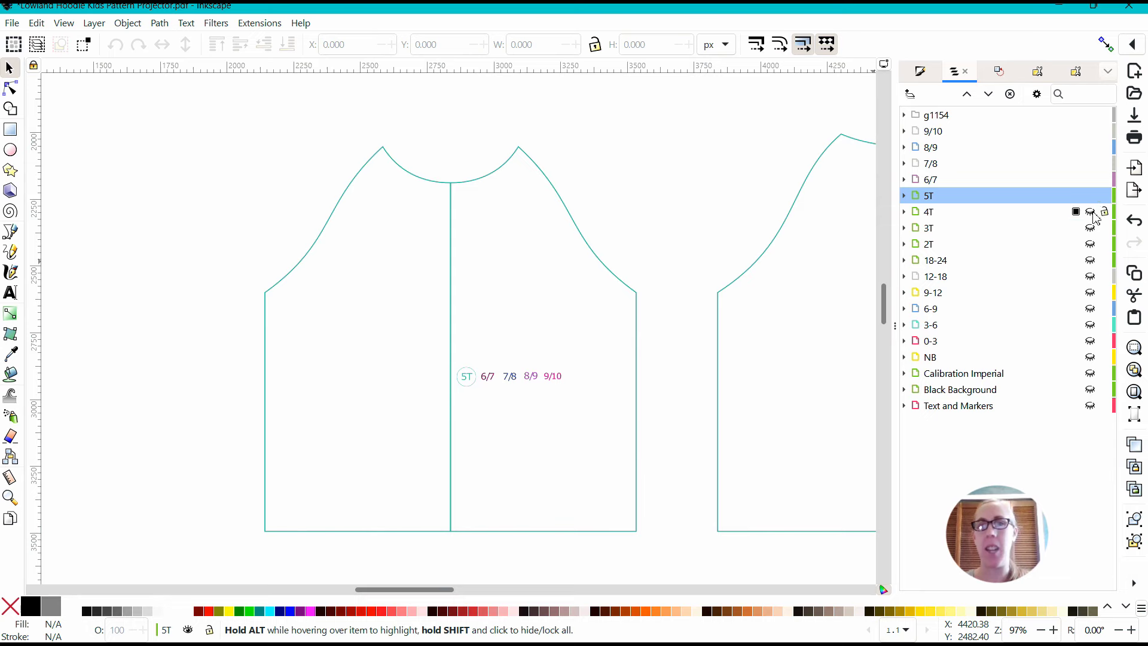
pyautogui.click(1090, 212)
pyautogui.click(1090, 228)
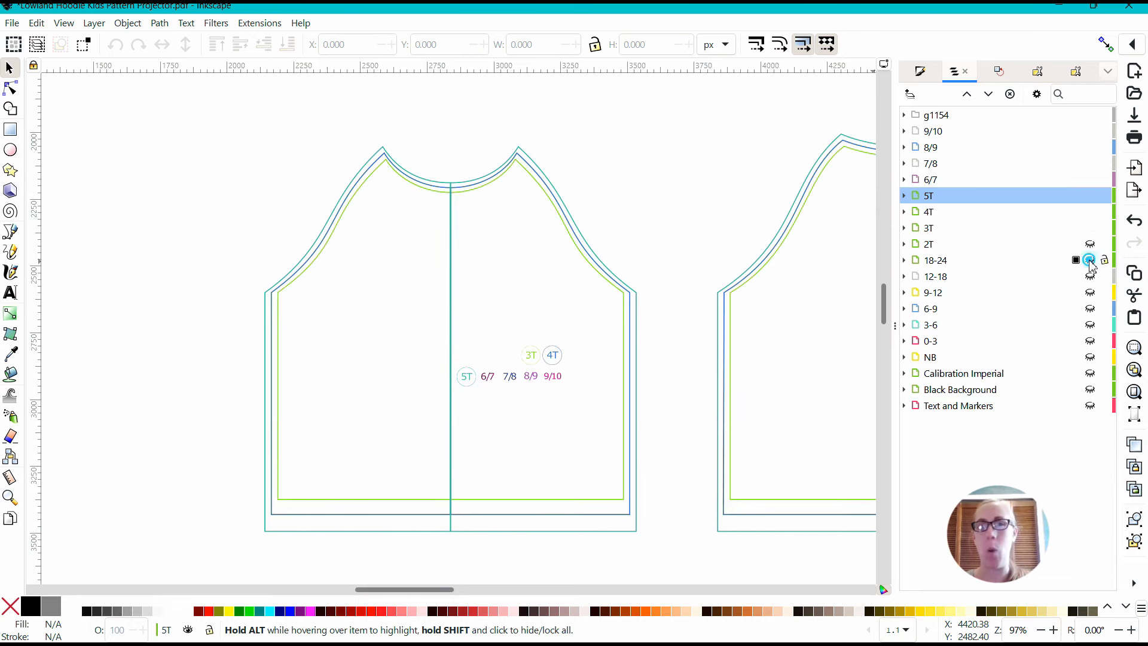
pyautogui.click(1090, 261)
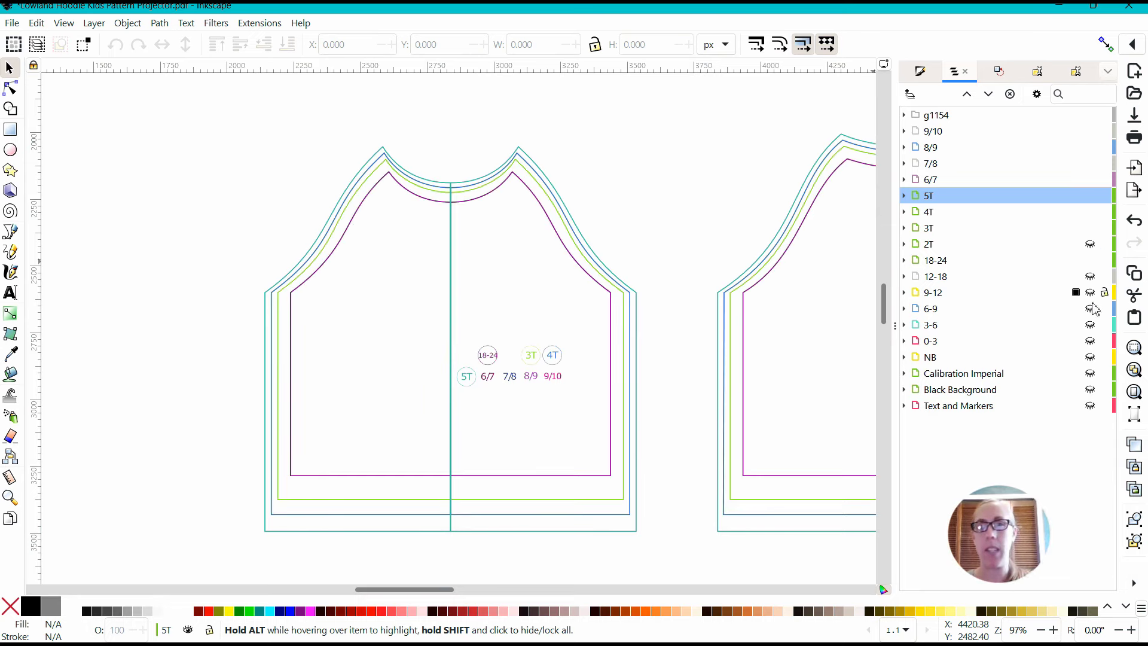
pyautogui.click(1090, 277)
pyautogui.click(1090, 292)
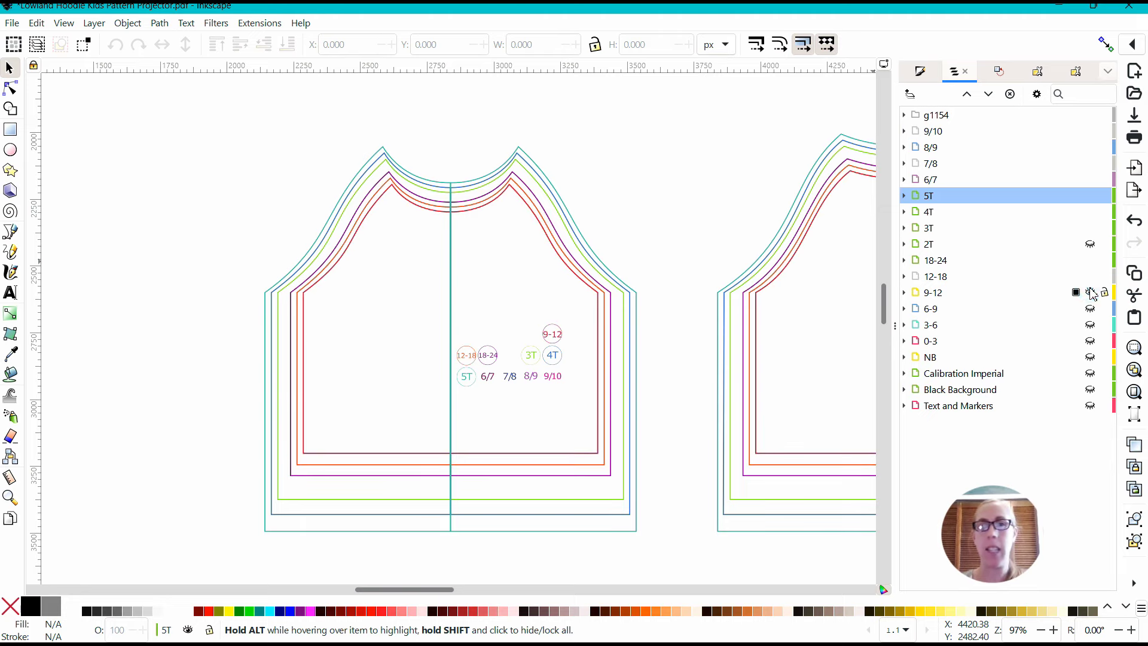
# Hide all layers other than 18-24.
pyautogui.rightClick(921, 261)
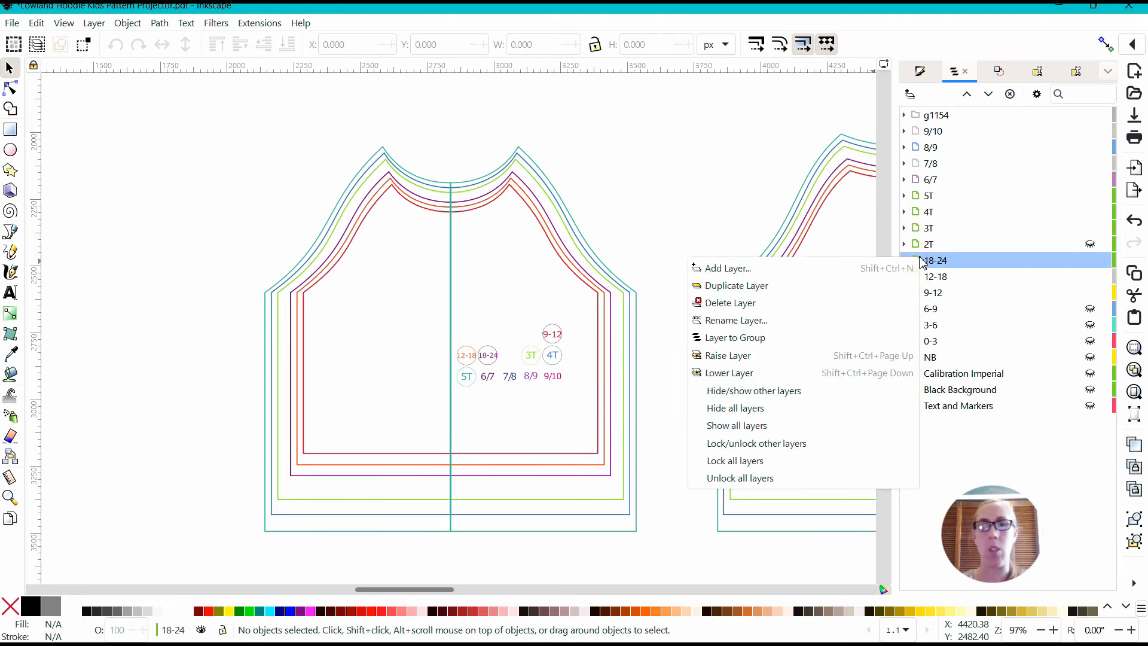
pyautogui.click(753, 397)
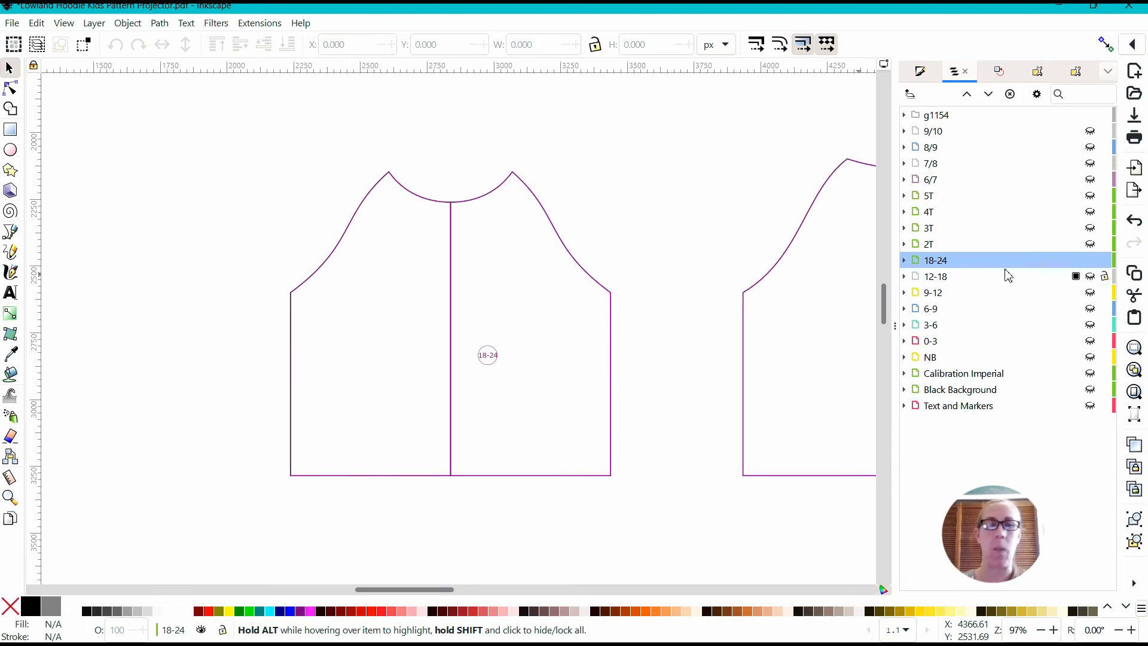
pyautogui.click(96, 24)
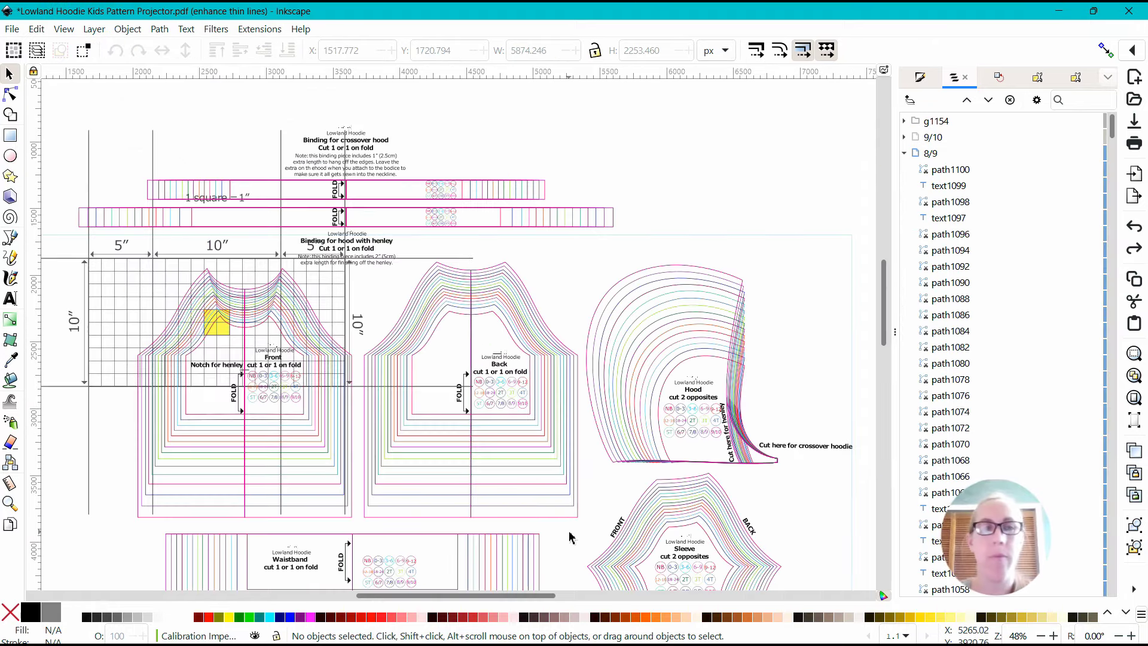
pyautogui.click(95, 30)
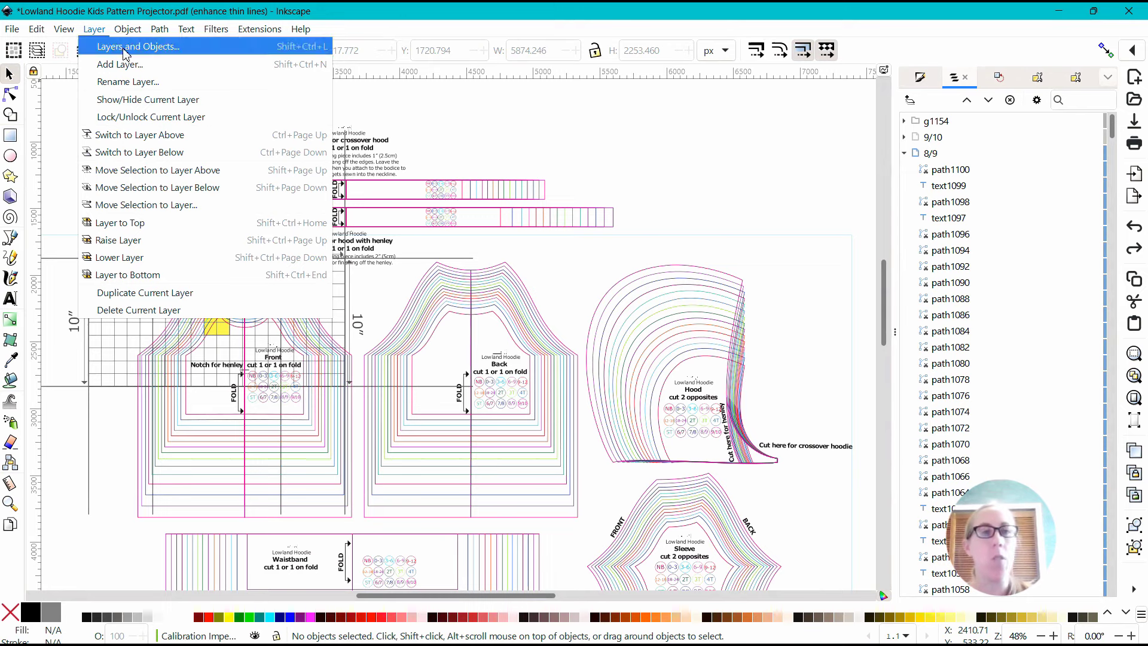
pyautogui.click(134, 30)
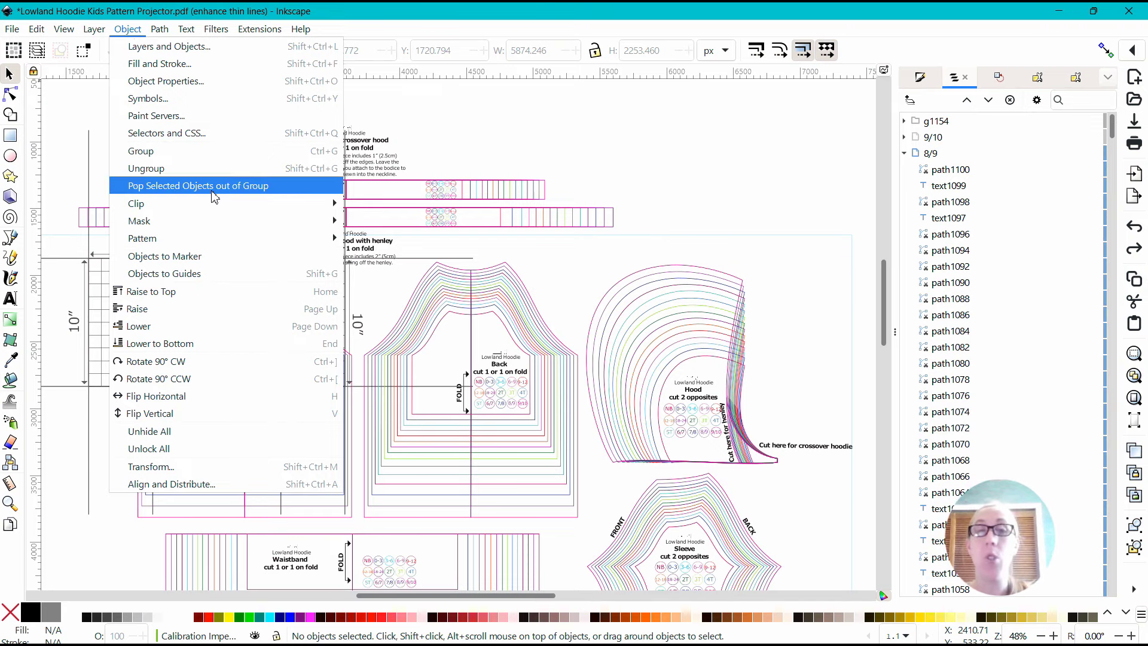
pyautogui.moveTo(160, 30)
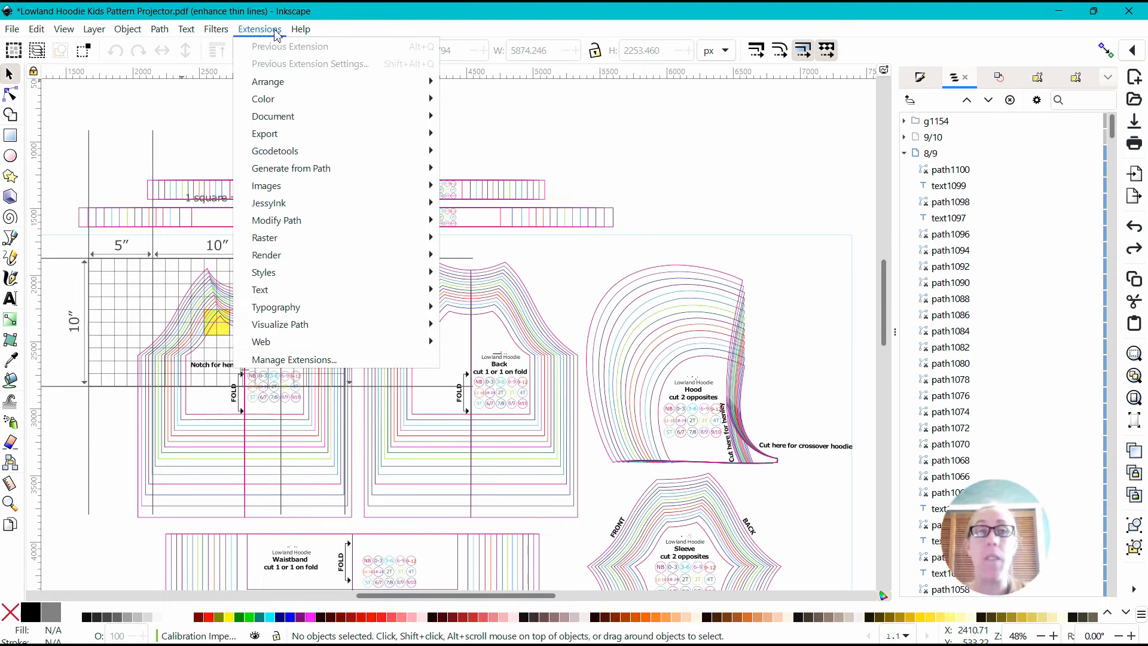
# Open the online Keys and Mouse Reference in the browser and examine its Tools shortcuts.
pyautogui.moveTo(301, 37)
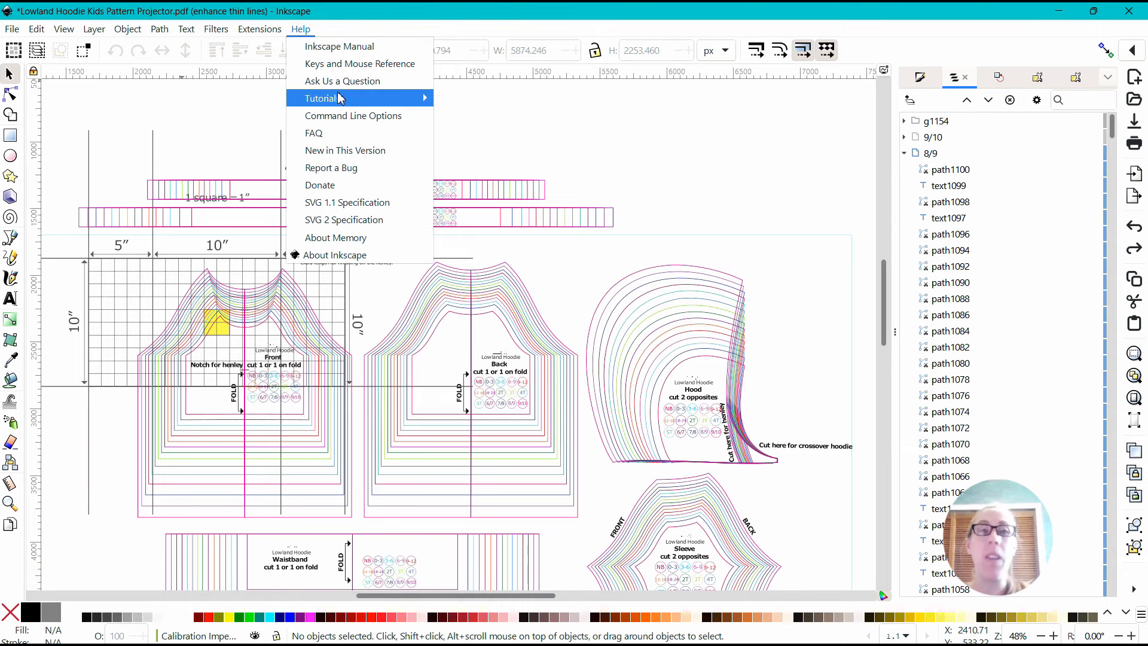
pyautogui.moveTo(341, 99)
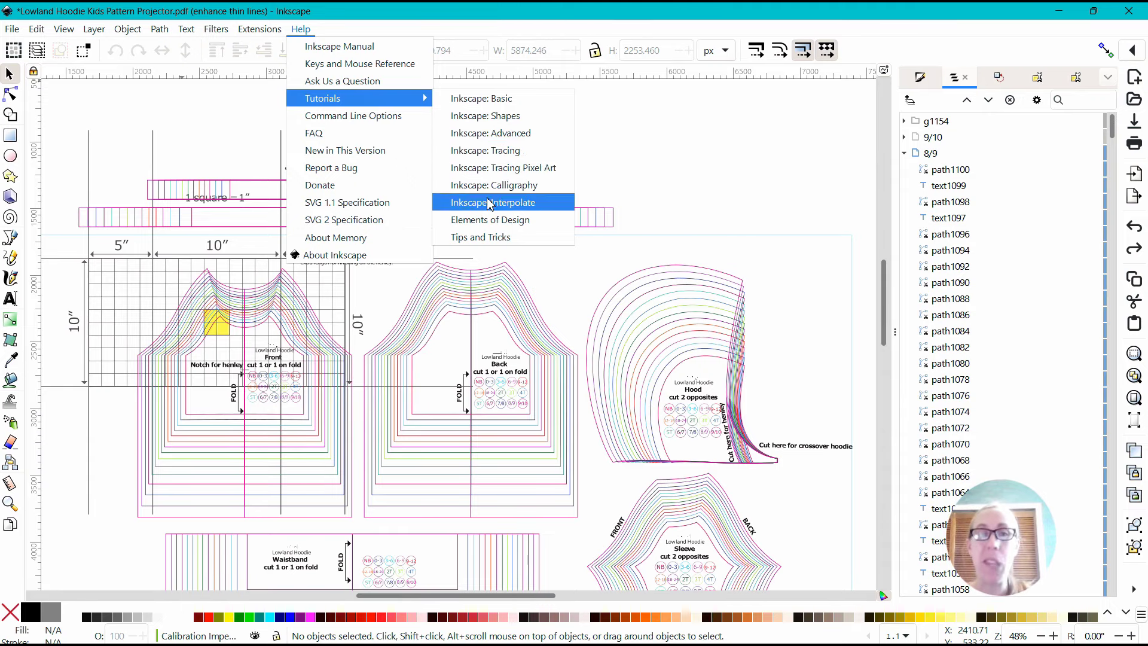
pyautogui.click(359, 66)
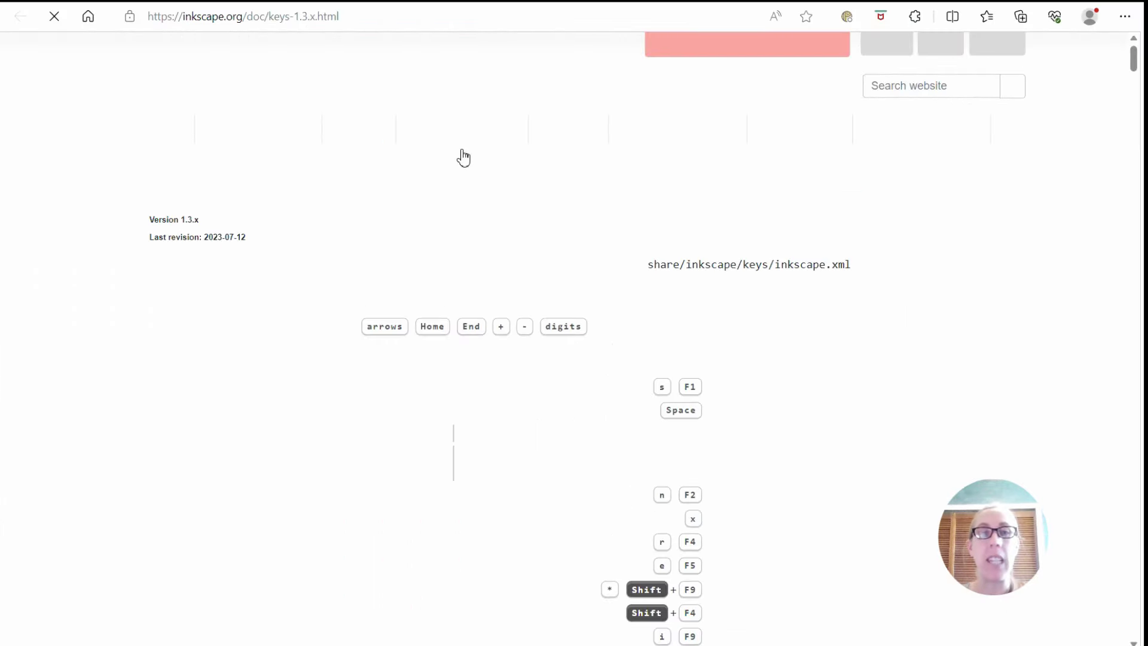
pyautogui.moveTo(472, 173)
pyautogui.scroll(-4, 825, 418)
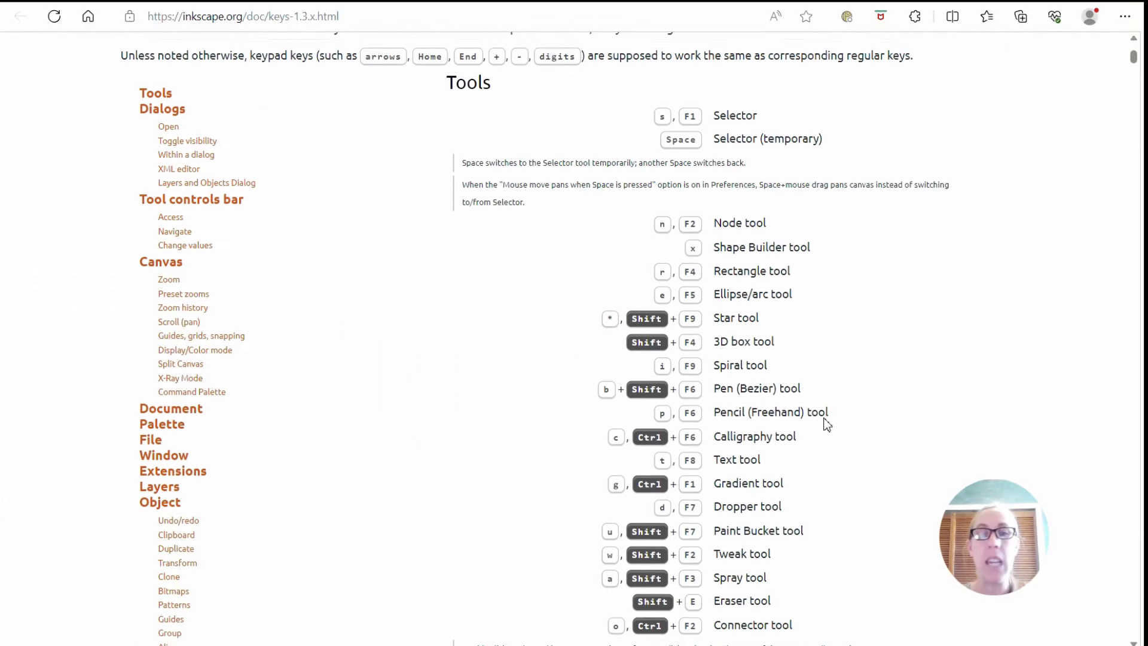